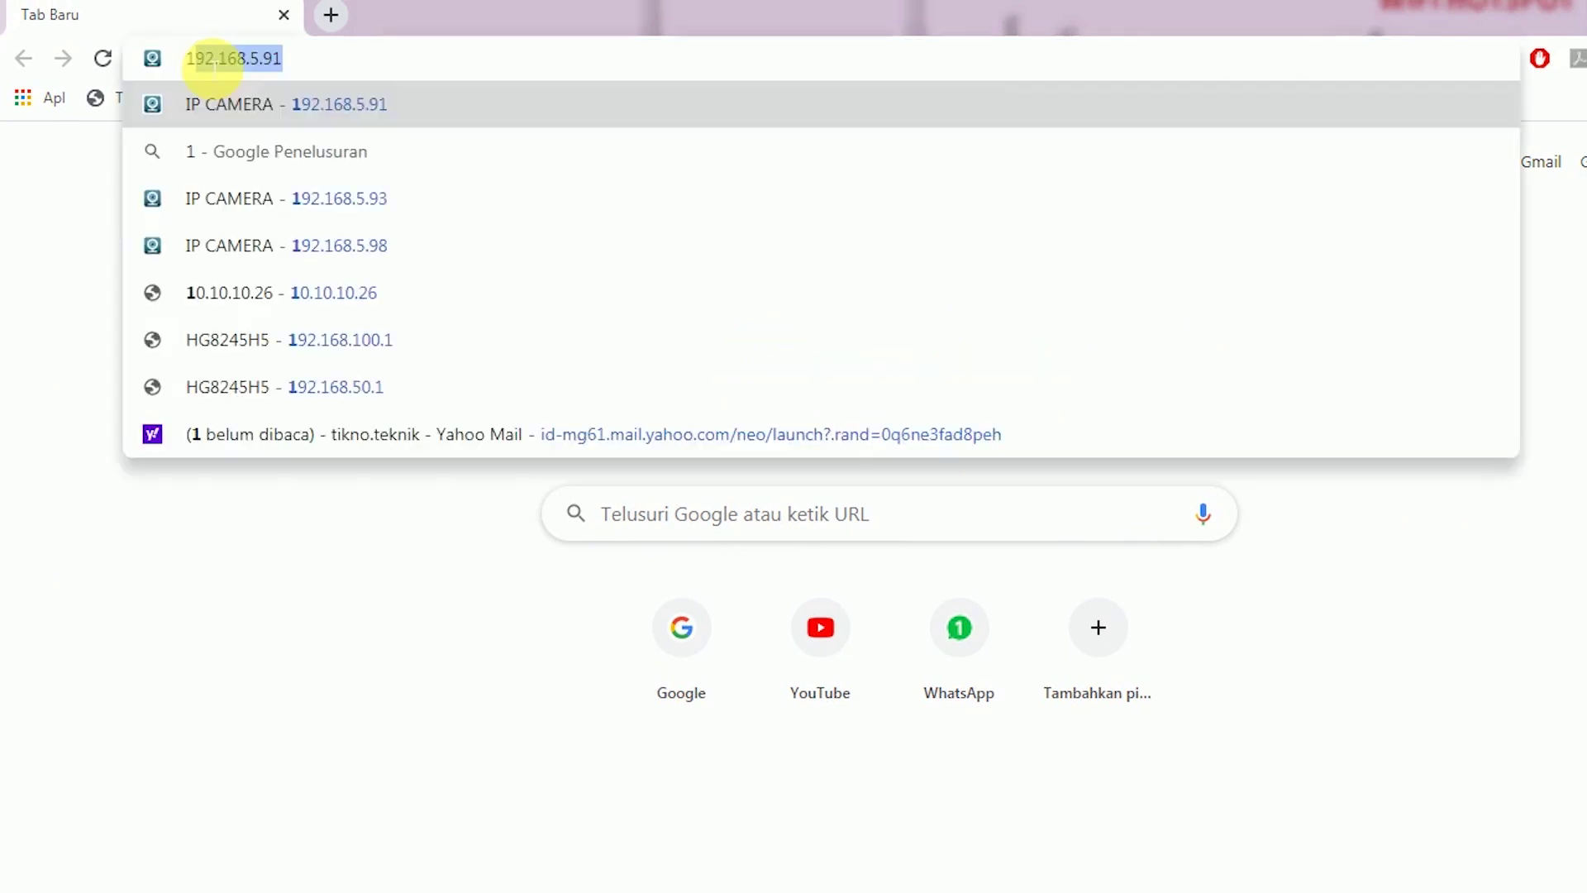
Open 10.10.10.26 (a ZTE F609 login), then switch to 10.10.10.2 for the MikroTik WebFig login
type("10.10.")
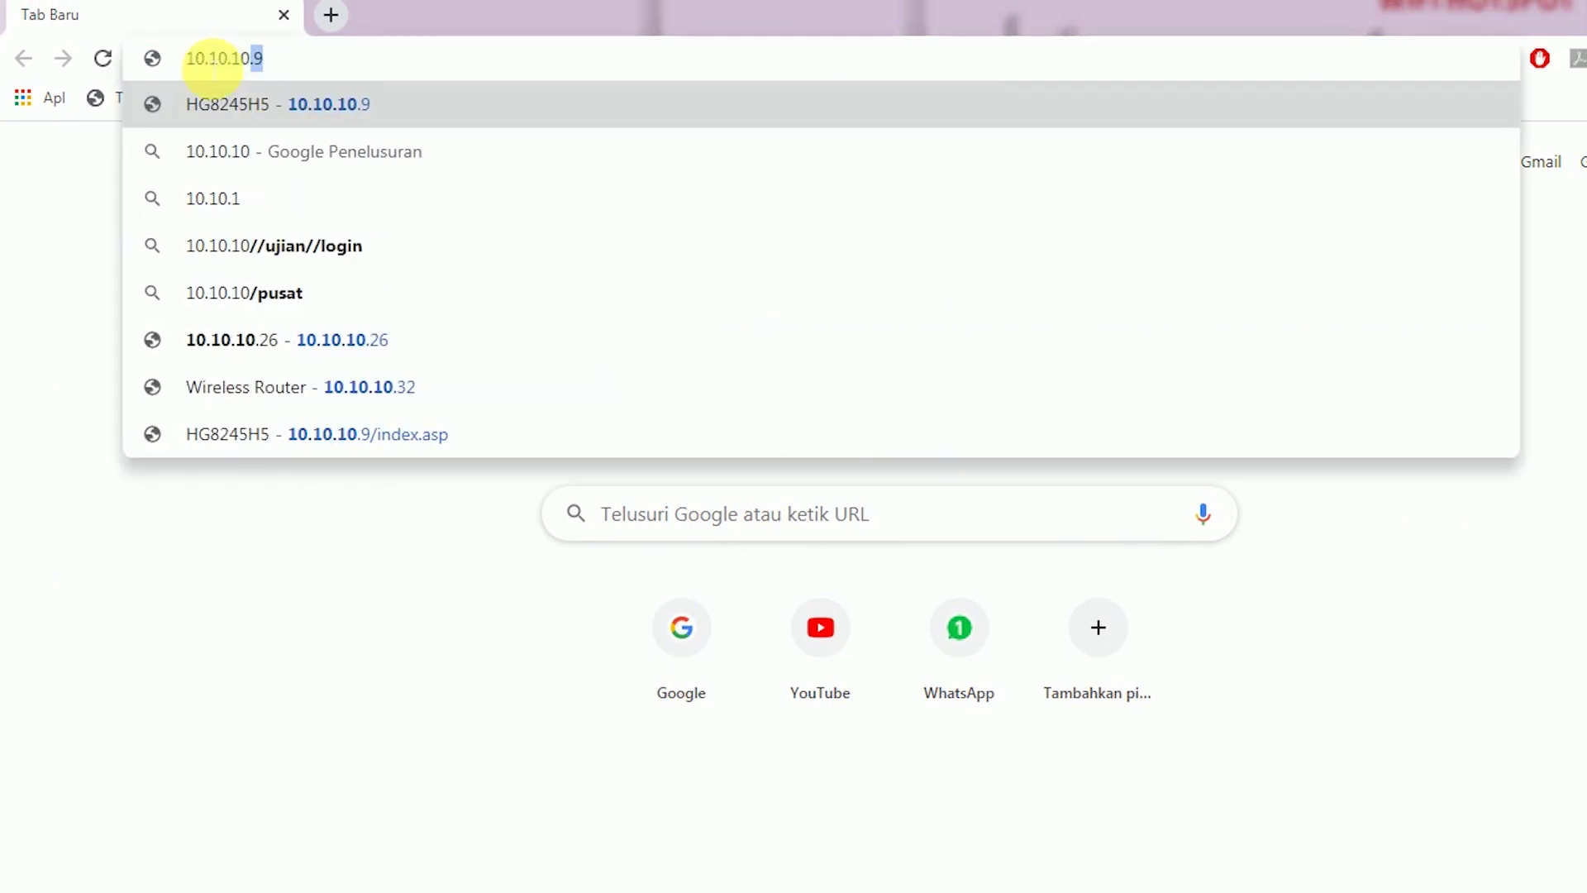
type("26")
key("Return")
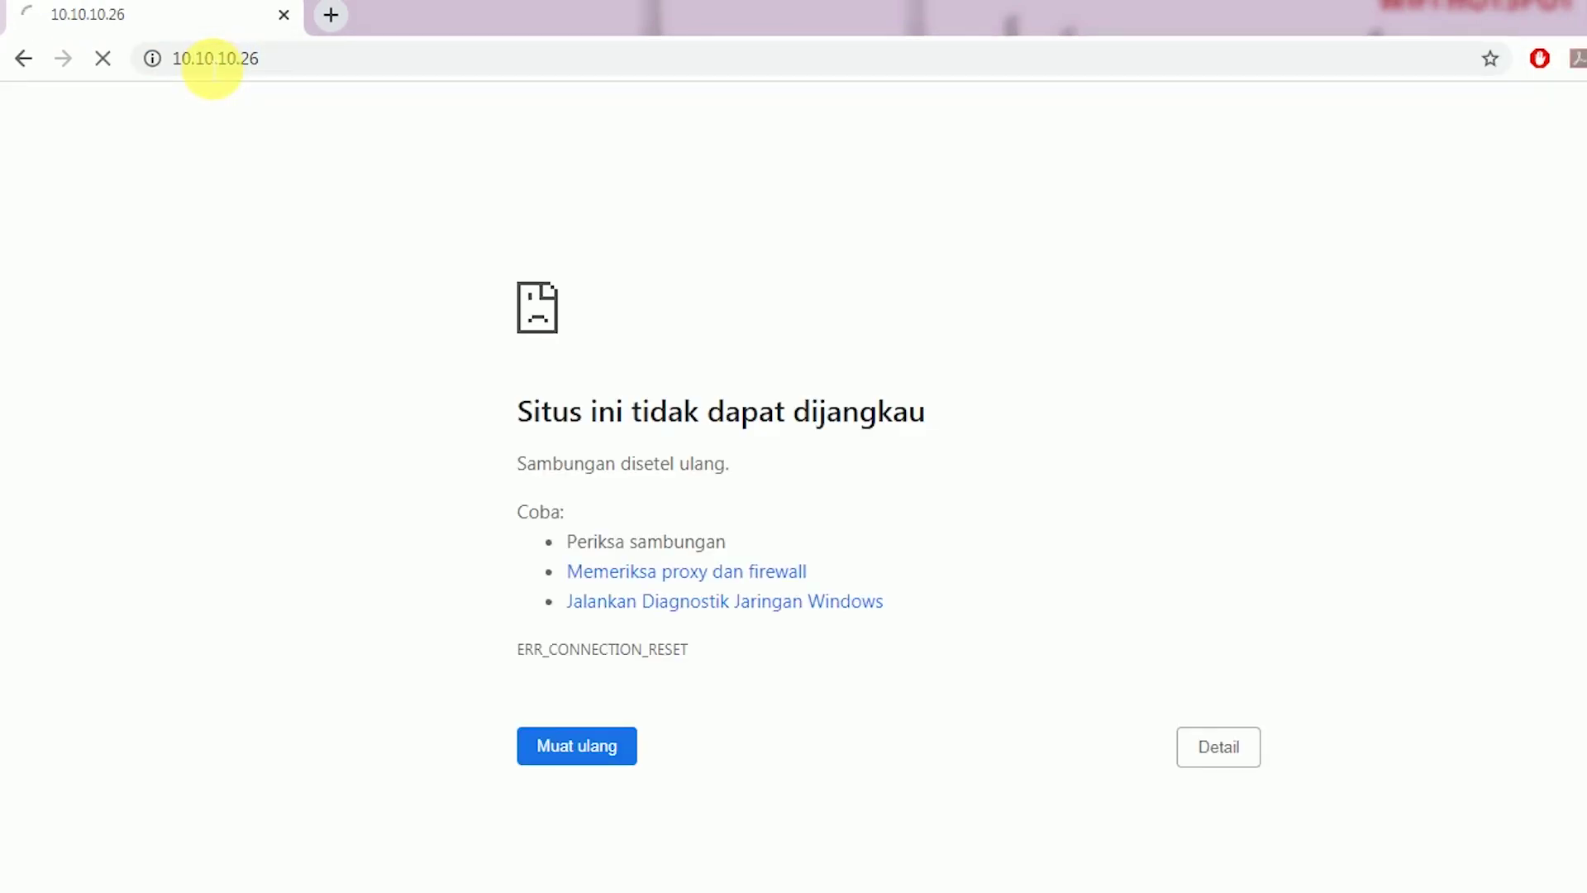
left_click(395, 59)
left_click_drag(363, 59, 370, 60)
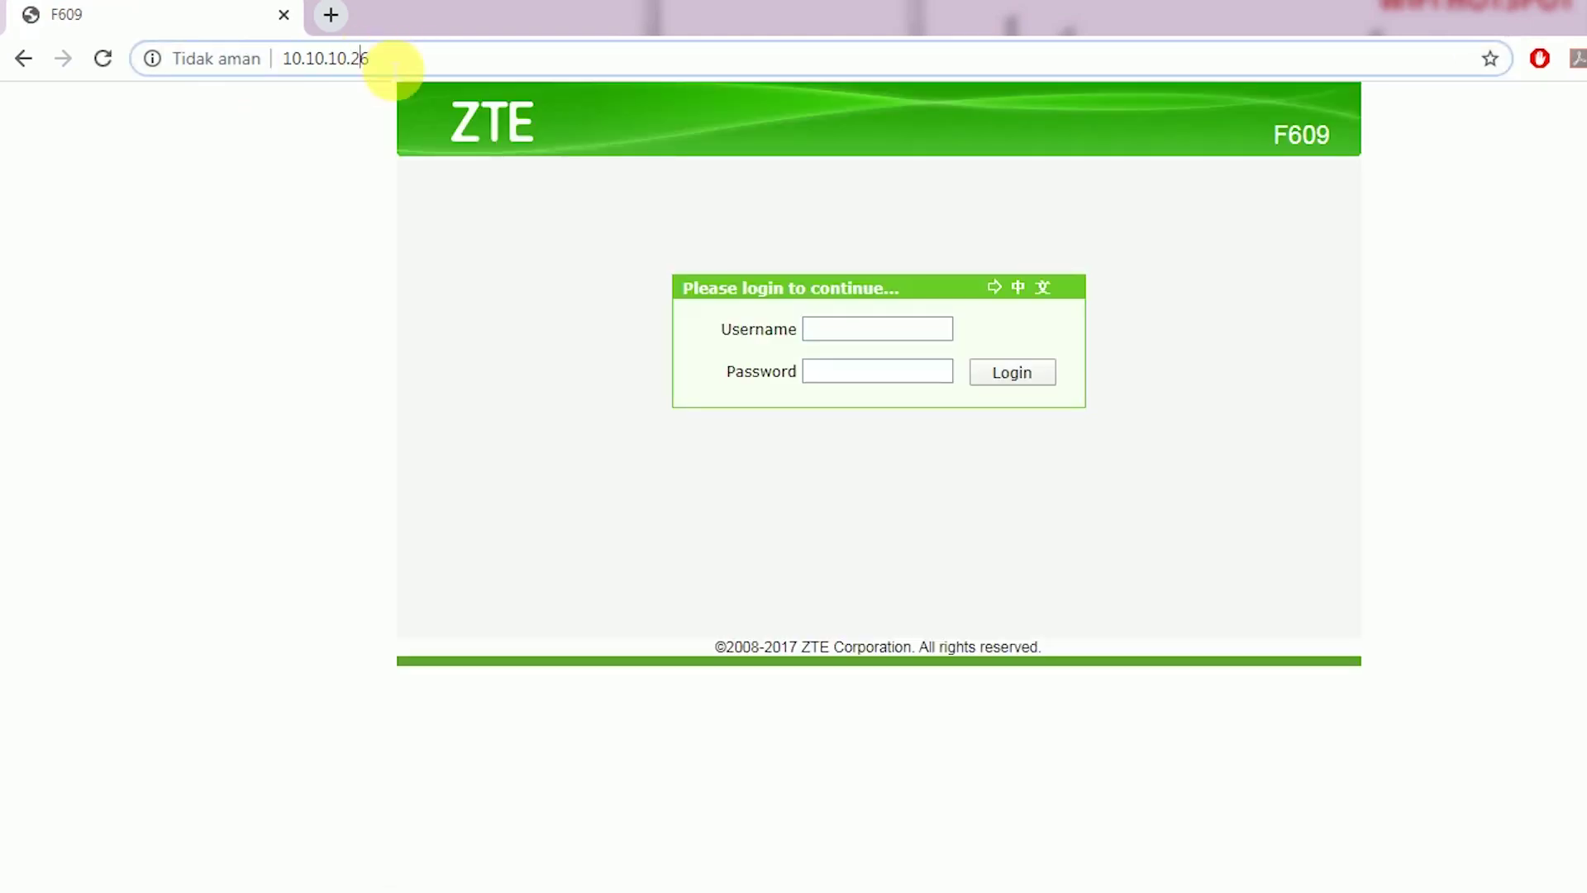
key("BackSpace")
key("Return")
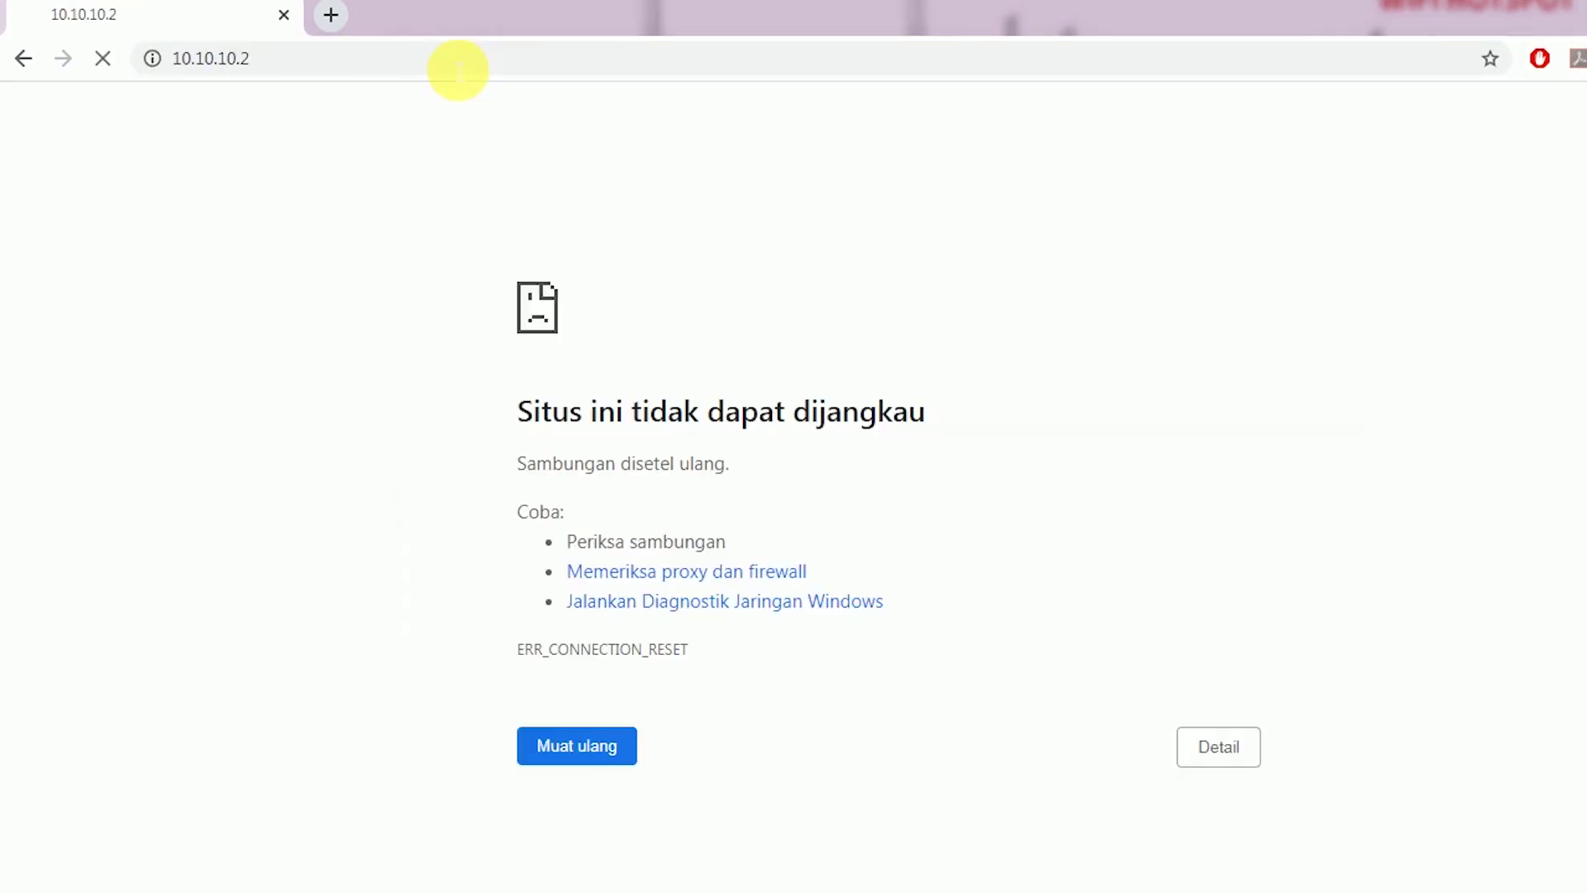
Enter admin in the WebFig Login field, then begin changing the address's last digit
type("admin")
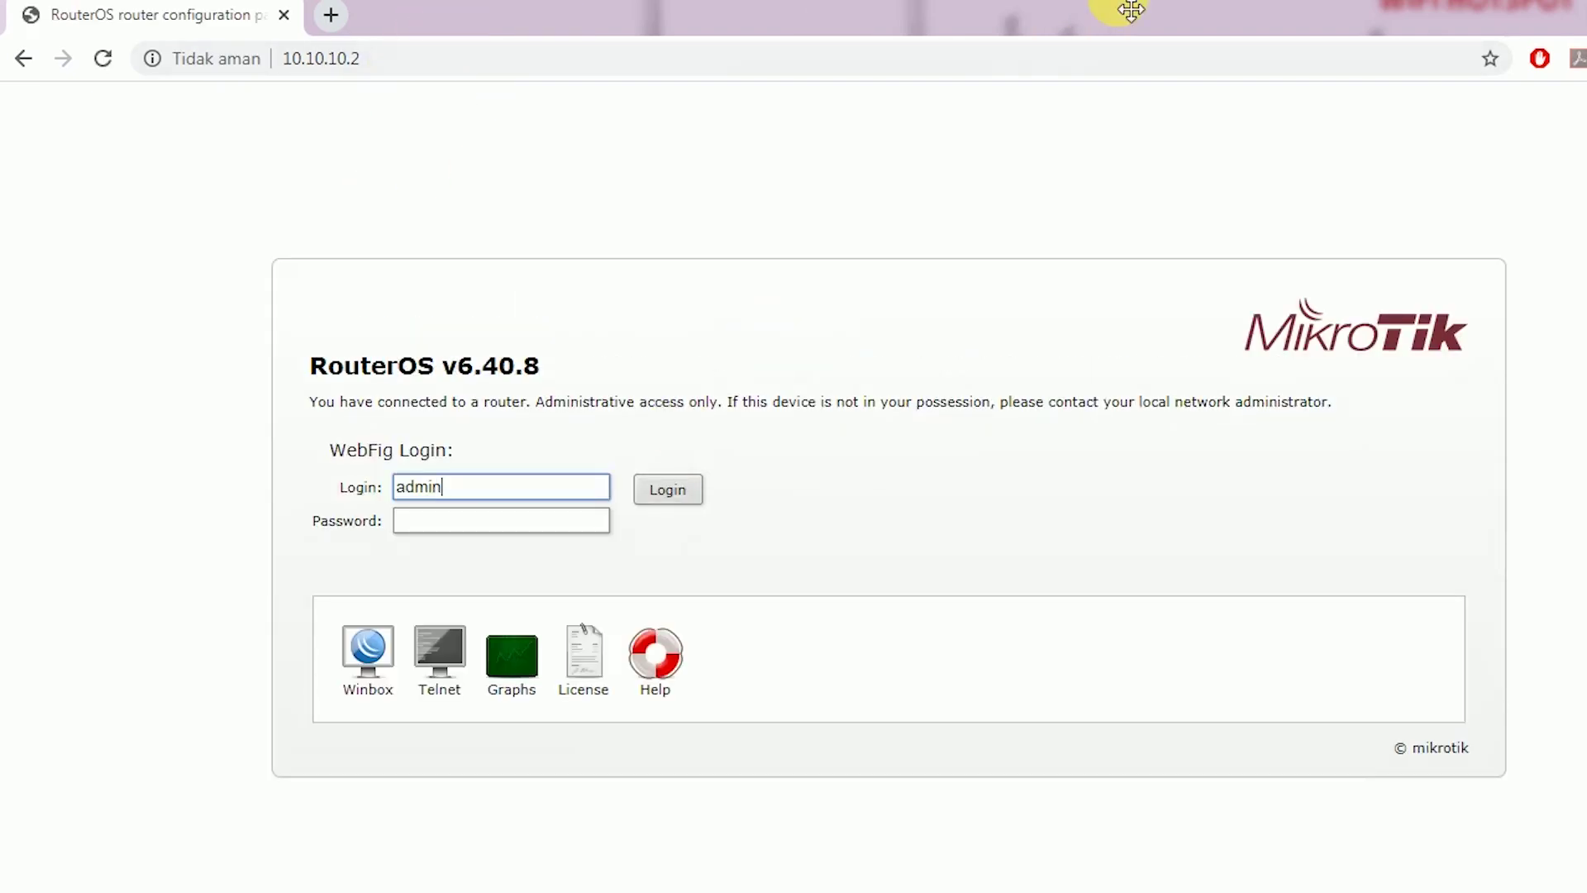
left_click_drag(529, 482, 266, 491)
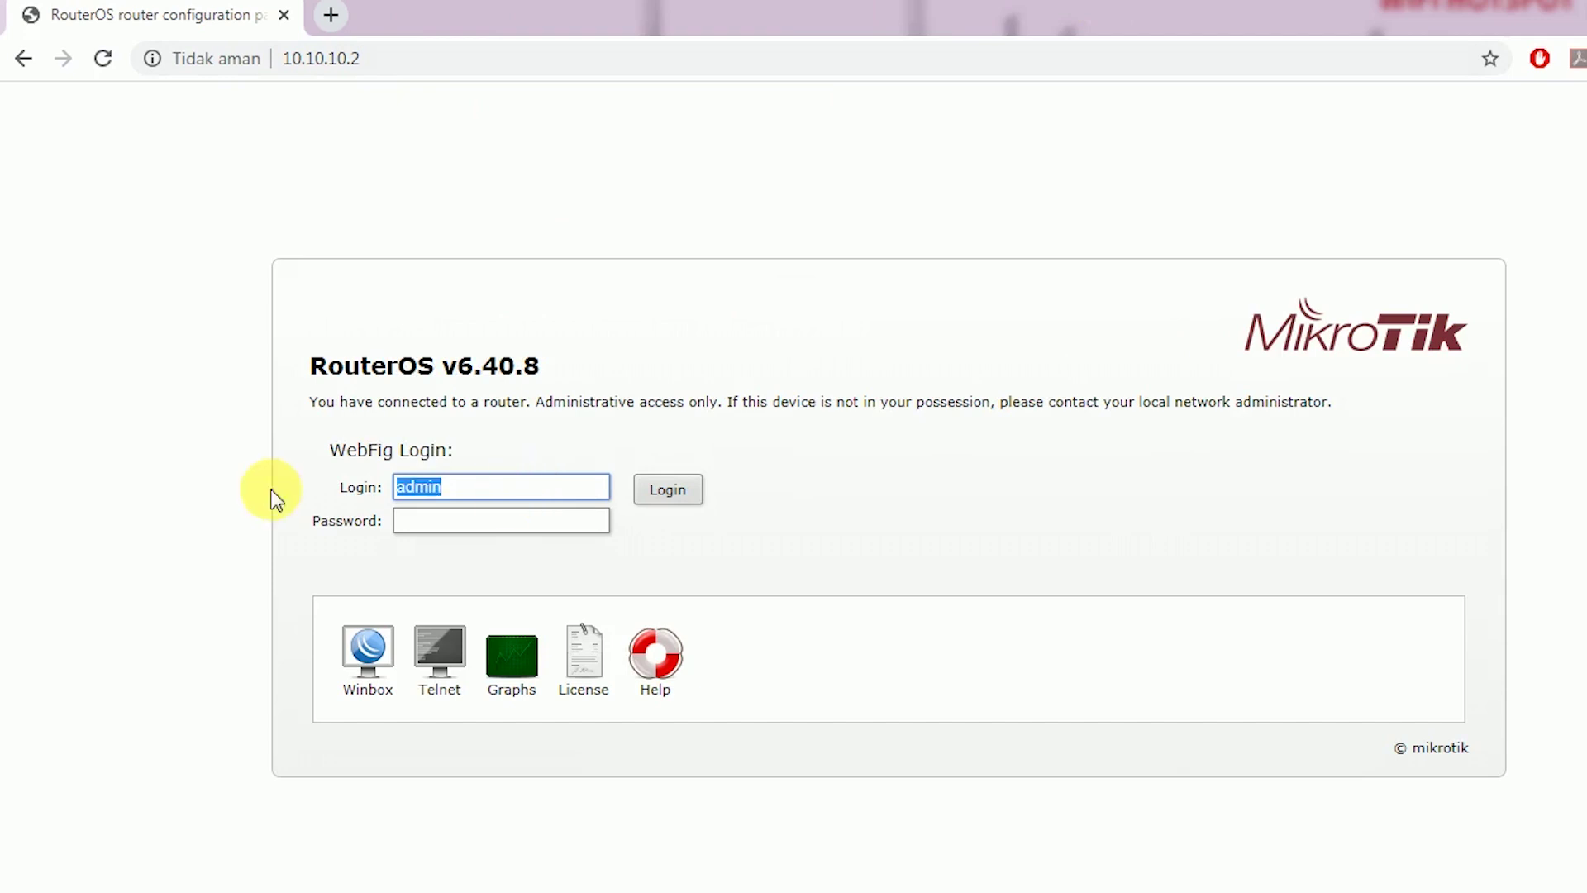
left_click_drag(559, 475, 299, 493)
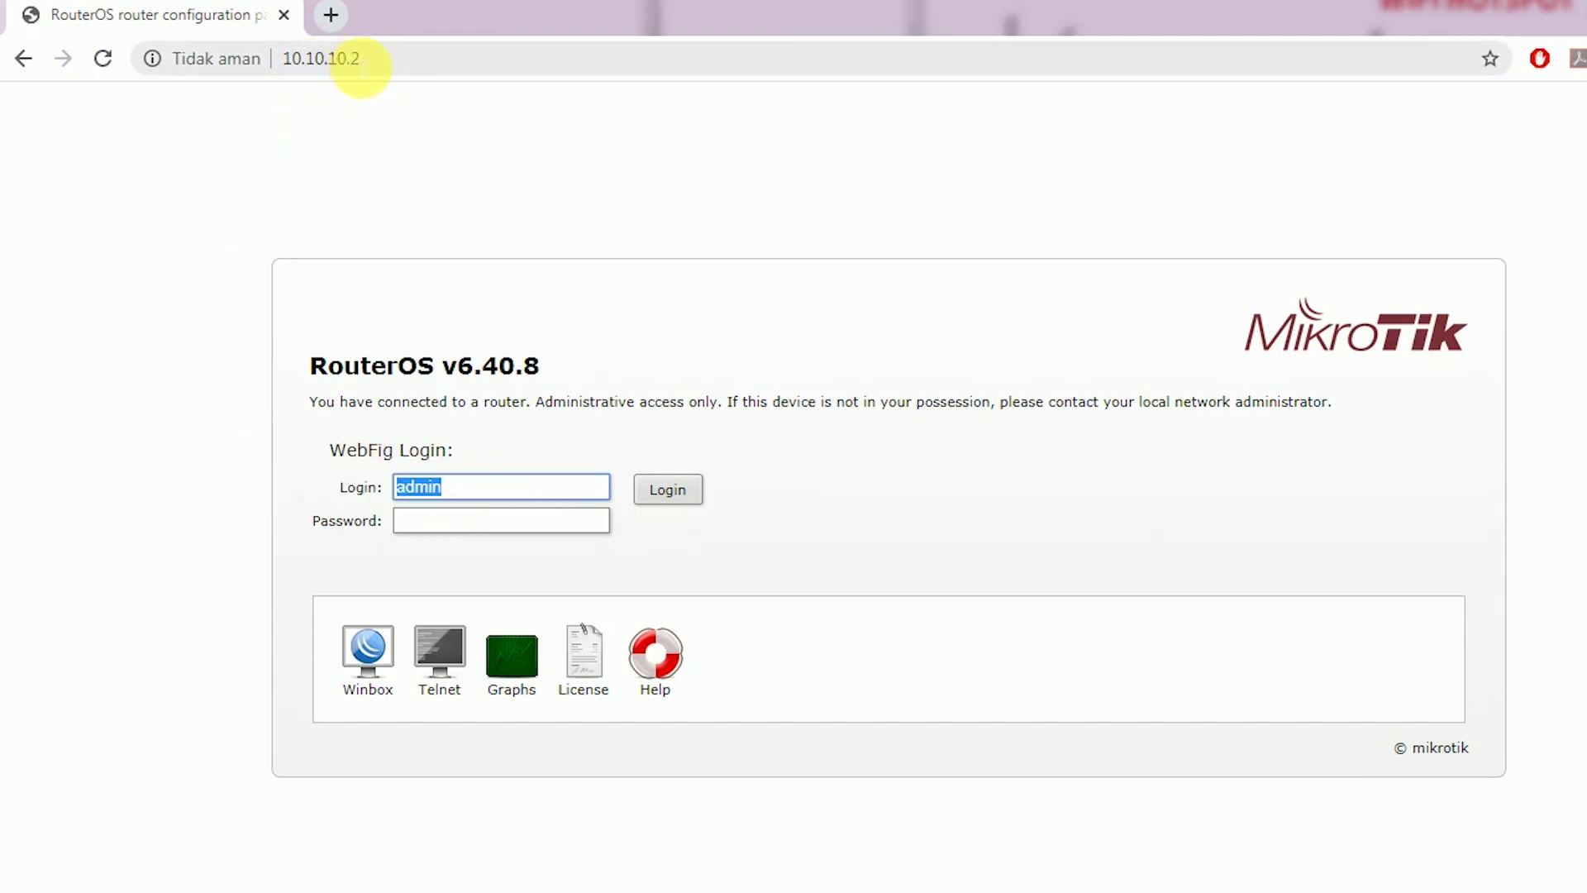
left_click_drag(357, 65, 430, 74)
key("BackSpace")
Load 10.10.10.3 to reach the TP-Link TL-WA901ND login page
type("3")
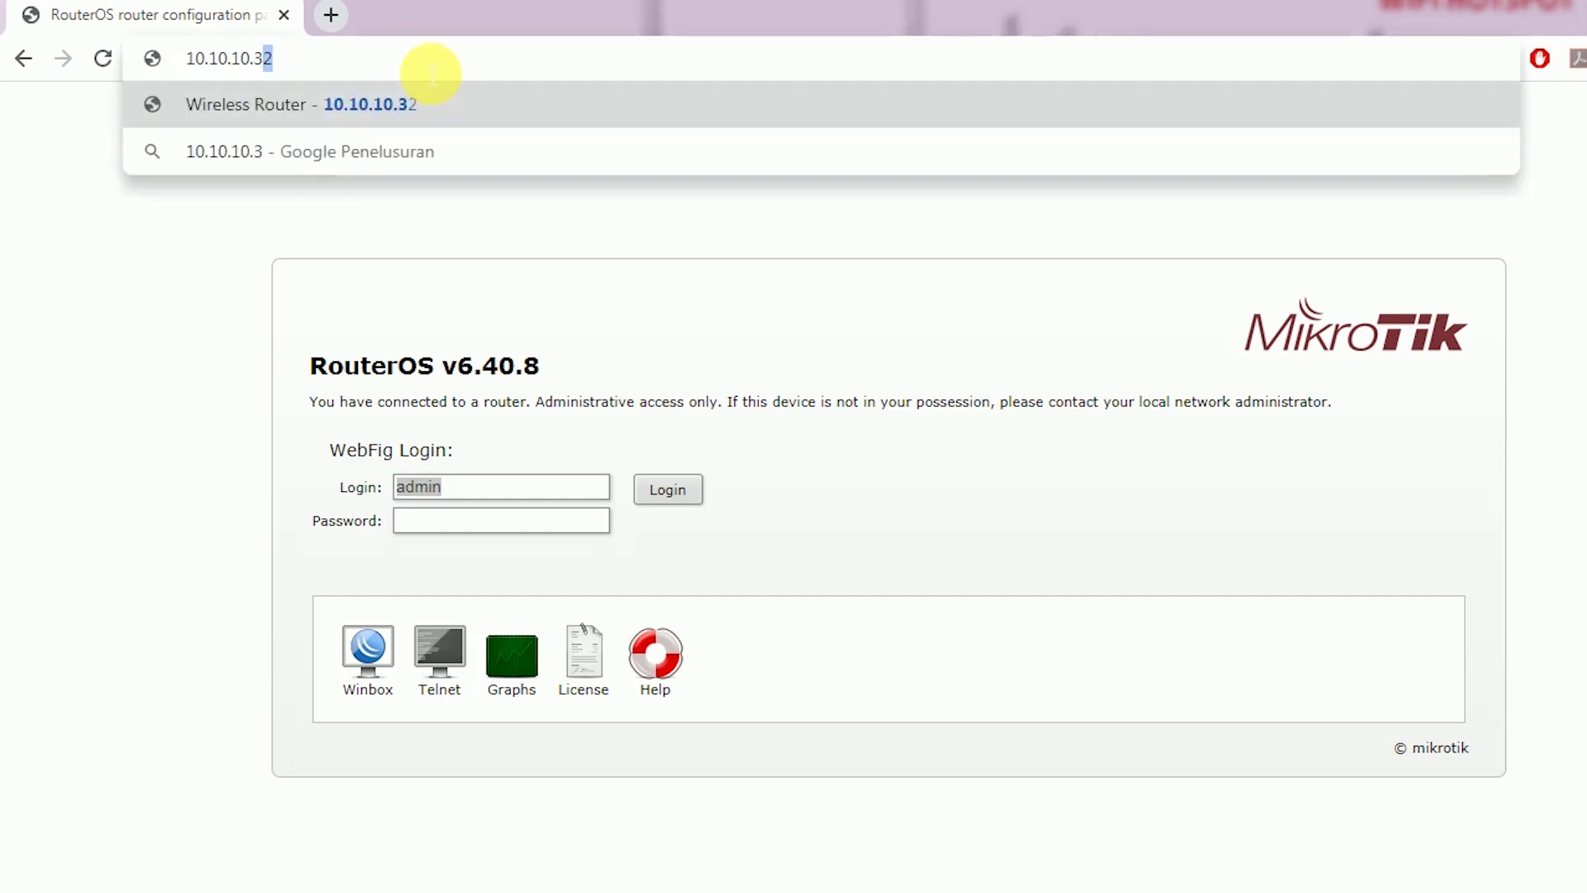
key("Delete")
key("Return")
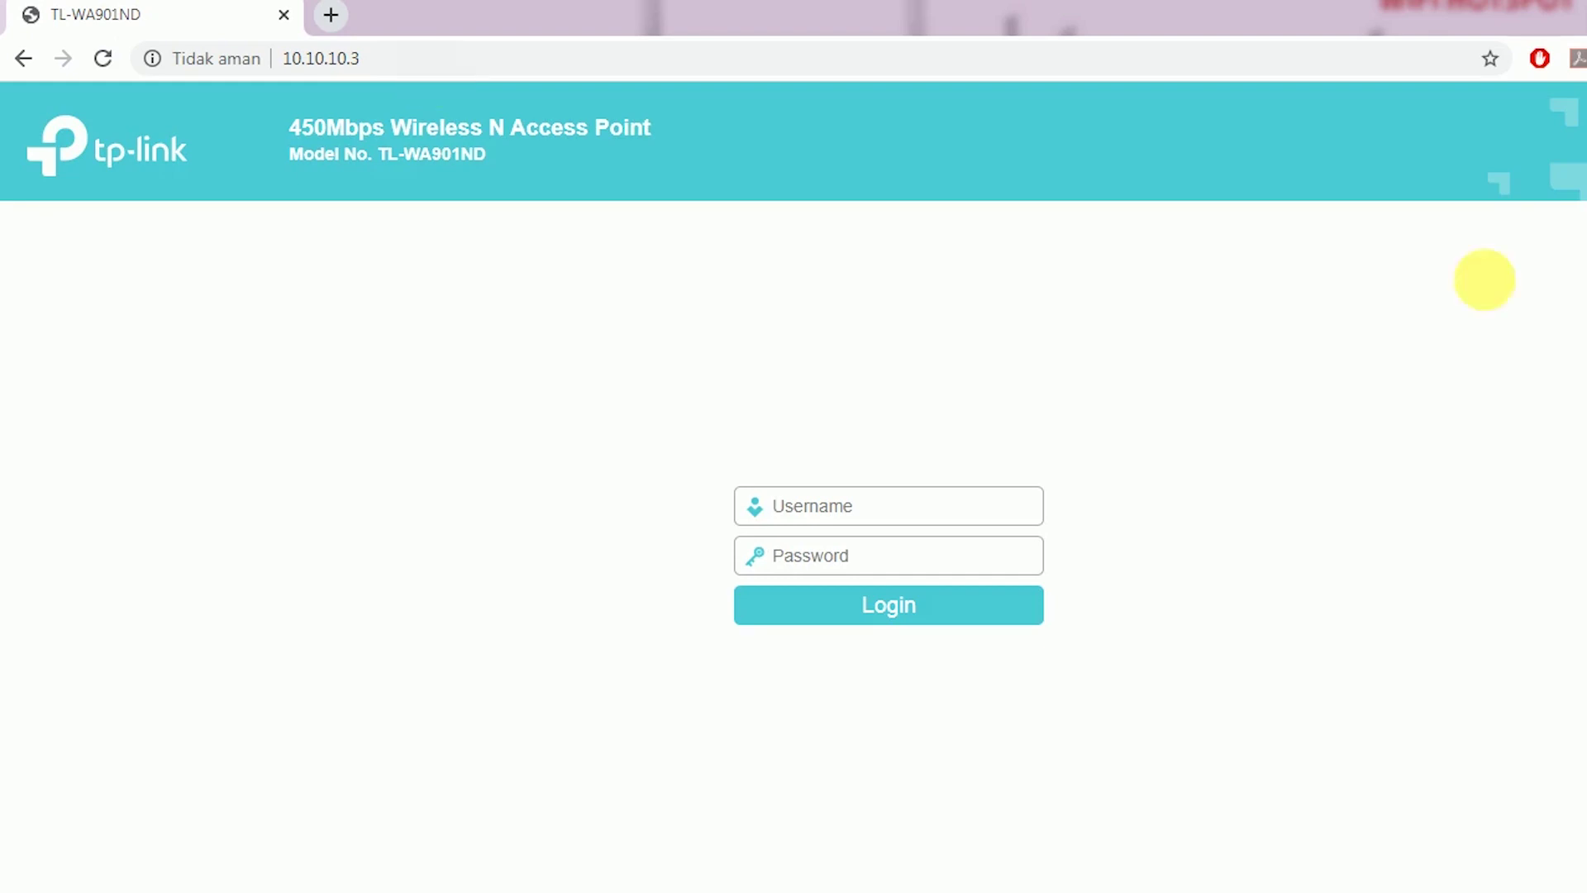
Attempt a login with the saved username and a typed password, then select the address ending
left_click(942, 519)
left_click(898, 558)
left_click(904, 561)
type("ad")
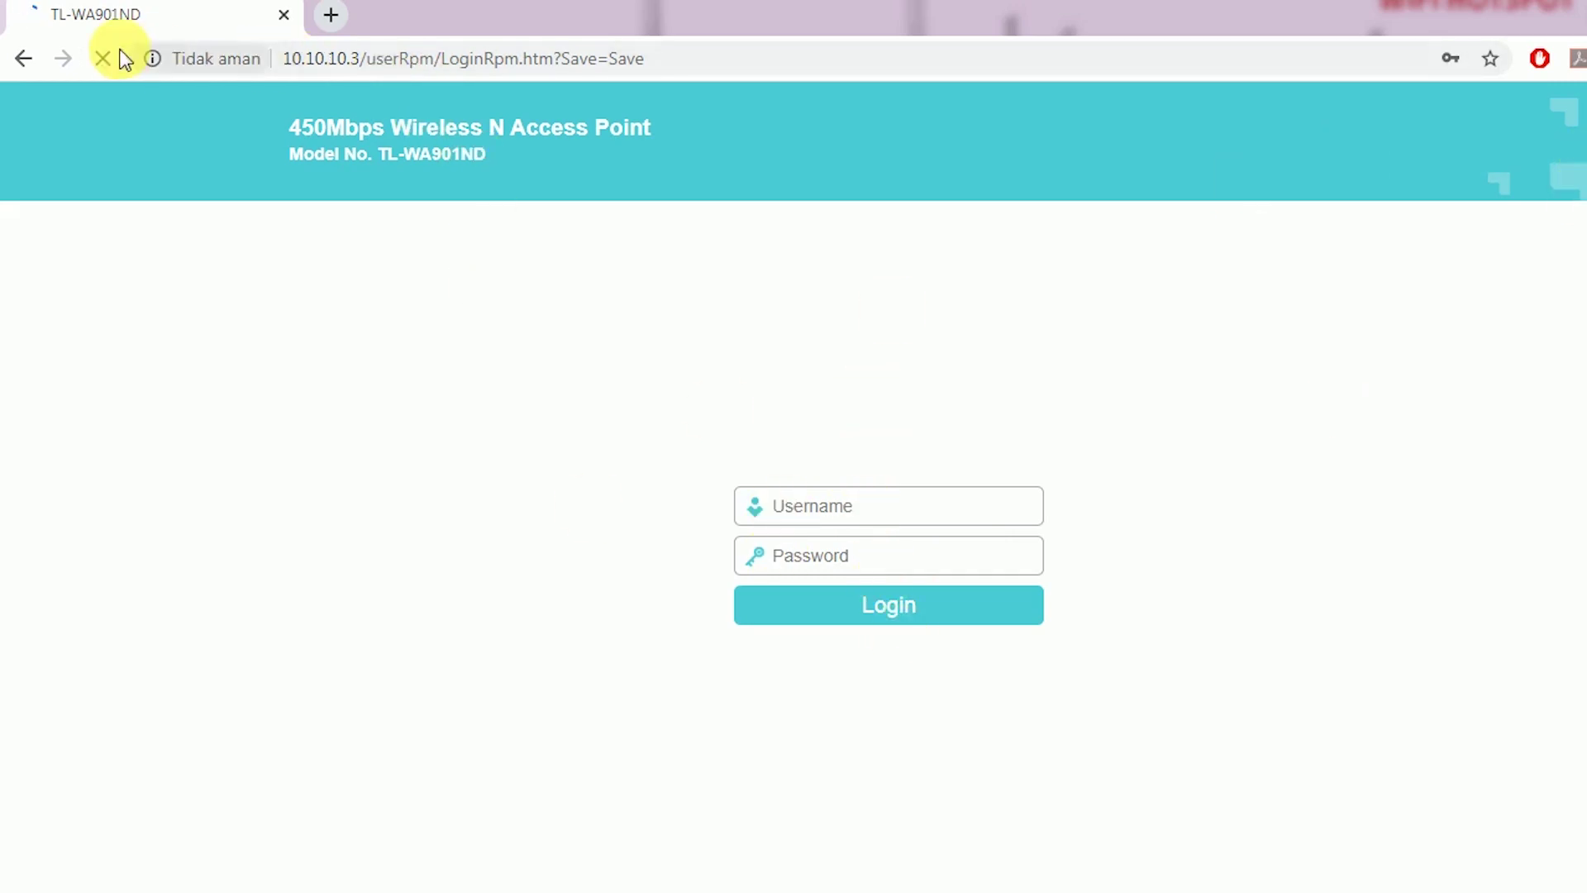
left_click_drag(353, 60, 1116, 78)
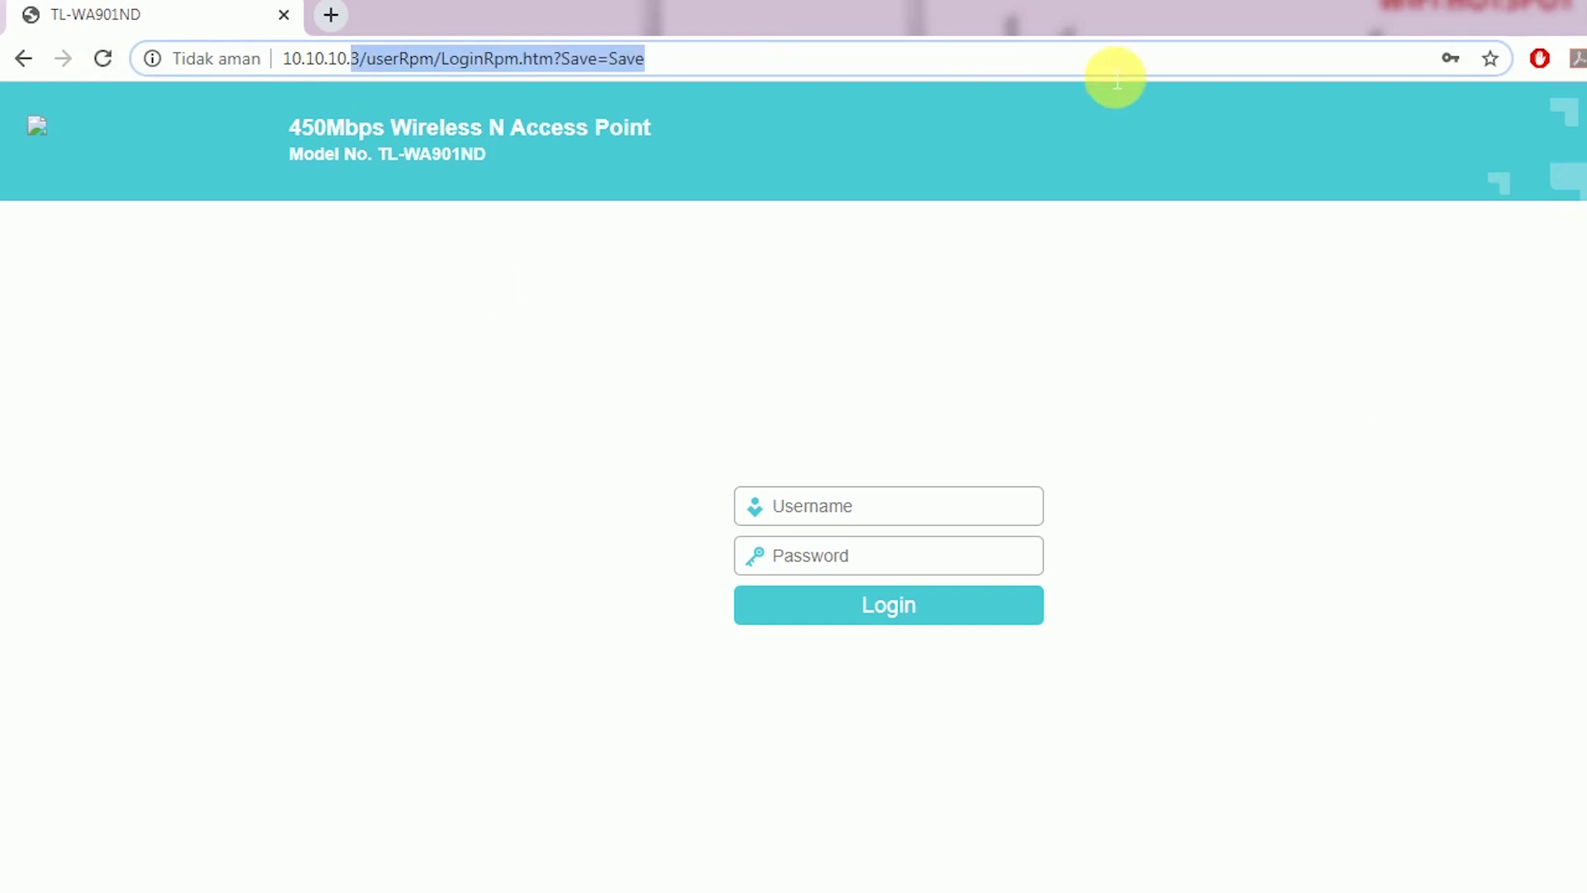
Open 10.10.10.4 and log in to the Huawei HG8245H with the admin credentials
type("4")
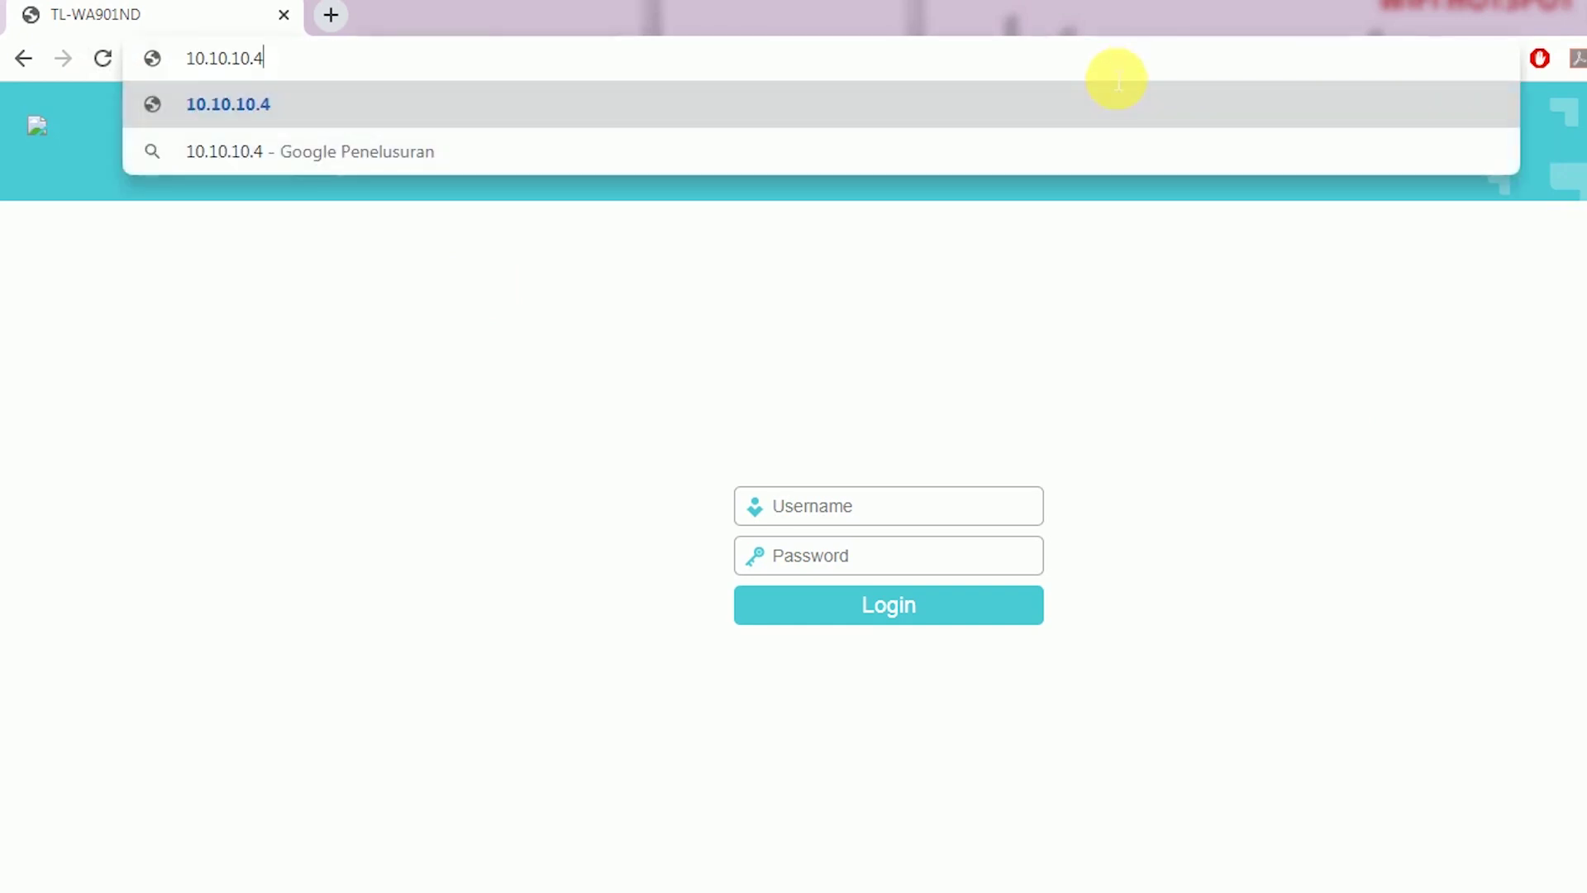
key("Return")
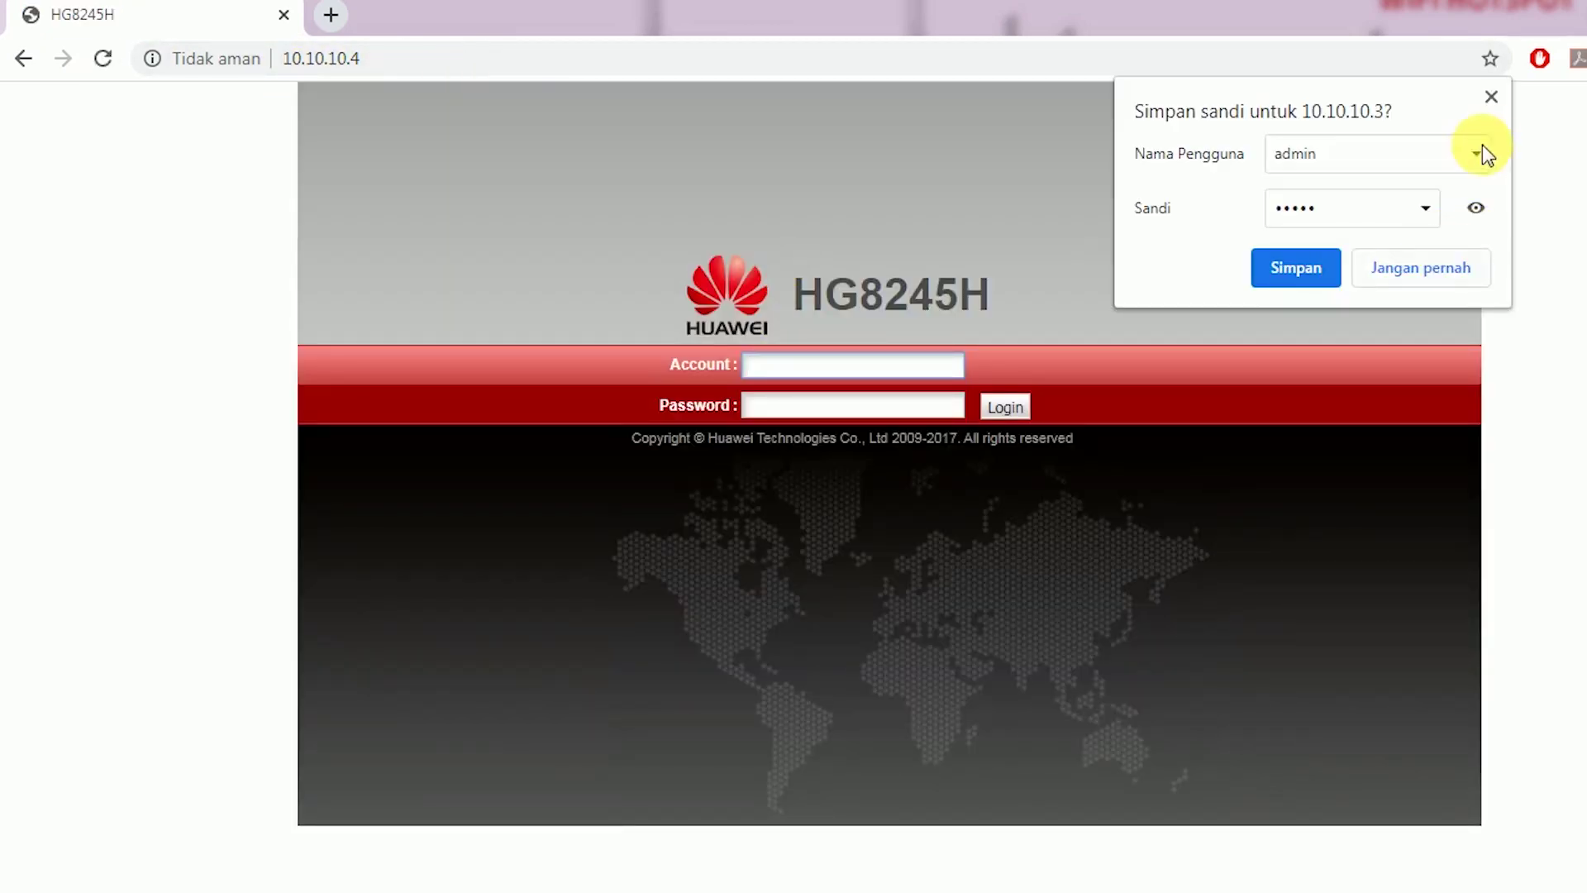
left_click(1444, 272)
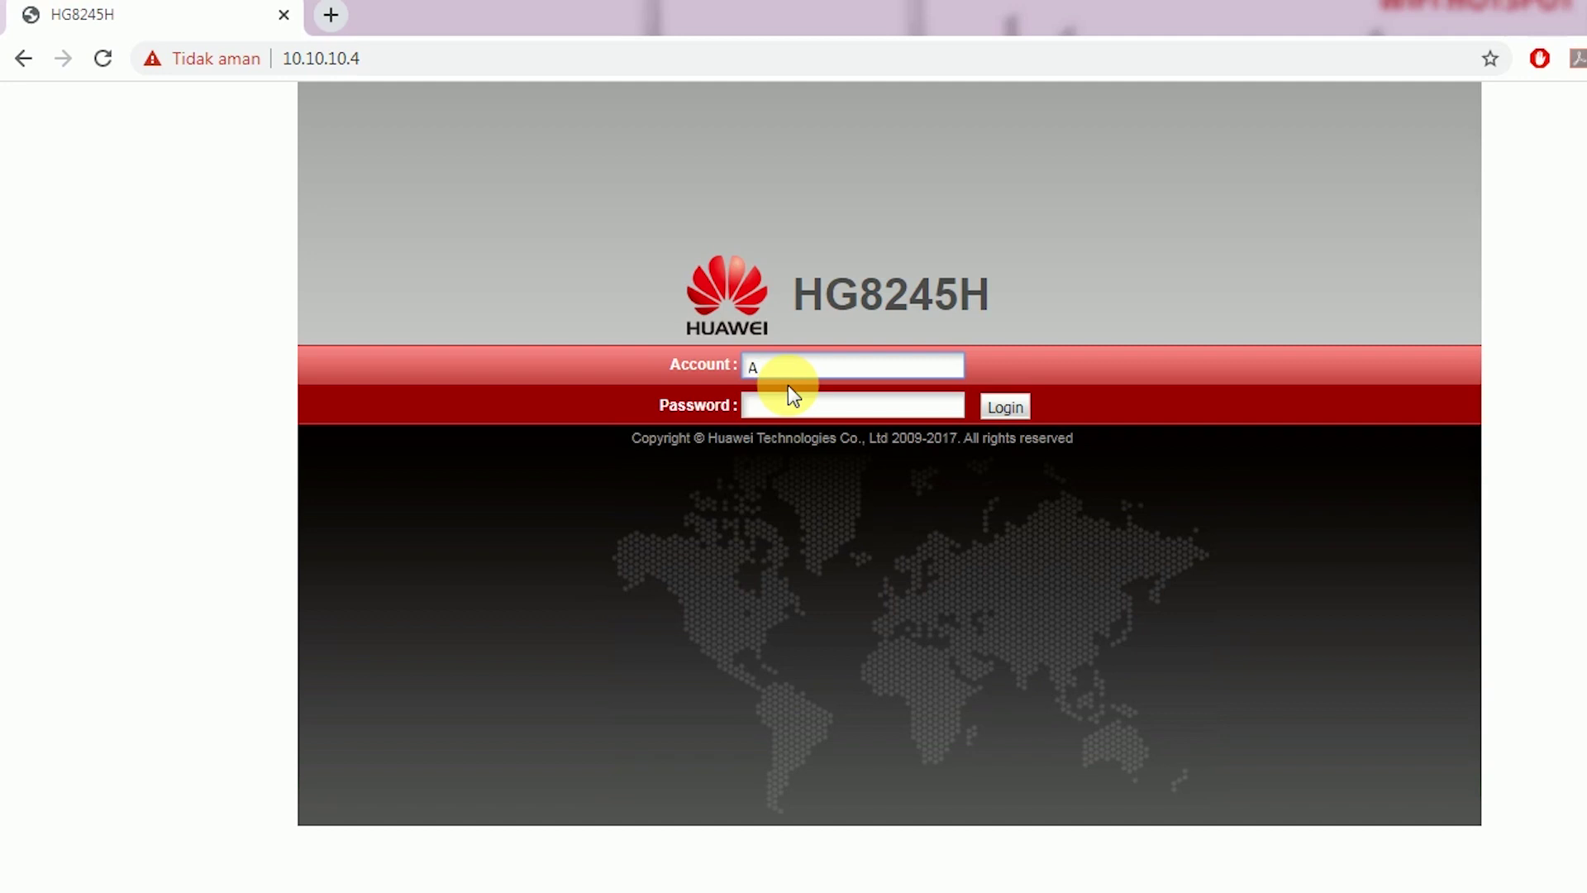
type("n")
key("Tab")
type("adm")
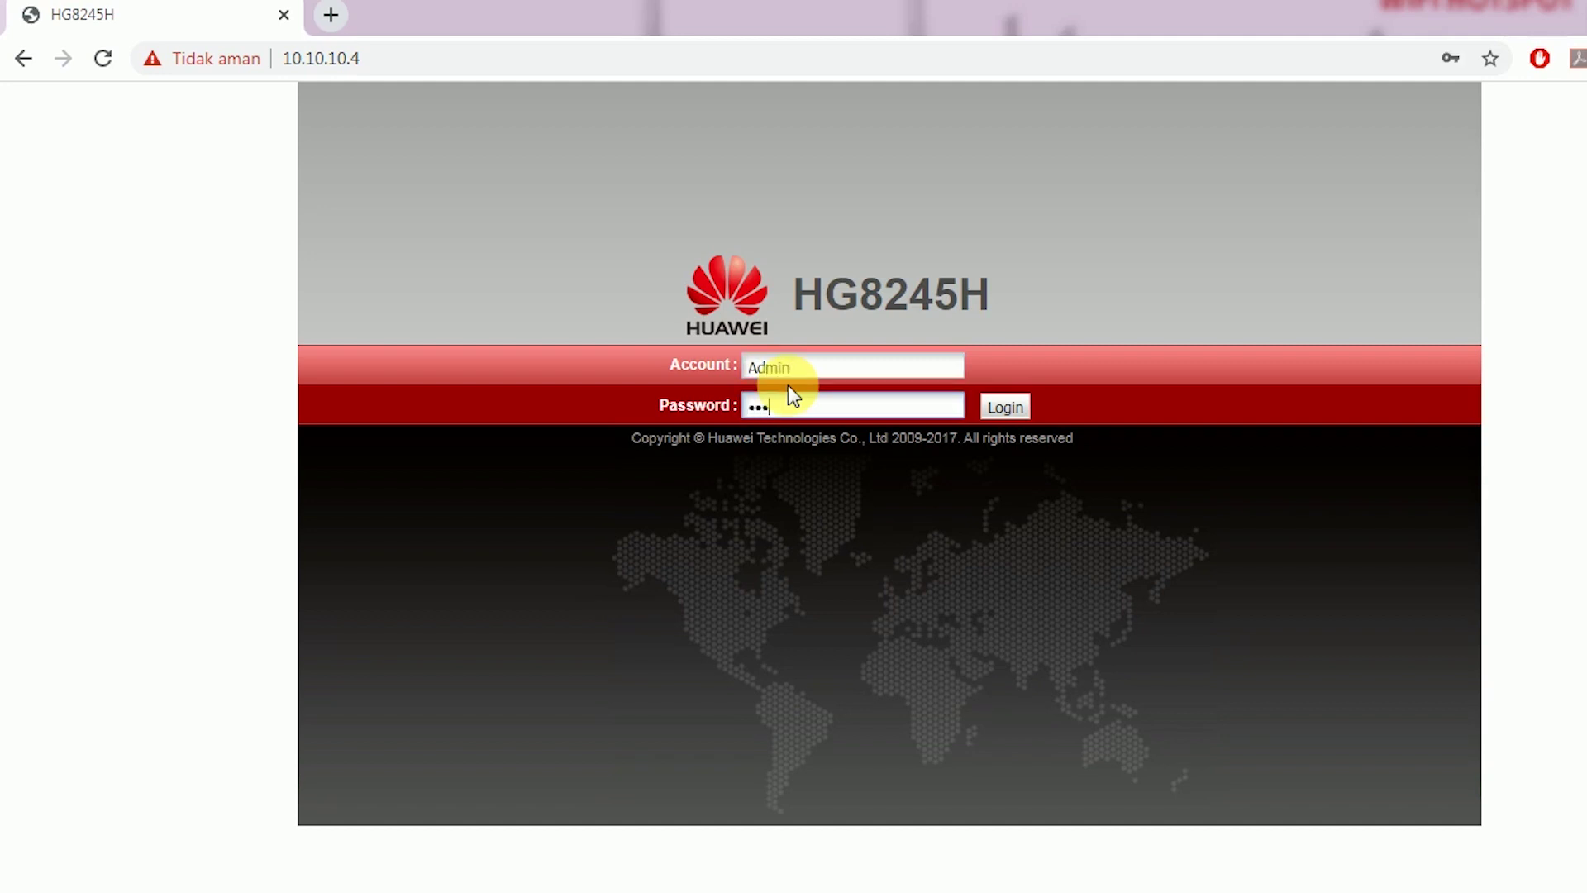
type("in")
key("Return")
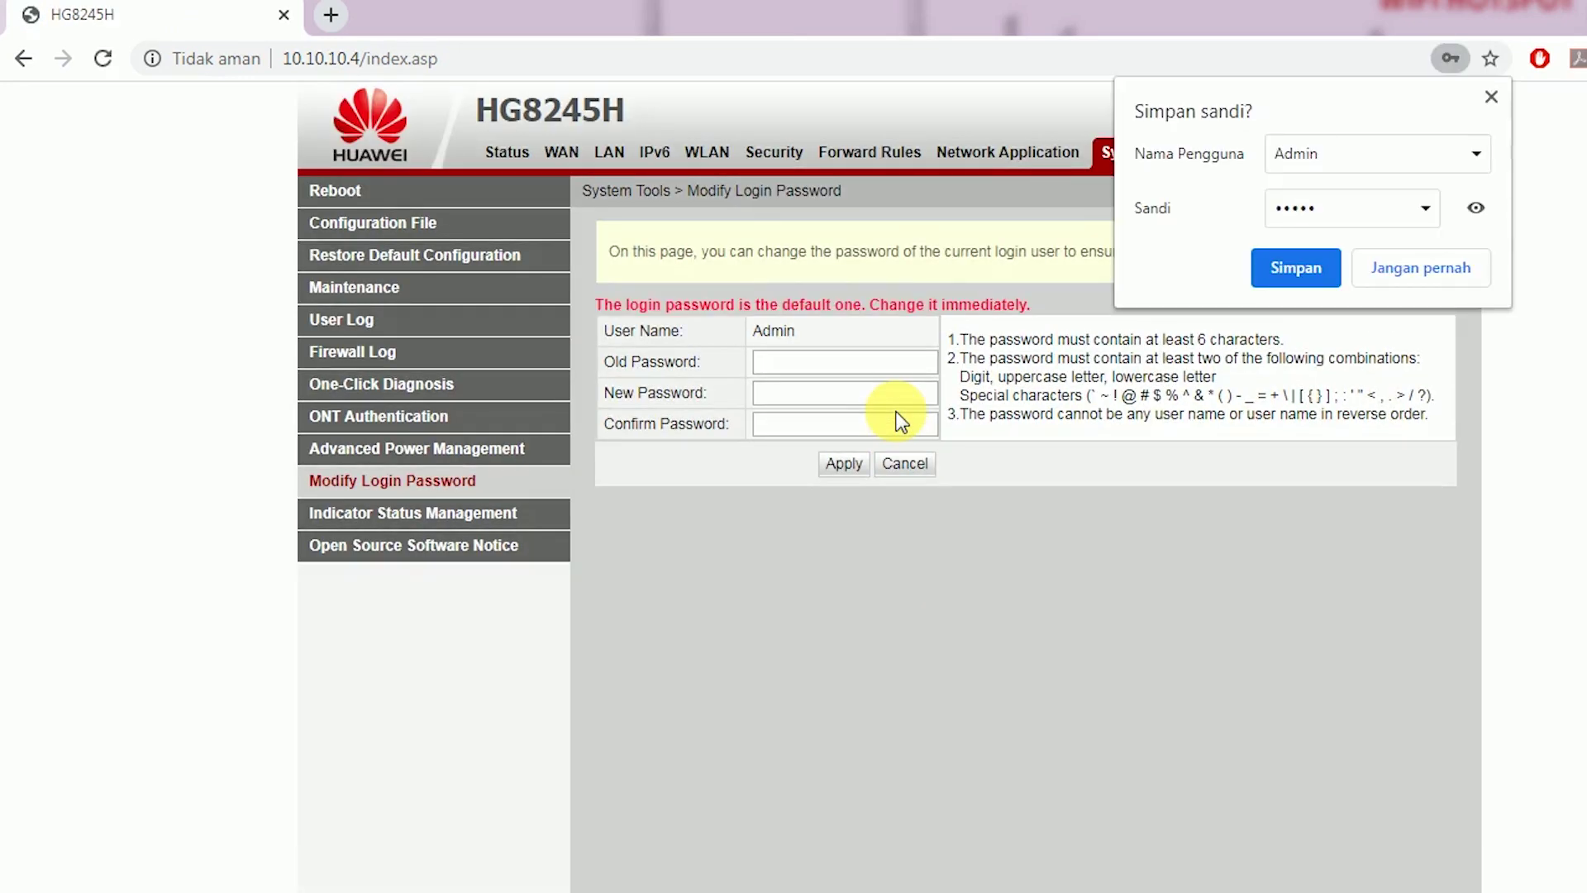
Check the two enabled SSIDs on the WLAN page, then log out
left_click(708, 154)
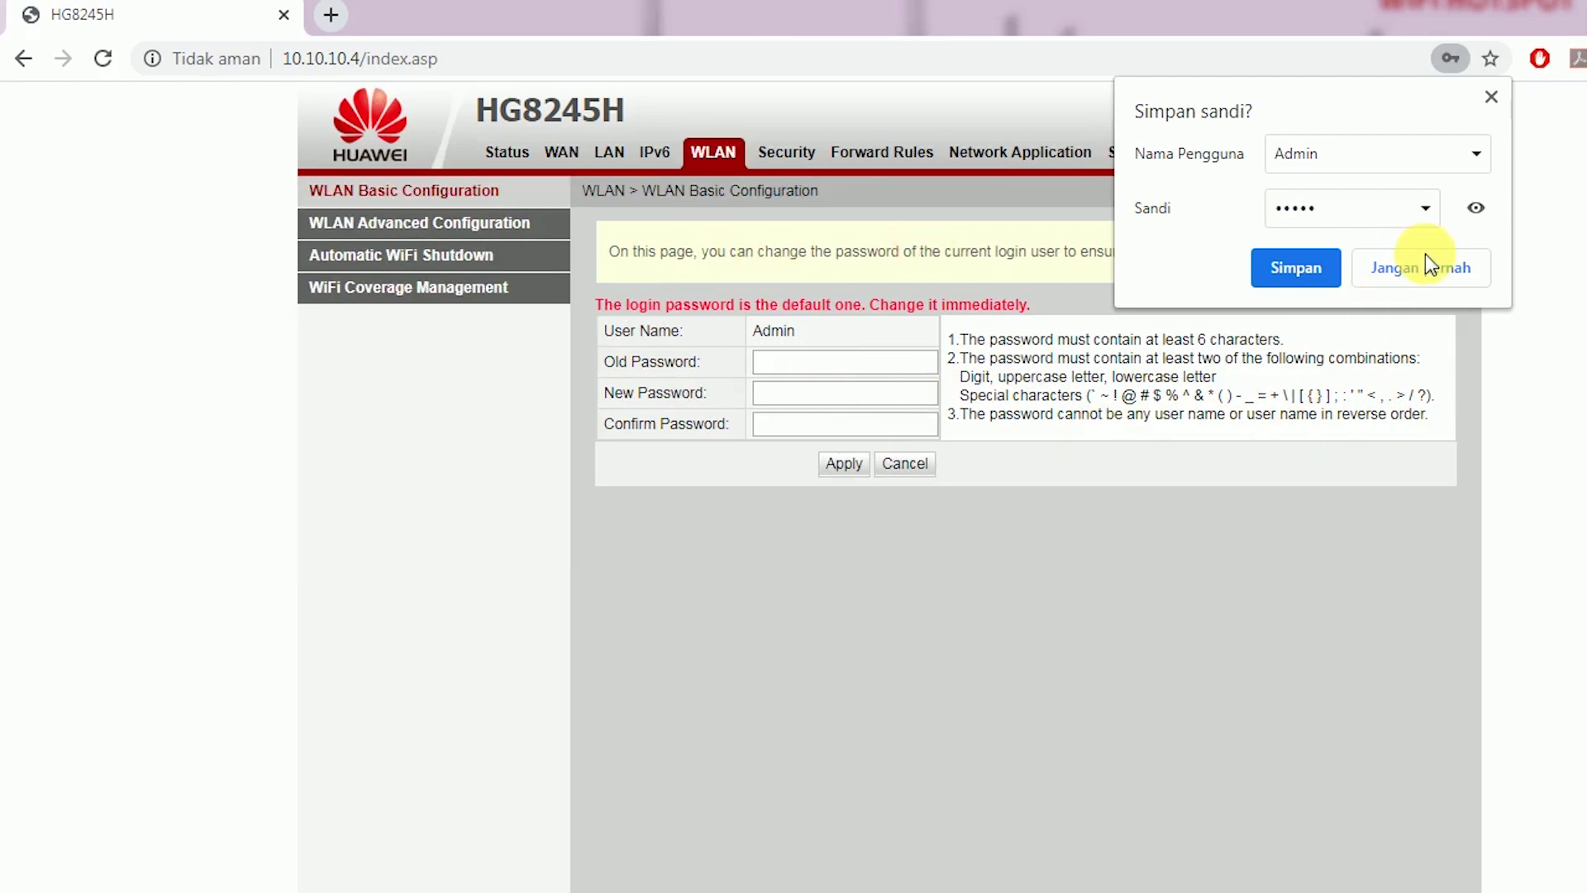
left_click(1492, 96)
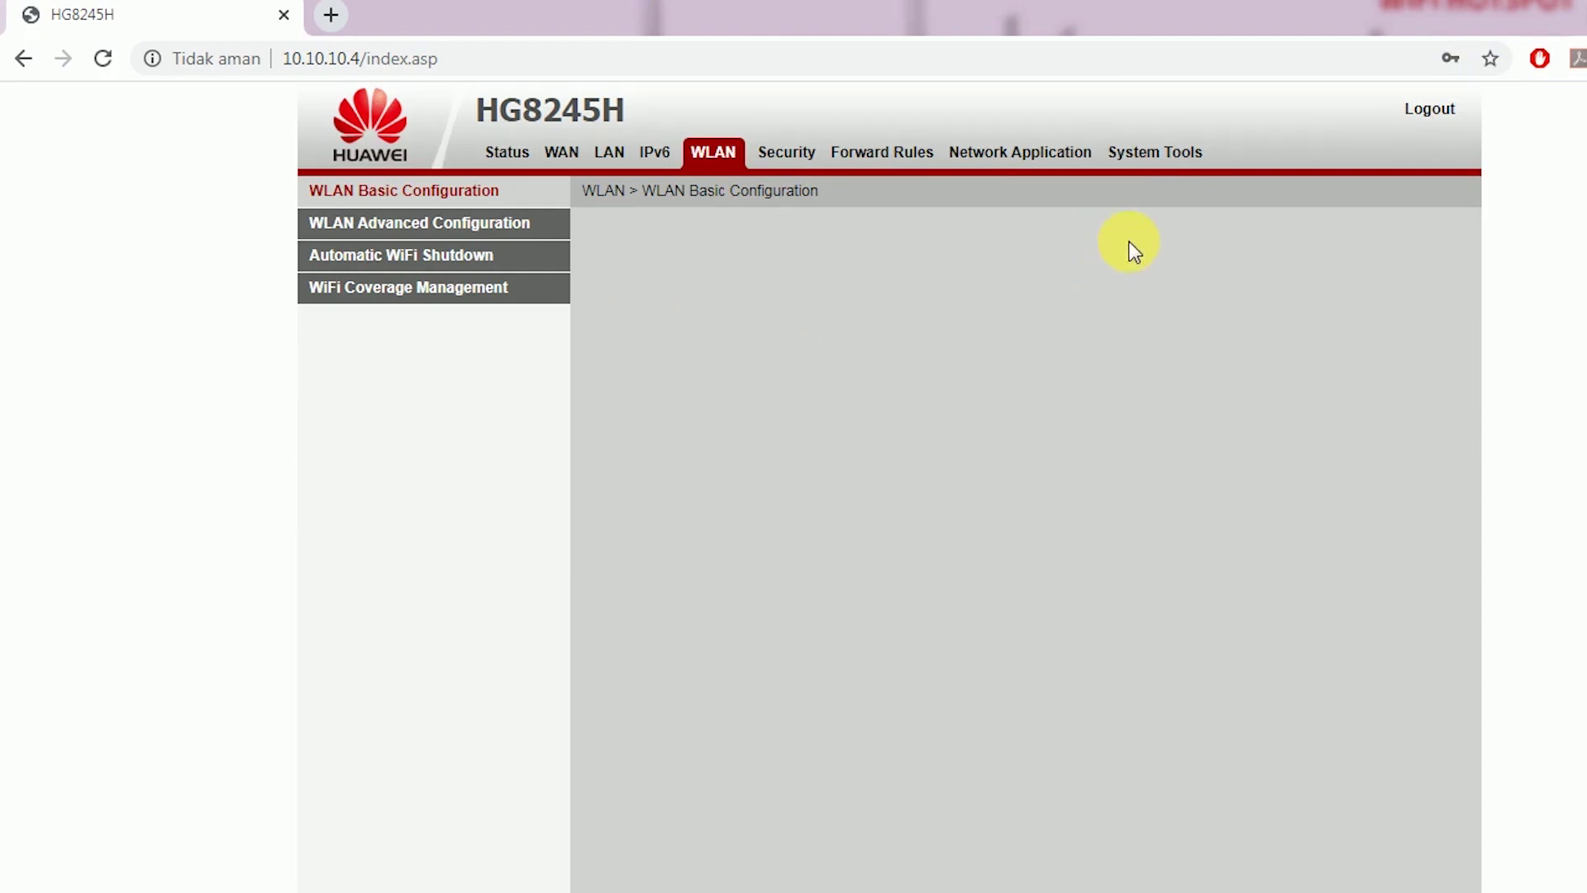
left_click(951, 539)
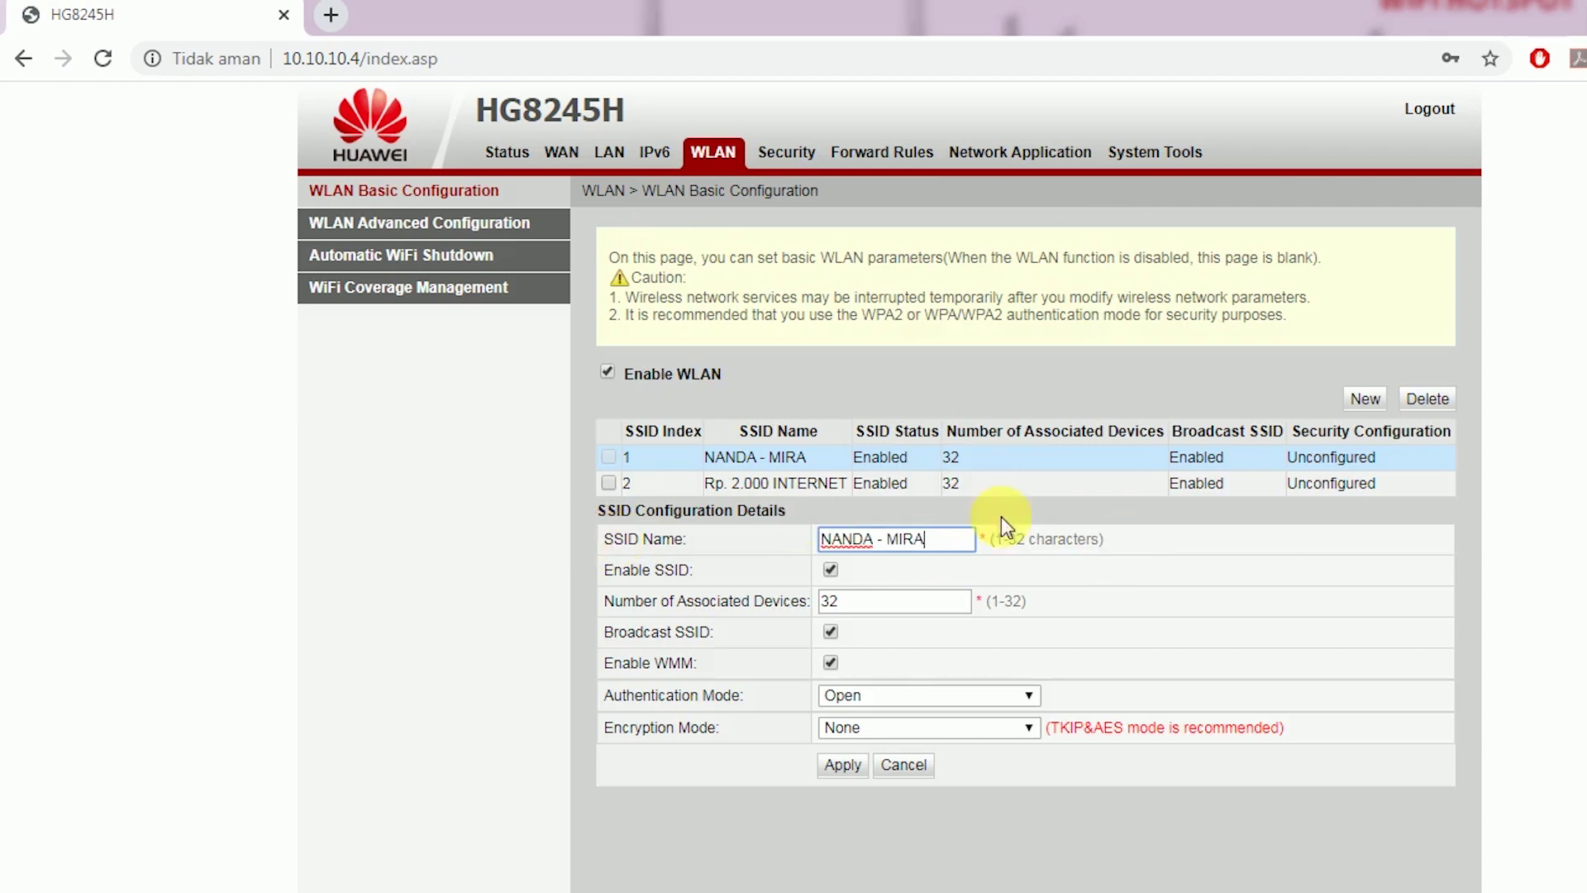
left_click(1430, 108)
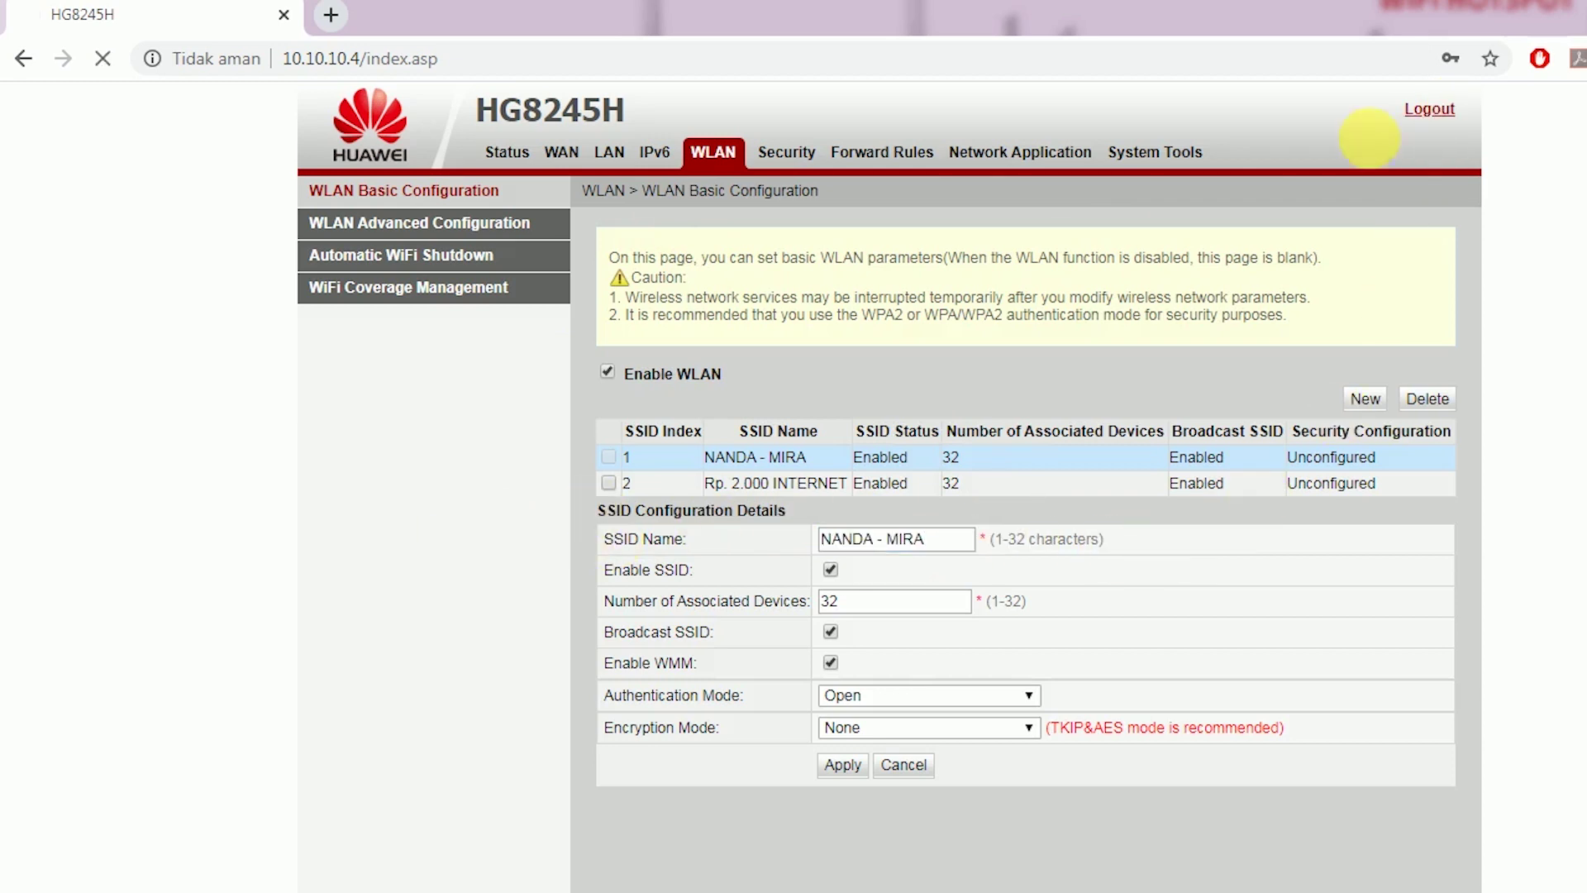
Load the HG8245H login at 10.10.10.5 and return to Winbox
left_click(357, 58)
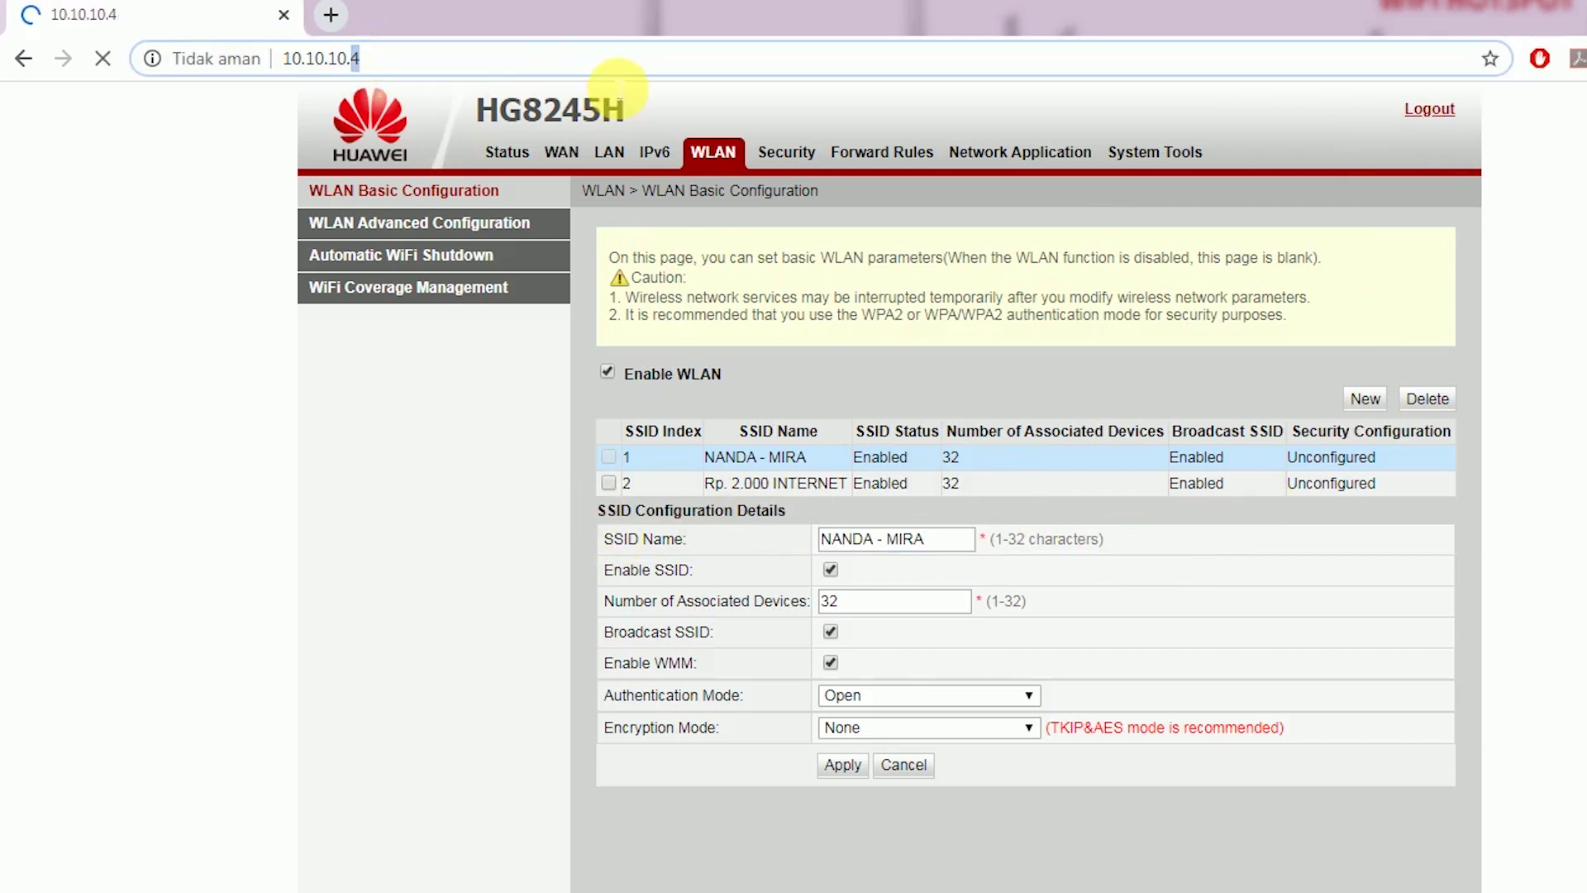
type("5")
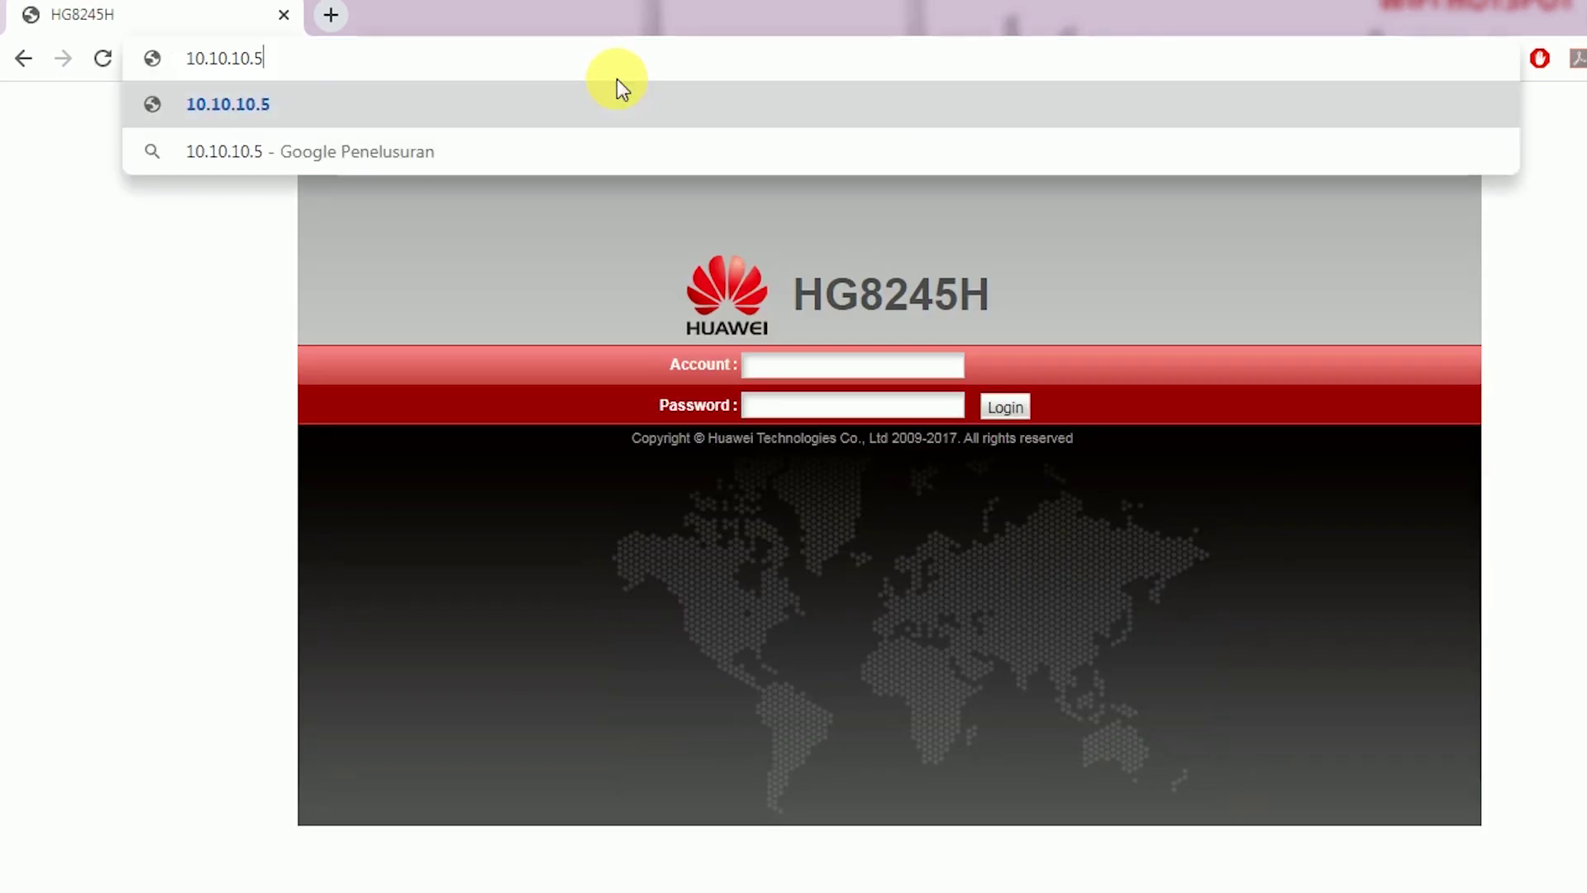
key("Return")
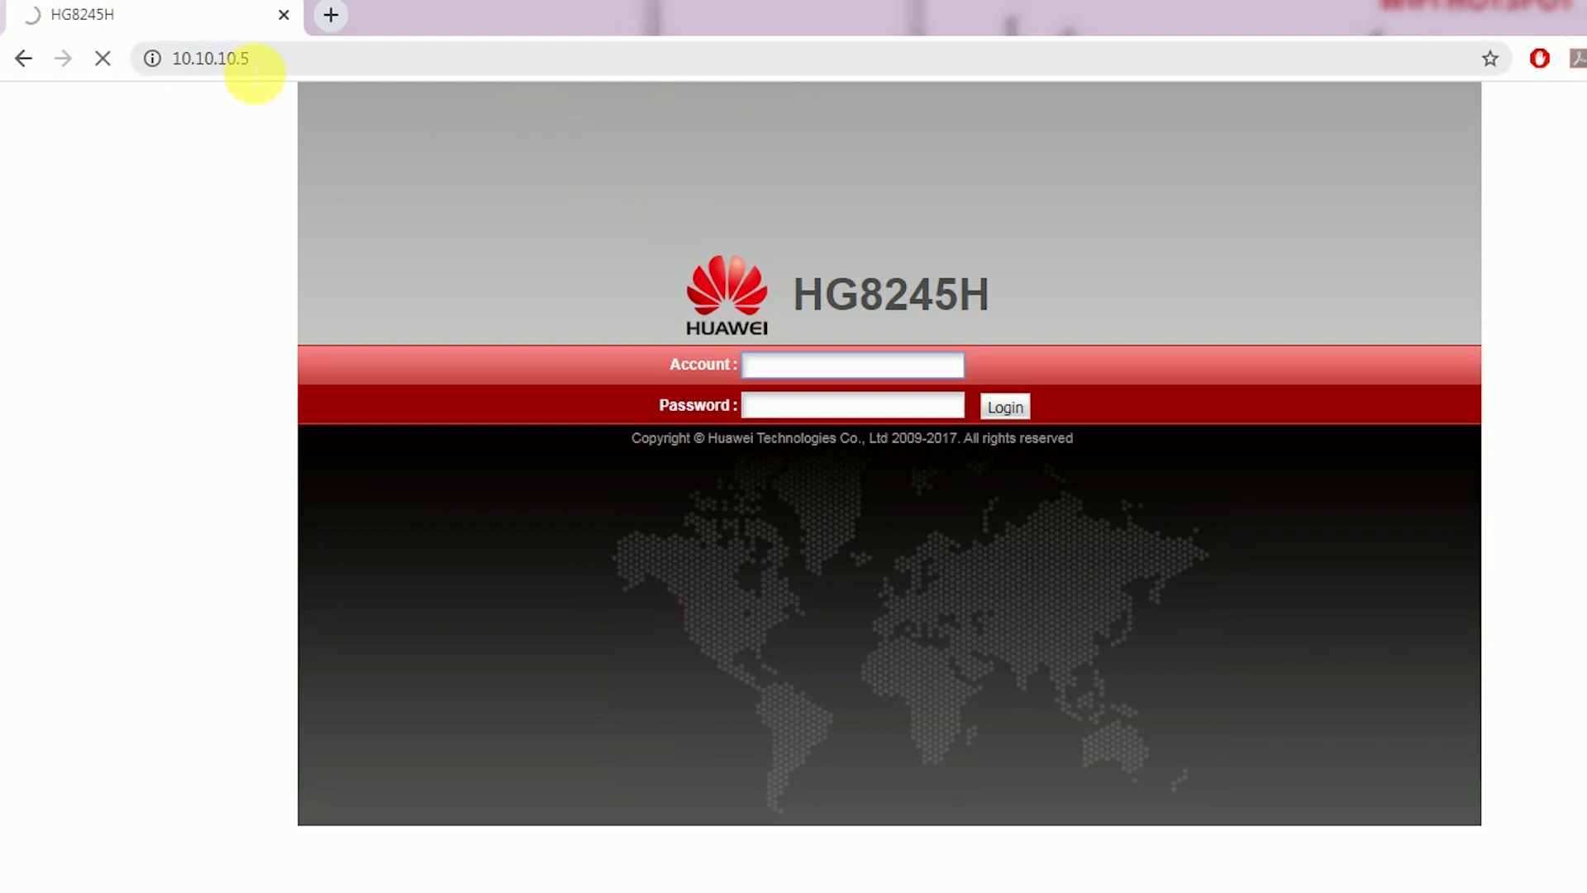
left_click(248, 60)
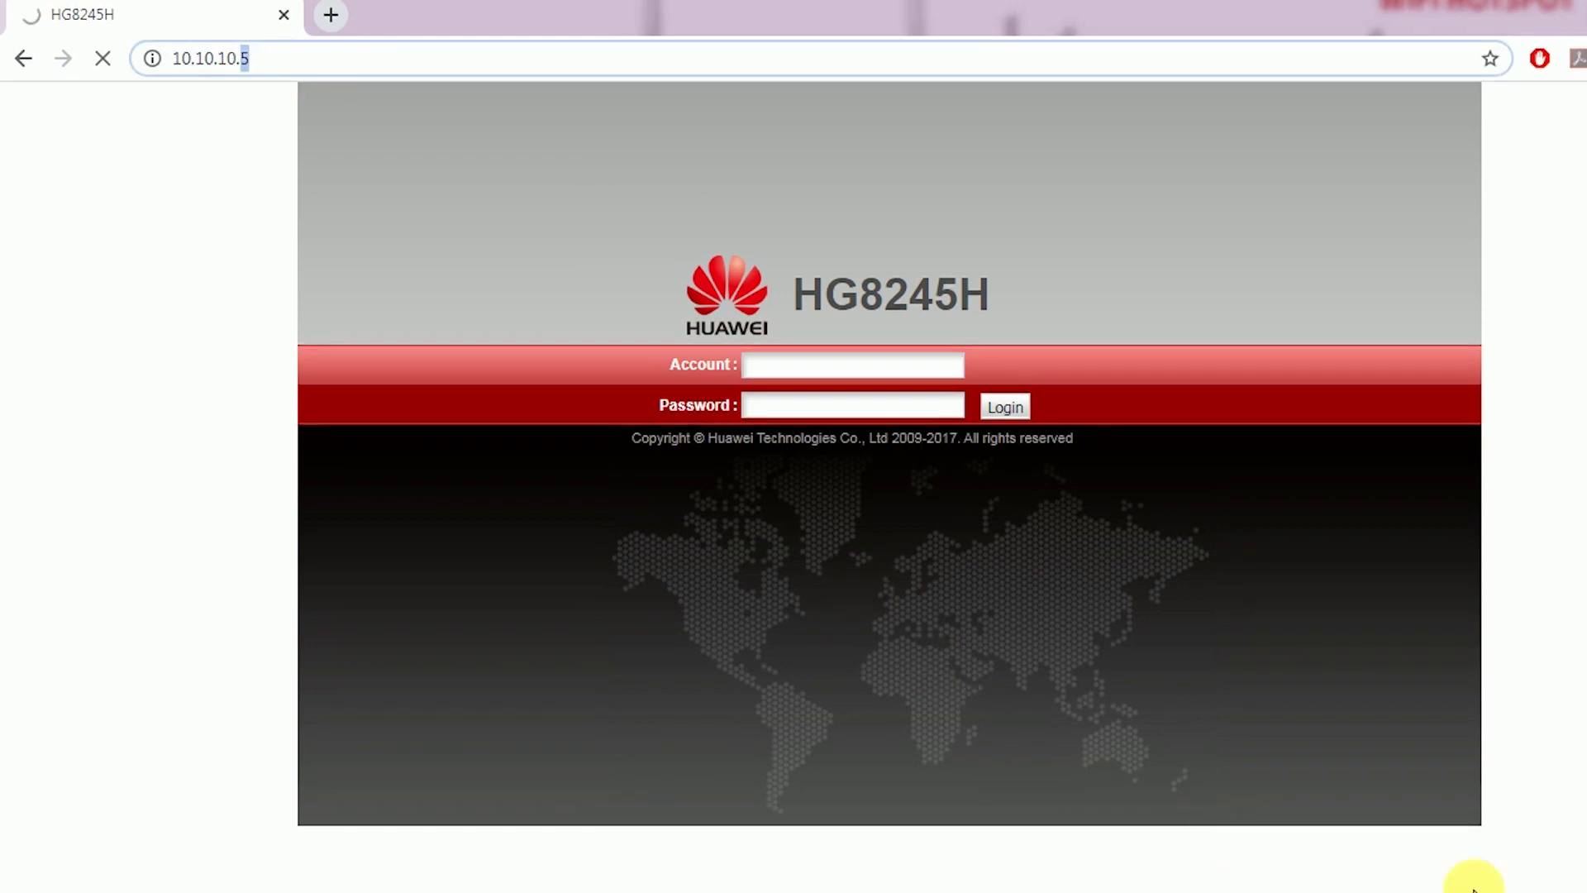
key("alt+Tab")
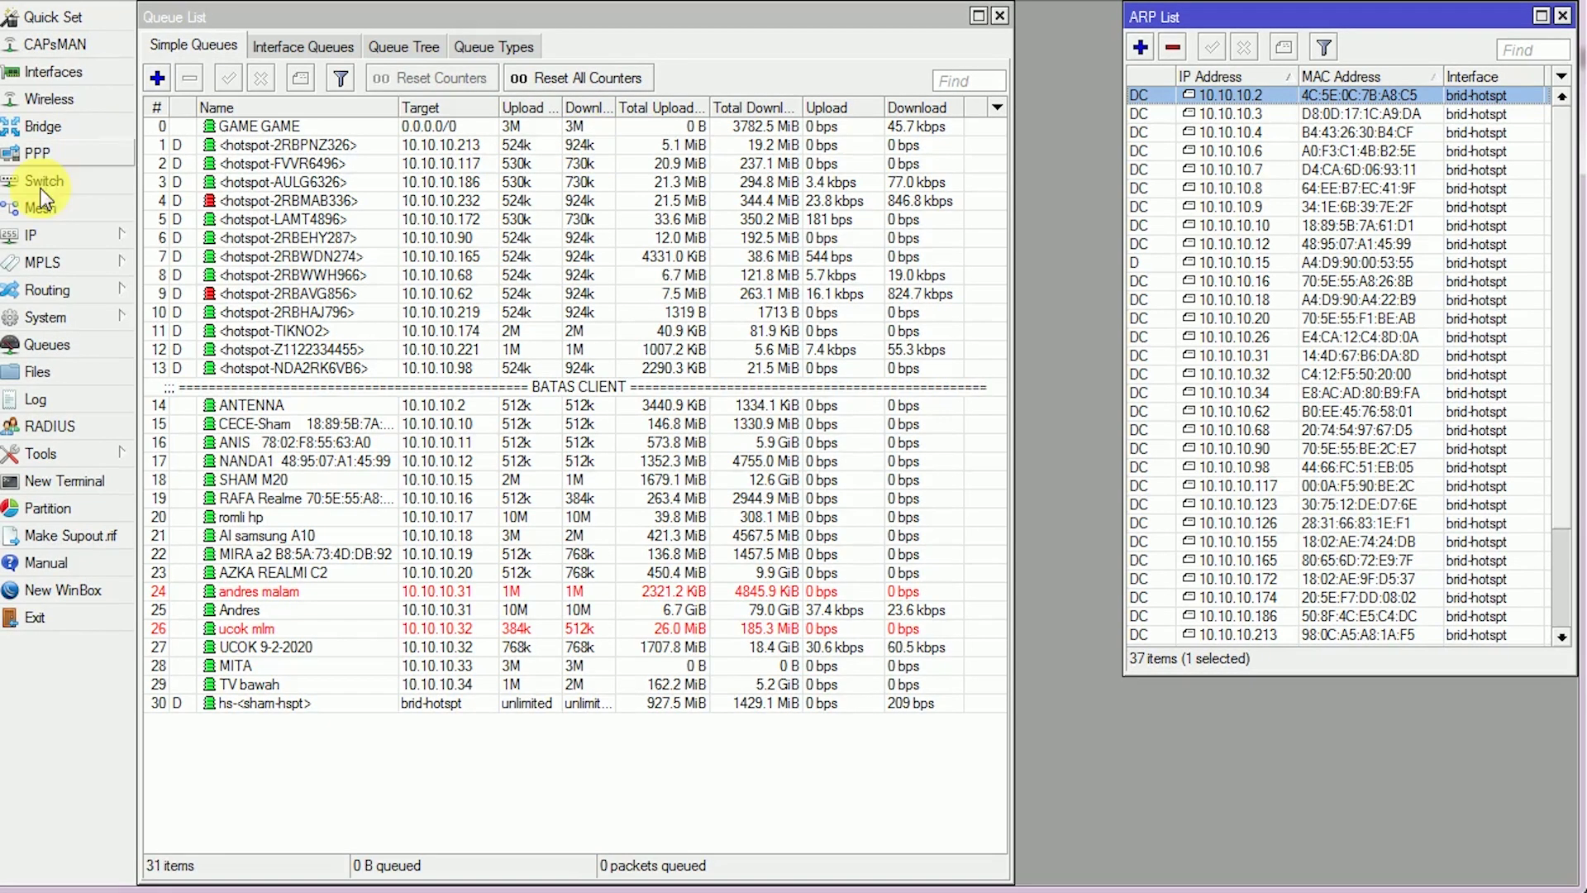
Show the Hotspot IP Bindings list and select the 10.10.10.5 binding
left_click(33, 234)
left_click(199, 484)
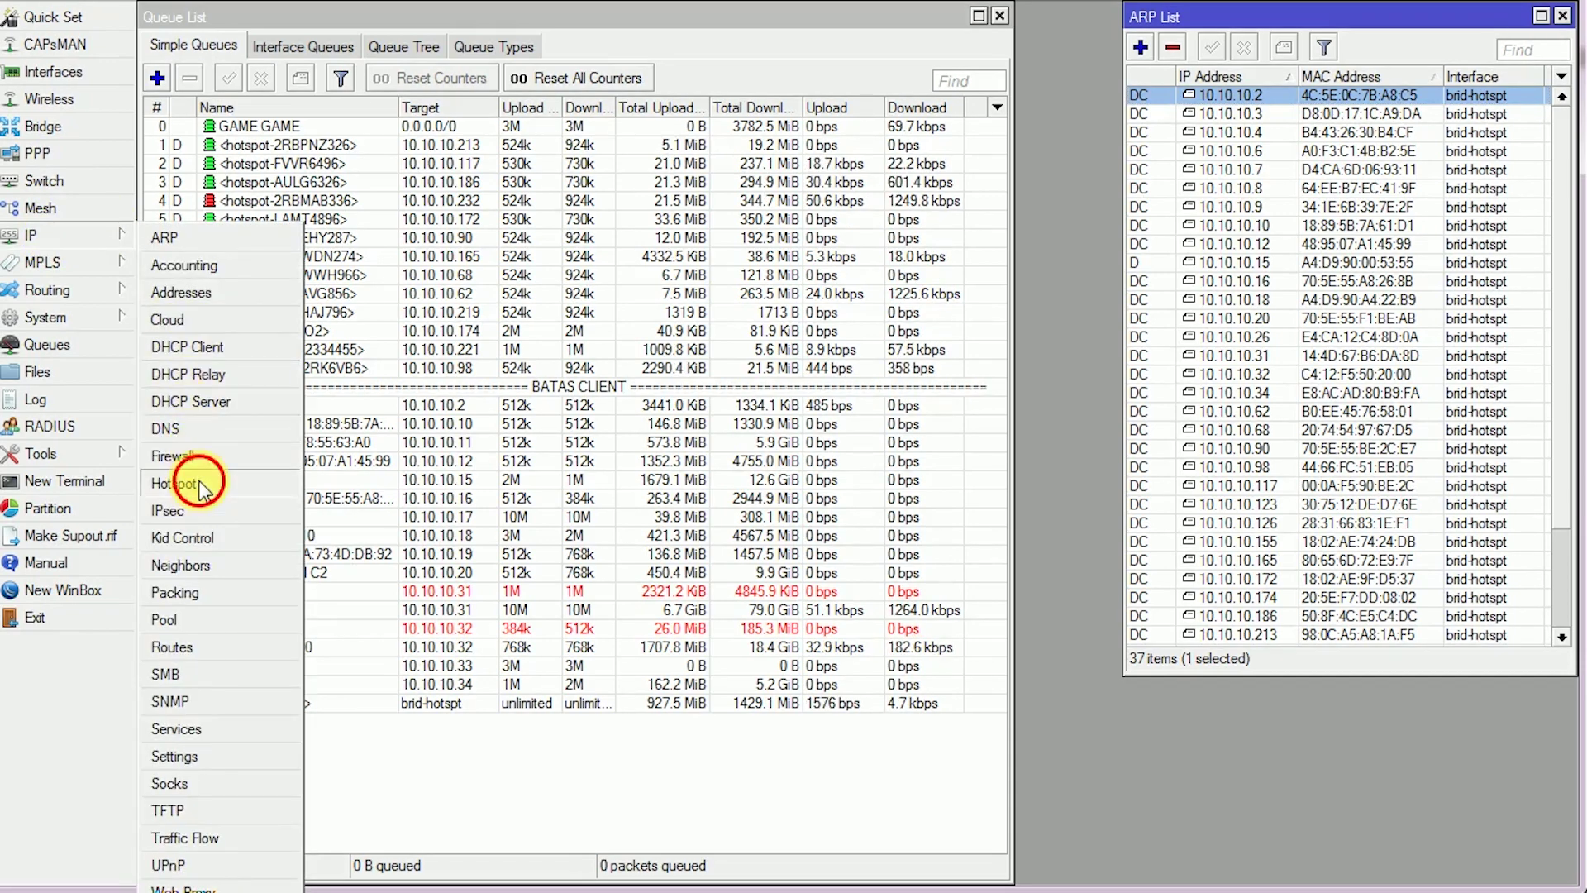
left_click(562, 258)
left_click(418, 461)
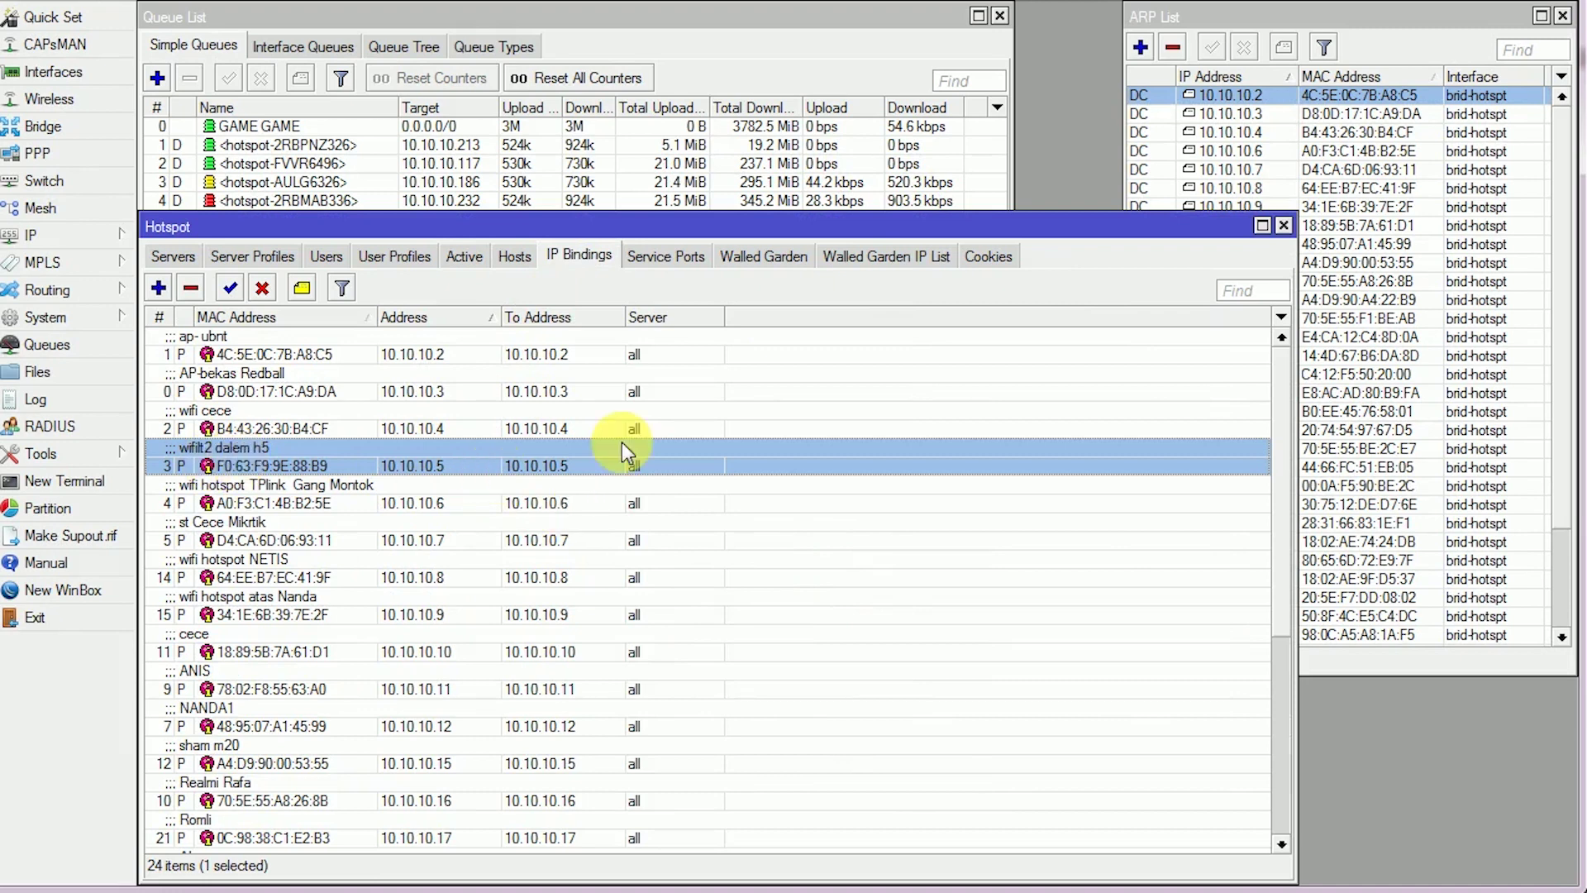
Ping from the 10.10.10.4 ARP entry, retargeted to 10.10.10.5, which times out
left_click(1232, 132)
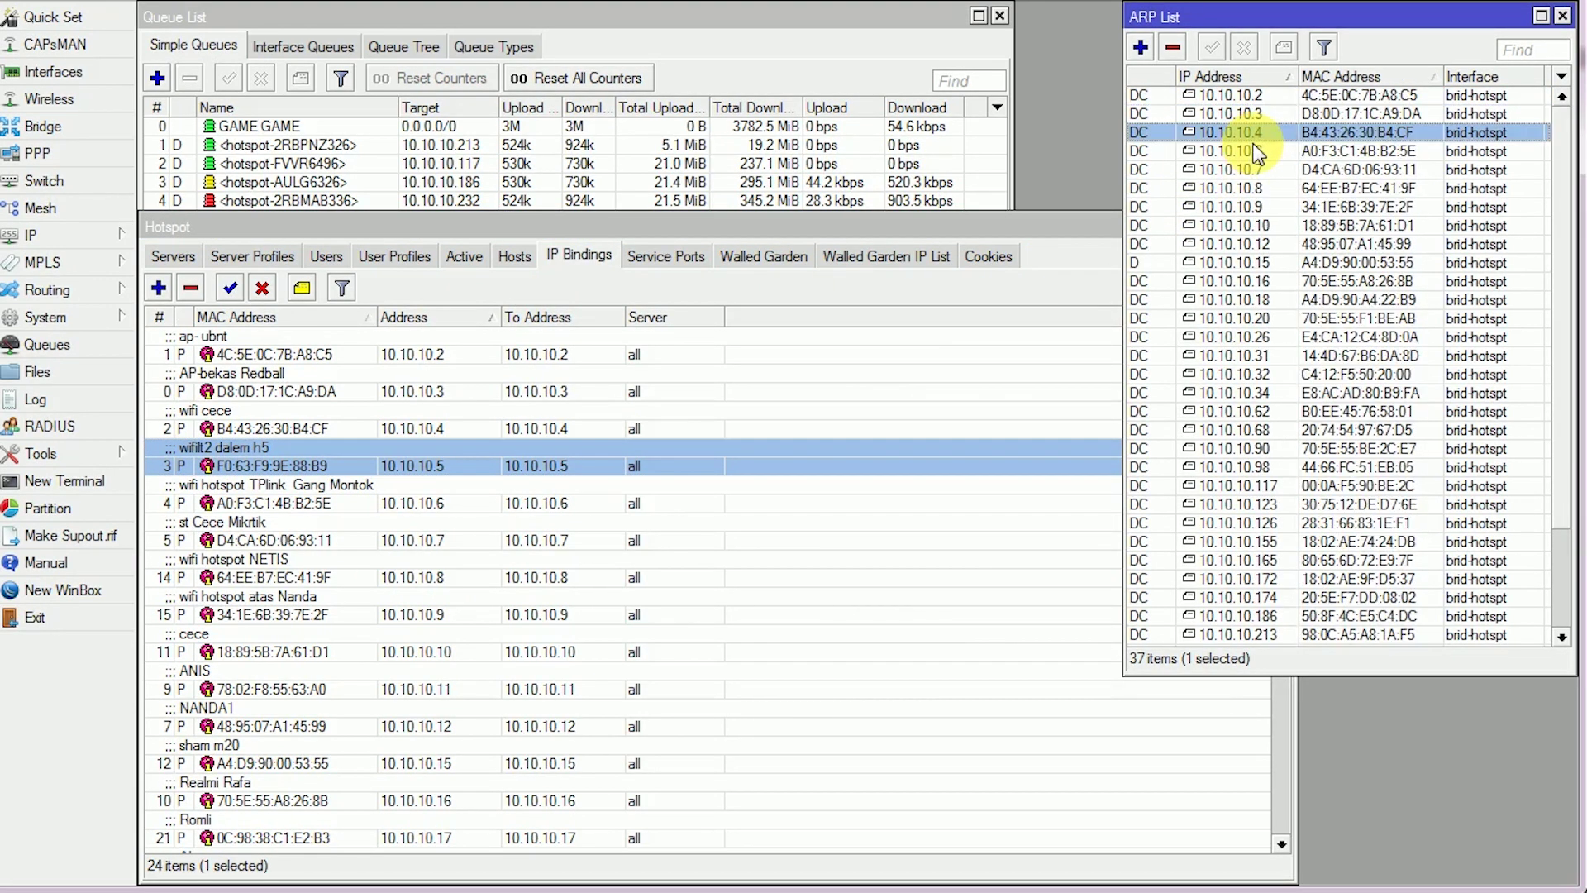
right_click(1280, 141)
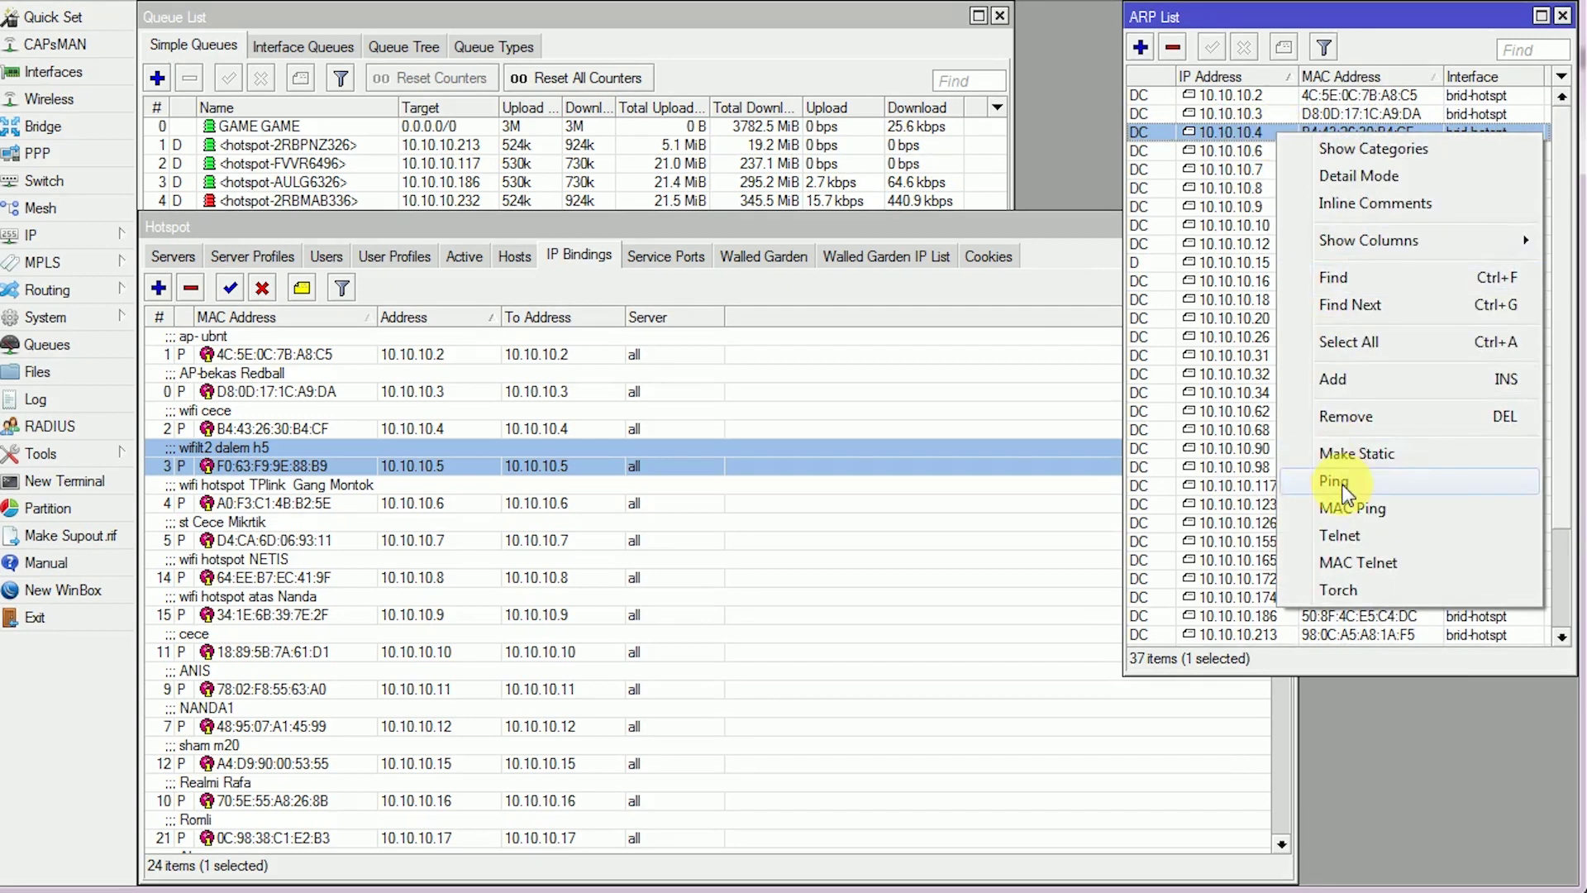
left_click(1336, 486)
left_click(1265, 106)
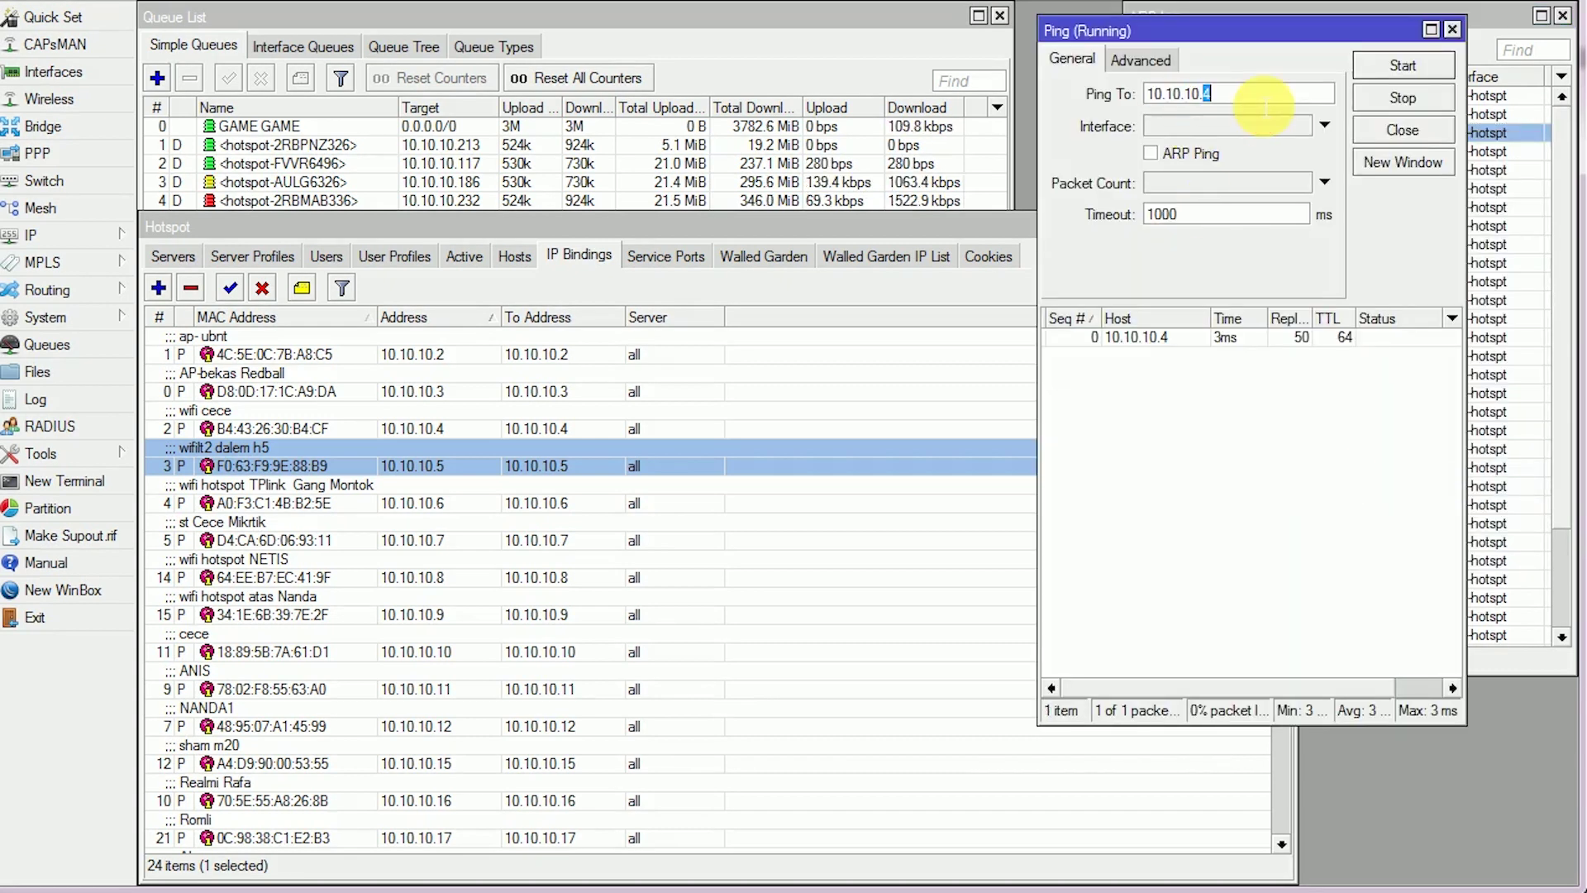
type("5")
left_click(1397, 65)
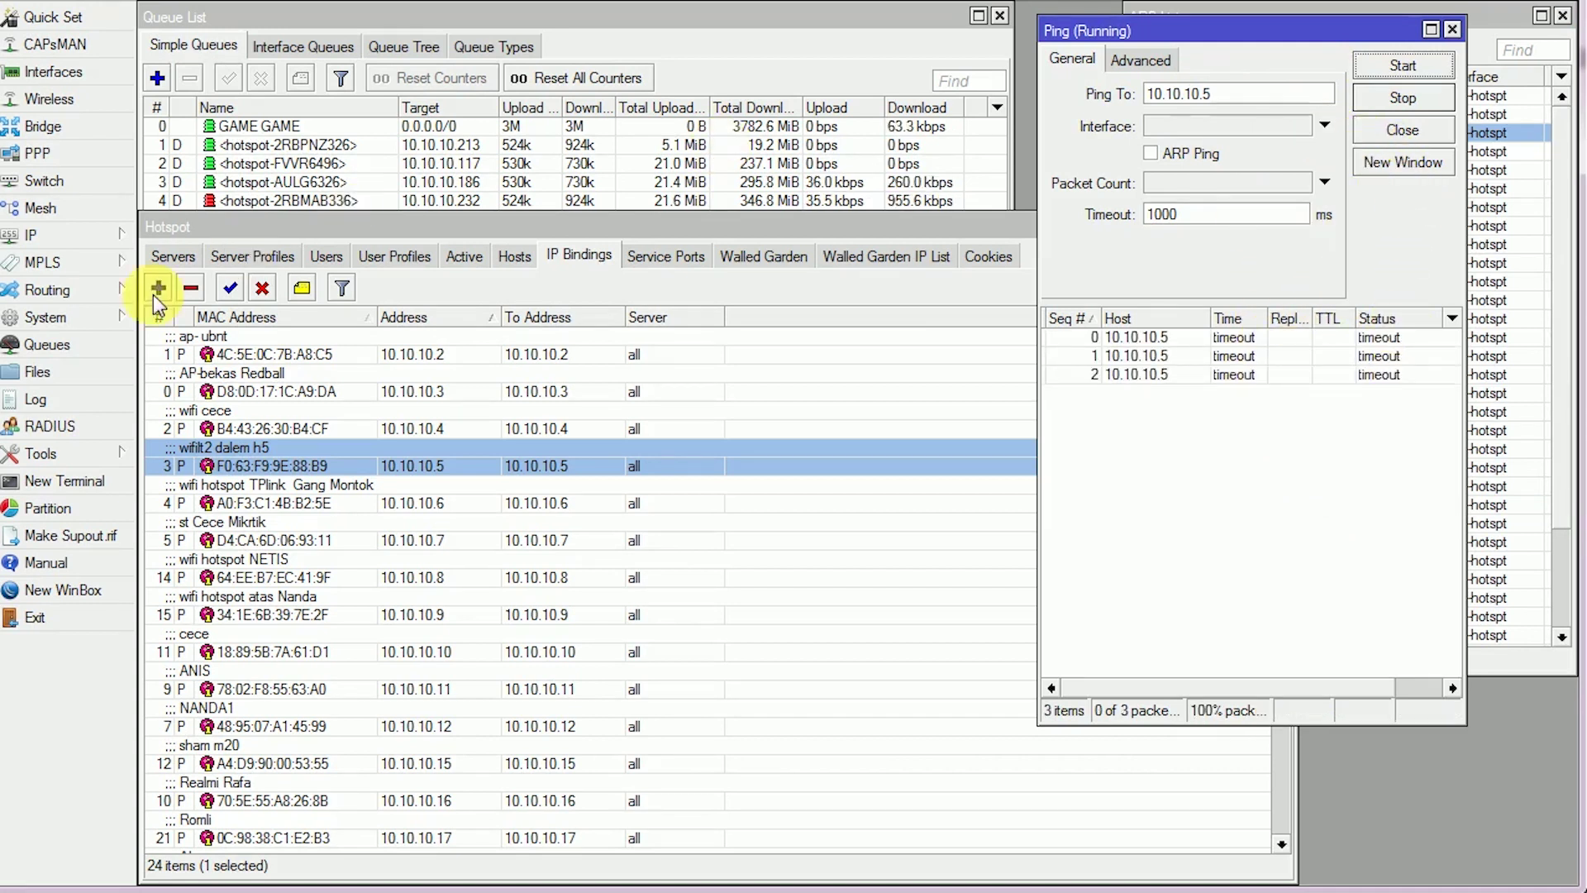
Open Tools > Netwatch and select 10.10.10.5, listed as down
left_click(48, 454)
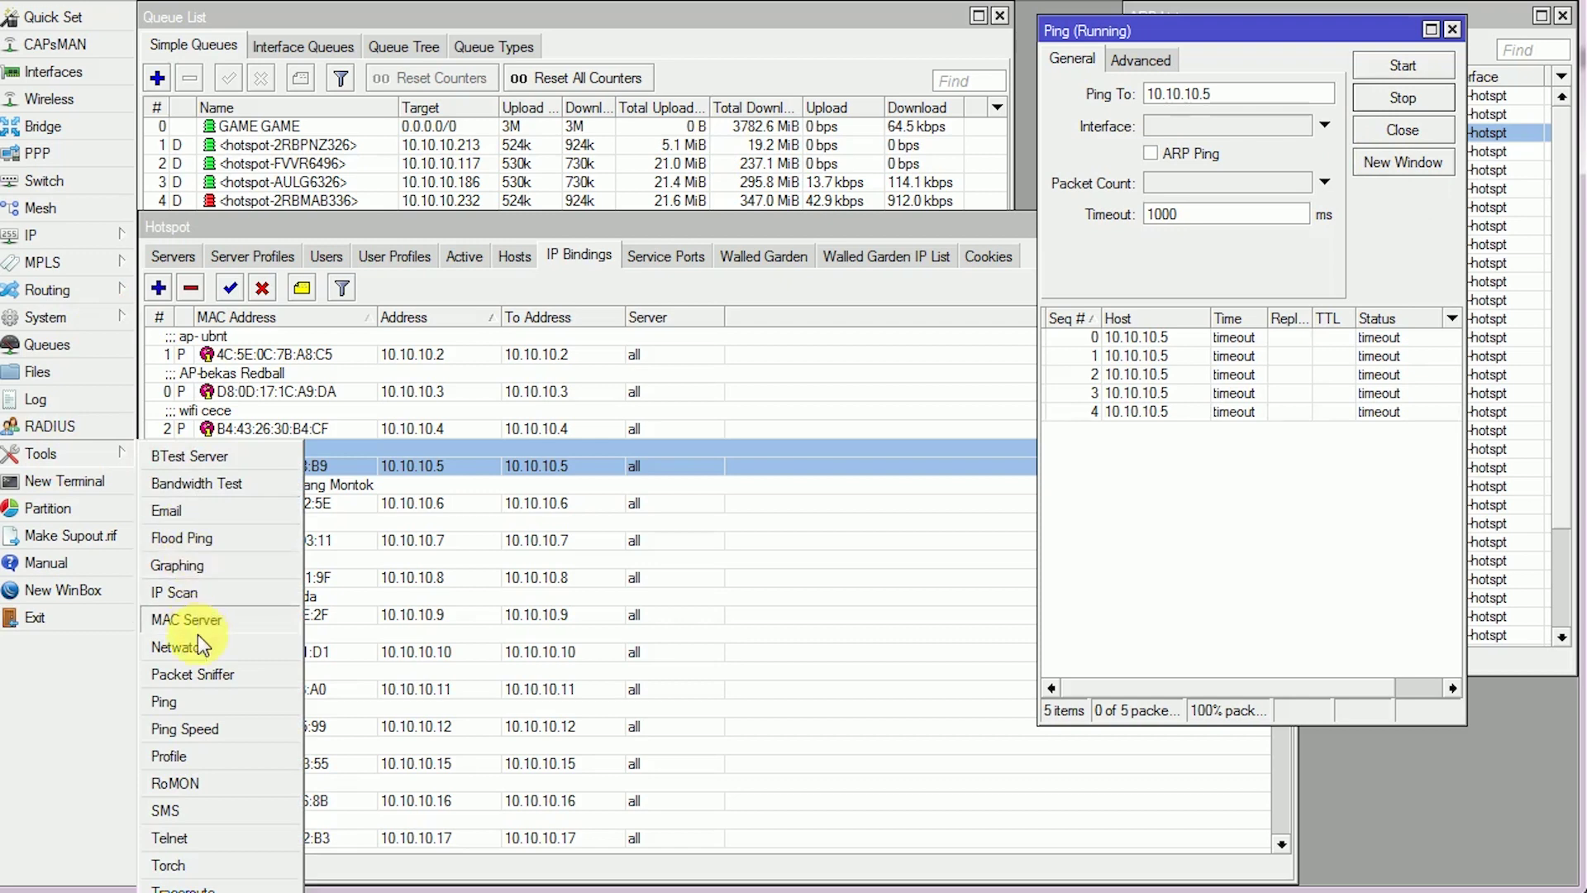
left_click(198, 652)
left_click_drag(565, 380, 670, 251)
left_click(361, 459)
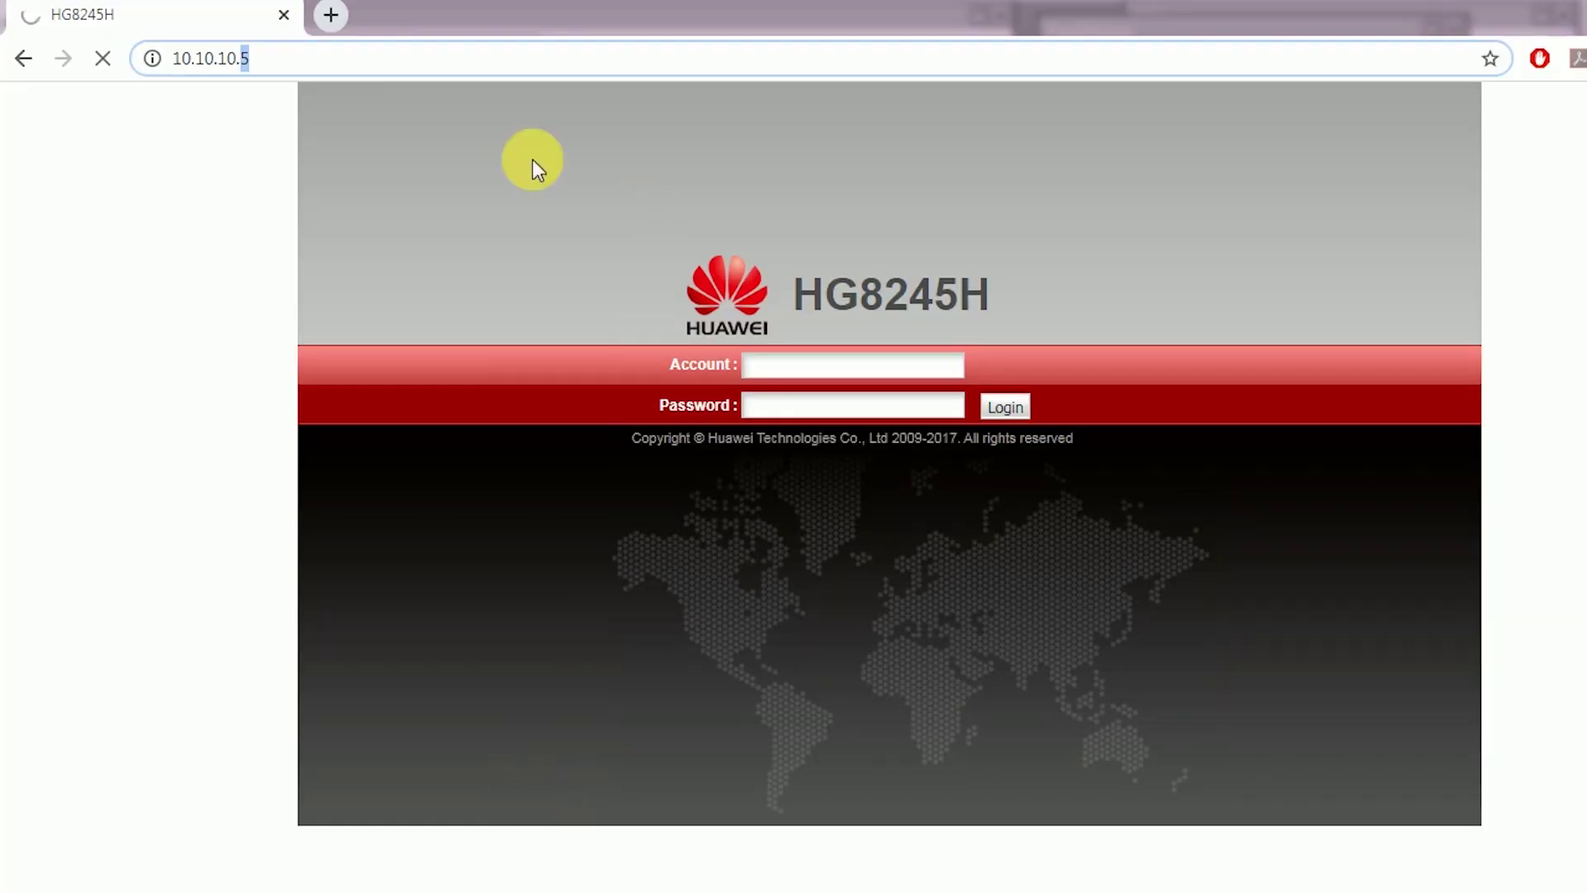
Change the browser address from 10.10.10.5 to 10.10.10.6, correcting a mistyped 7, and load it
left_click(248, 60)
key("BackSpace")
type("6")
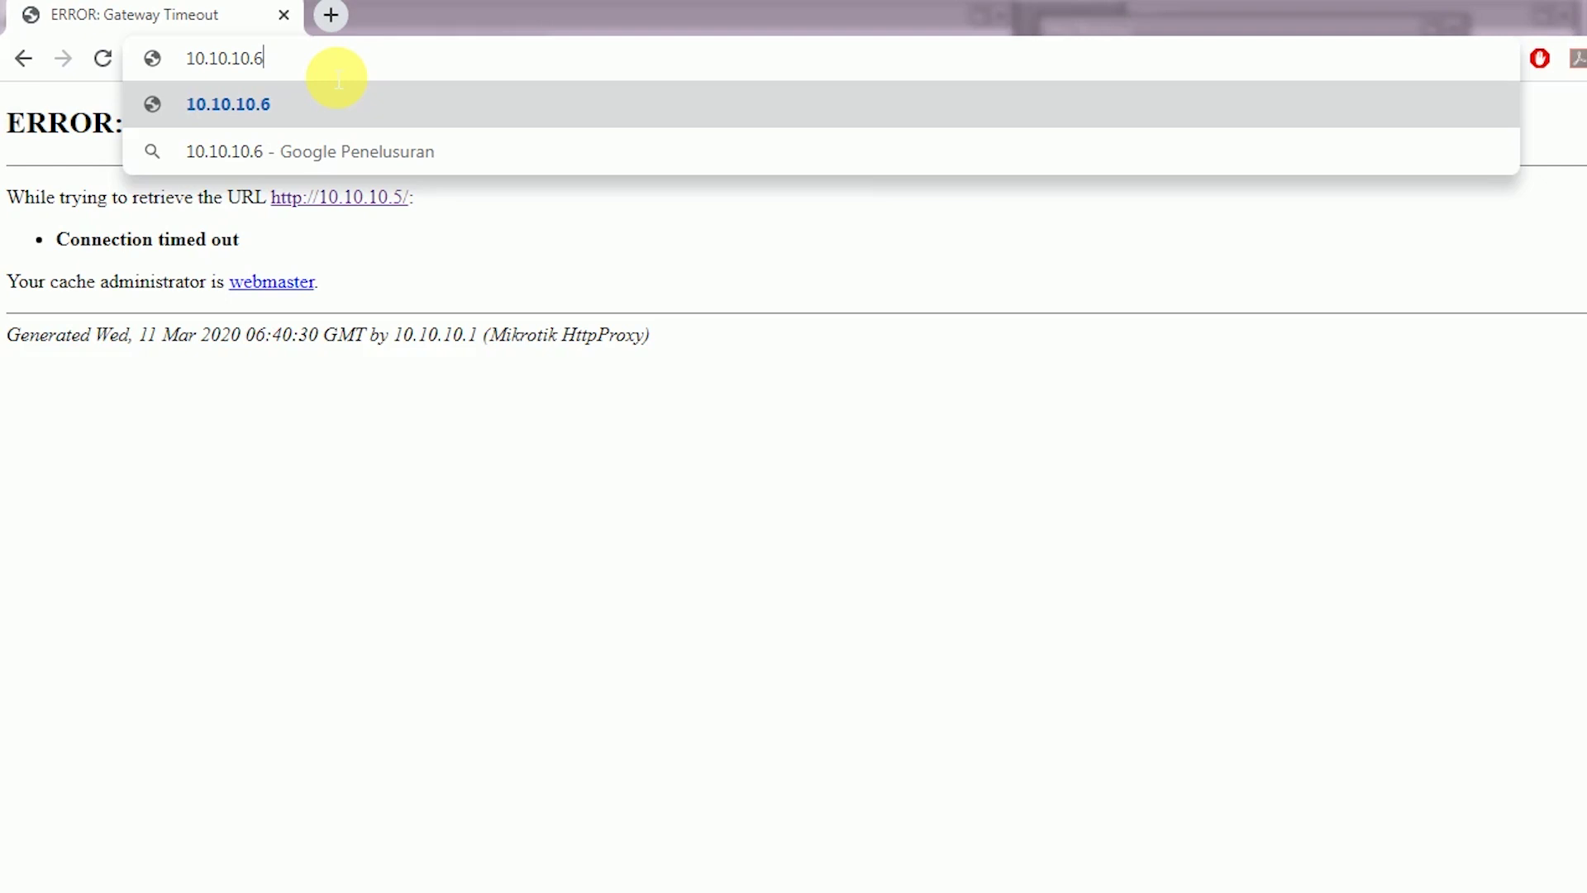
left_click_drag(257, 60, 316, 66)
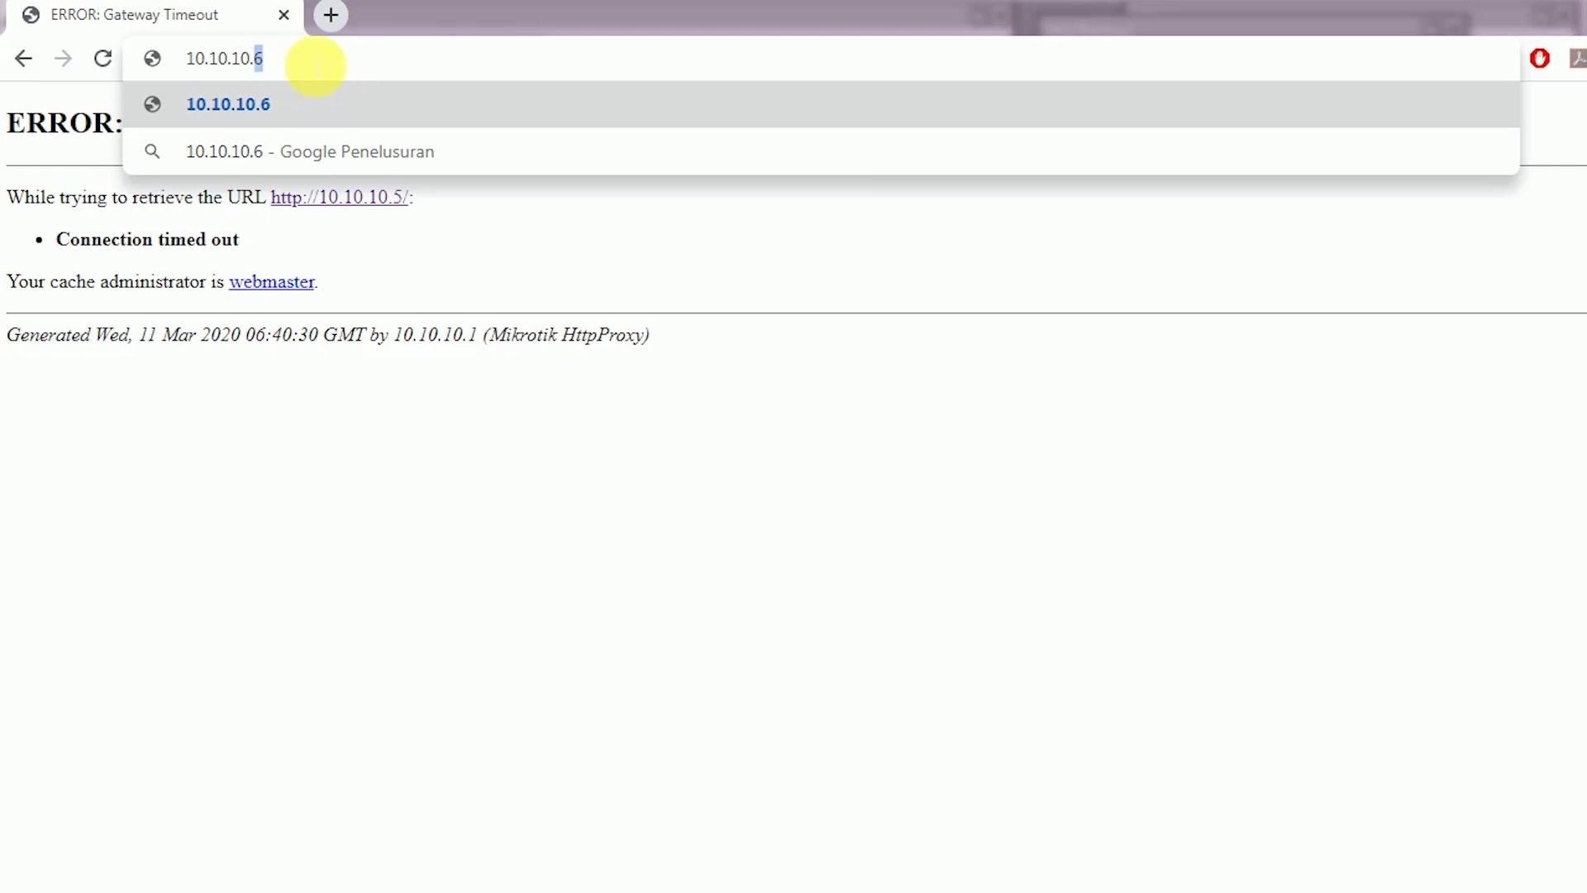
type("7")
key("BackSpace")
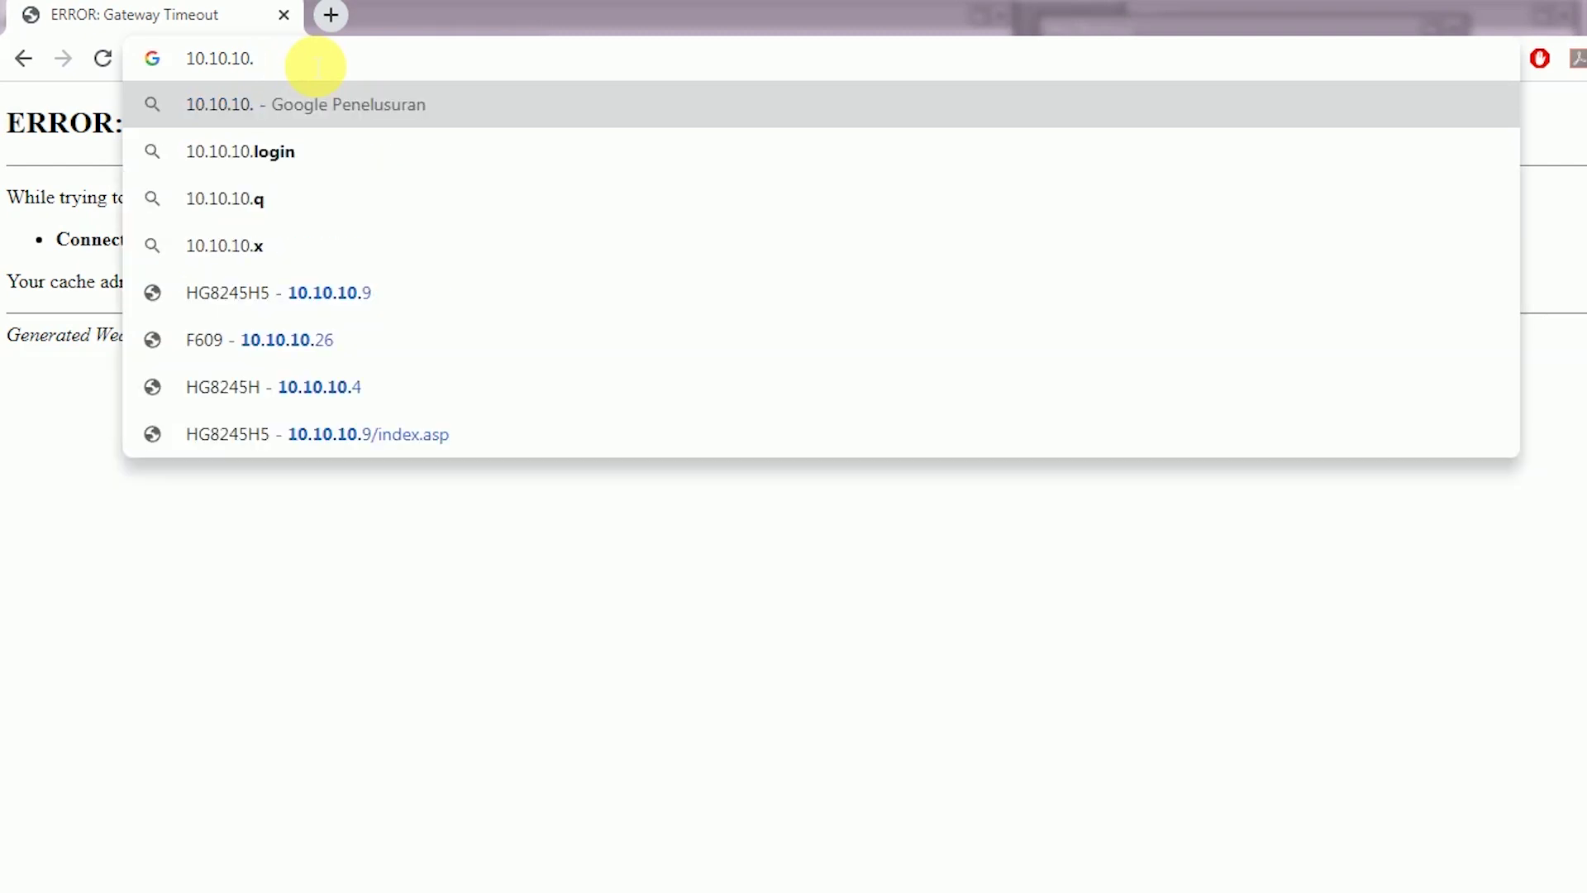
type("6")
key("Return")
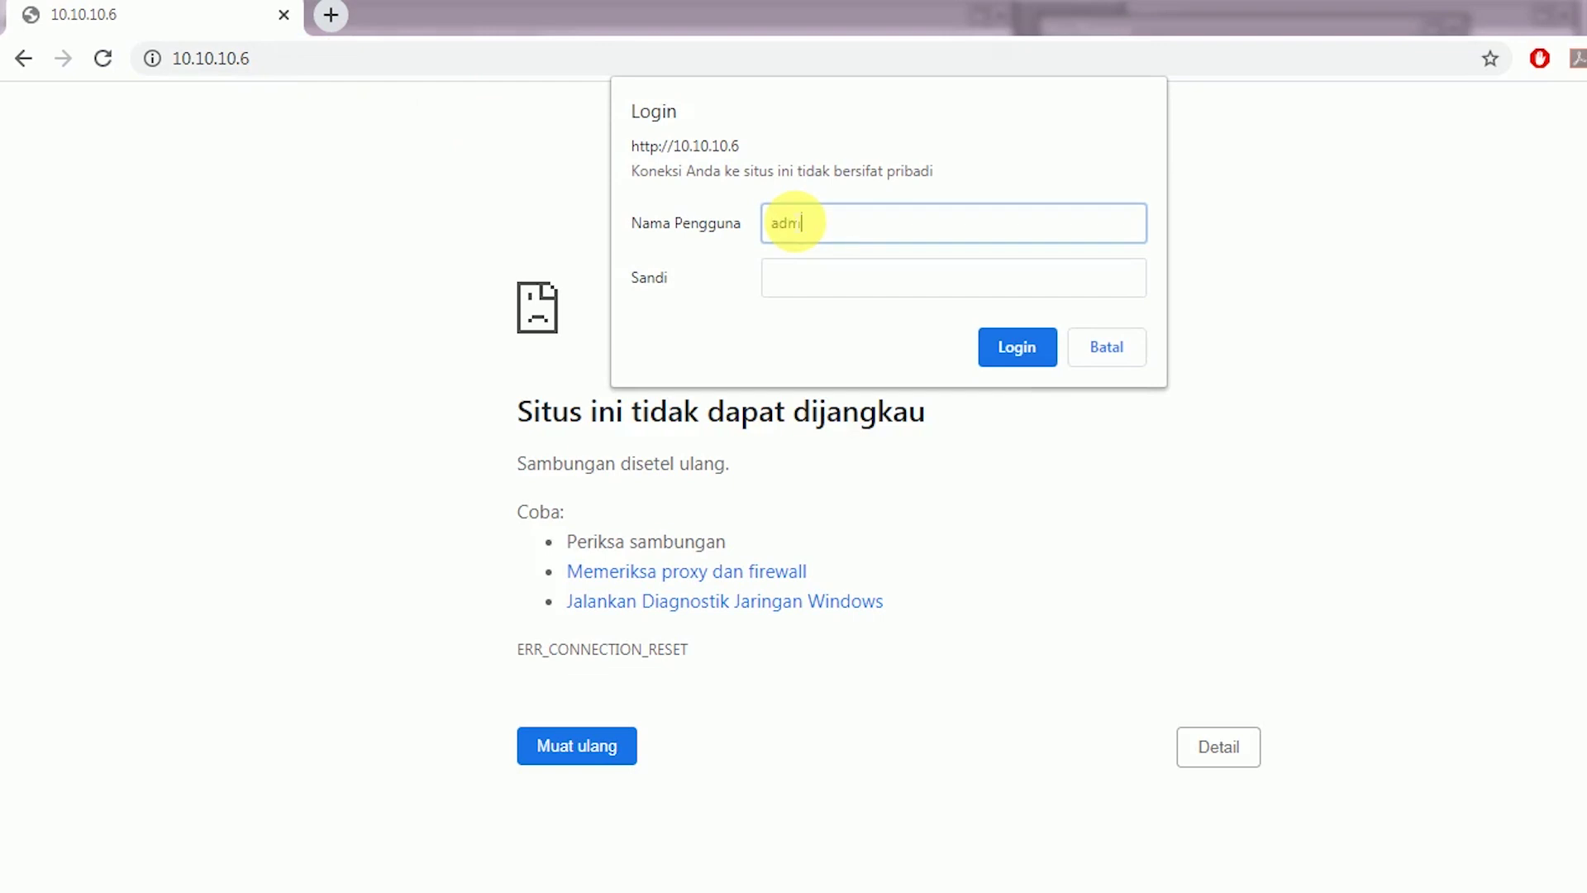
Log in to the WA5110G at 10.10.10.6 and note its access point mode and SSID GANG MONTOK
key("Tab")
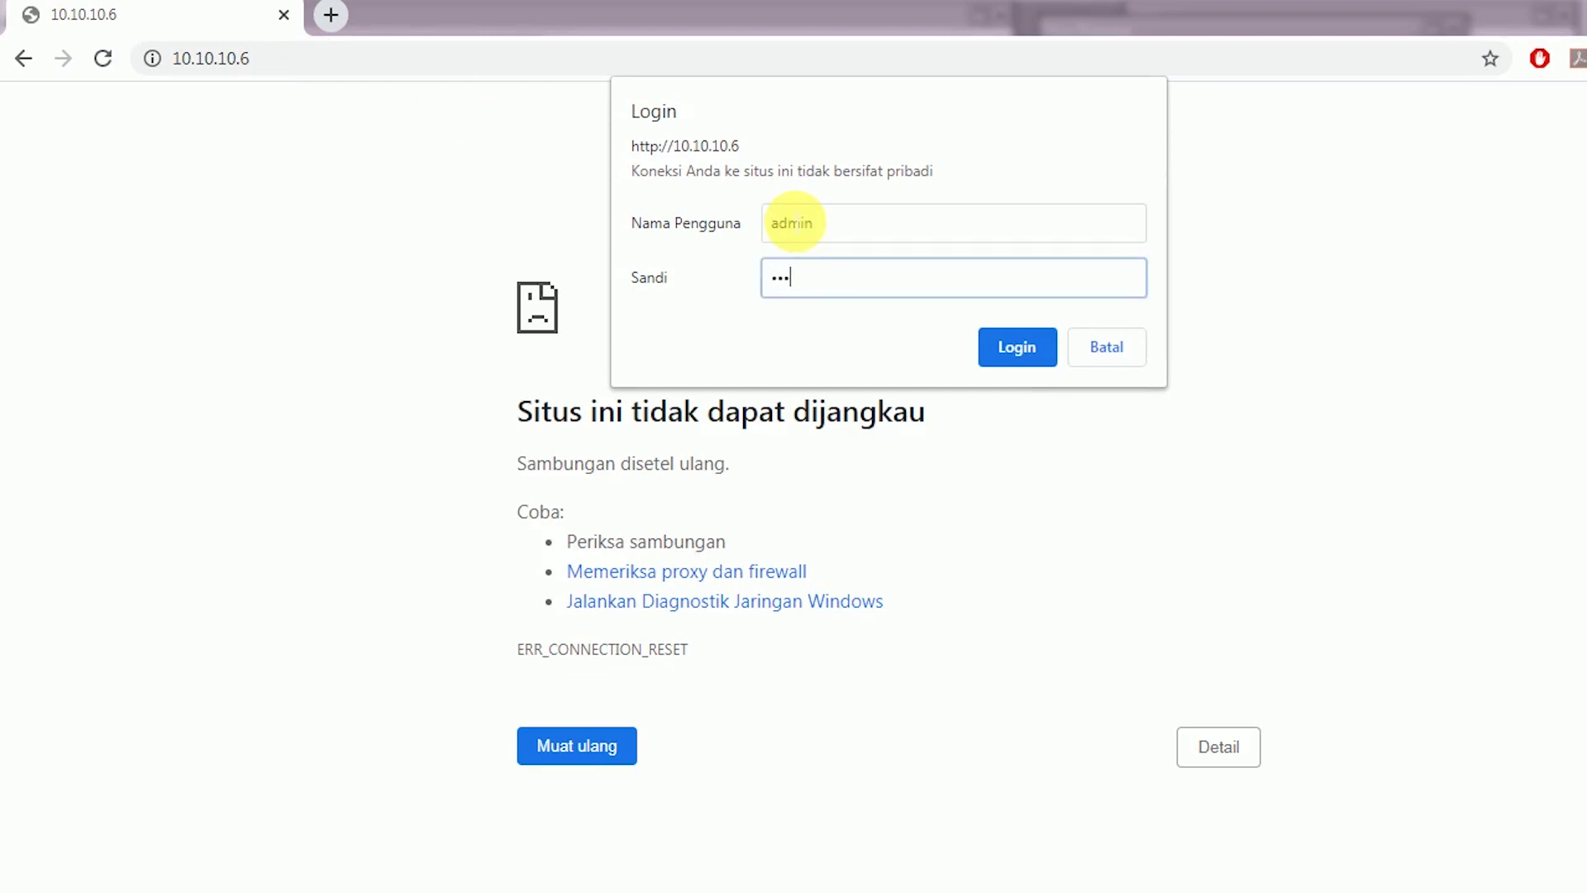
type("admin")
key("Return")
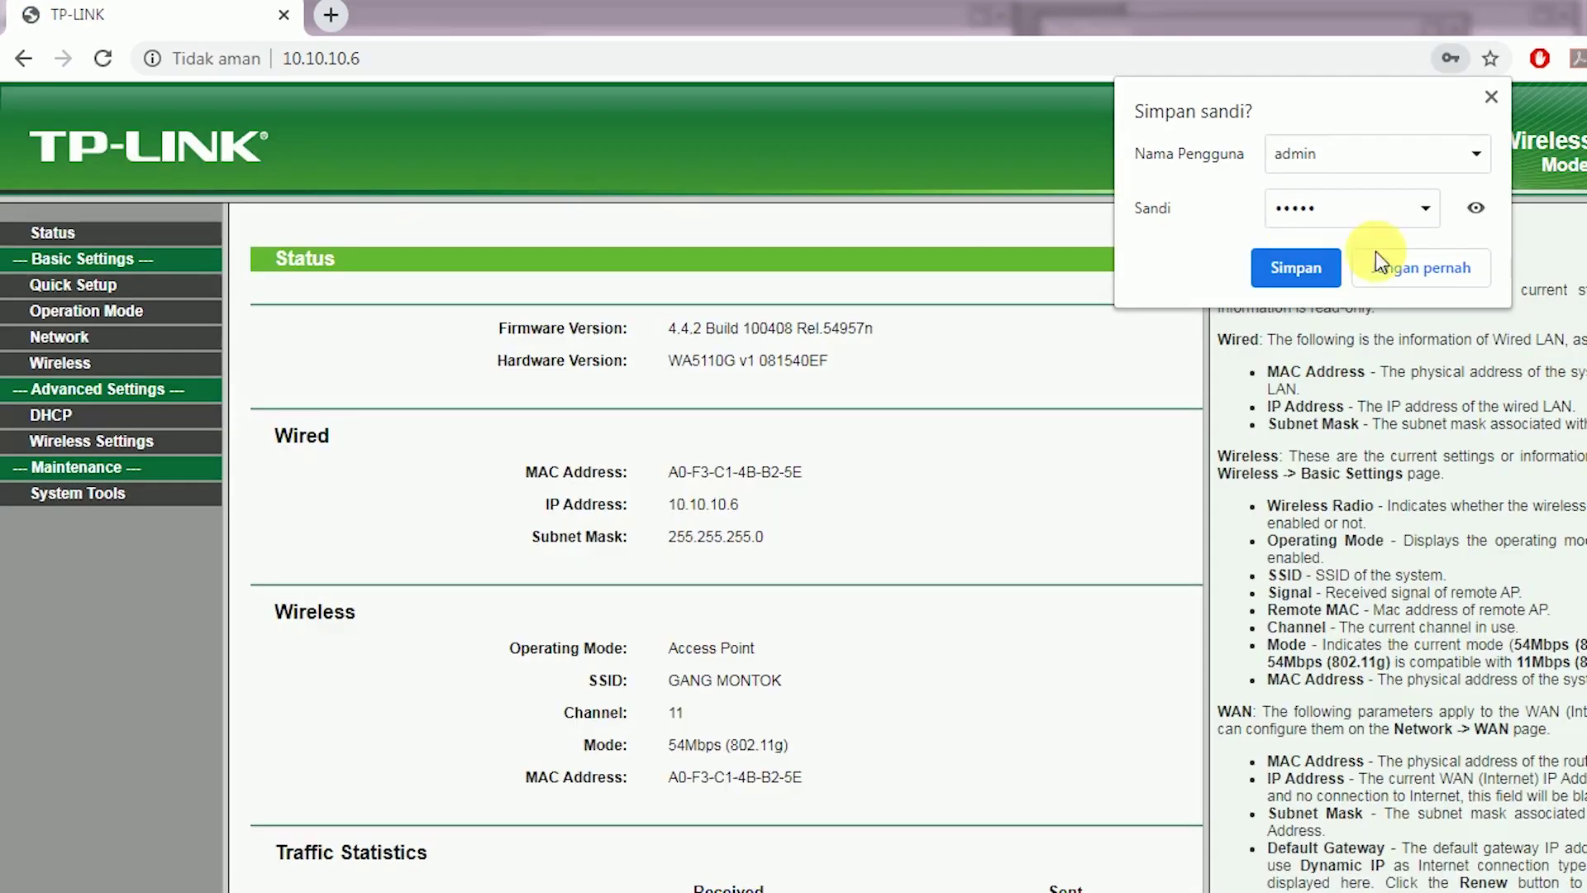
left_click(1436, 270)
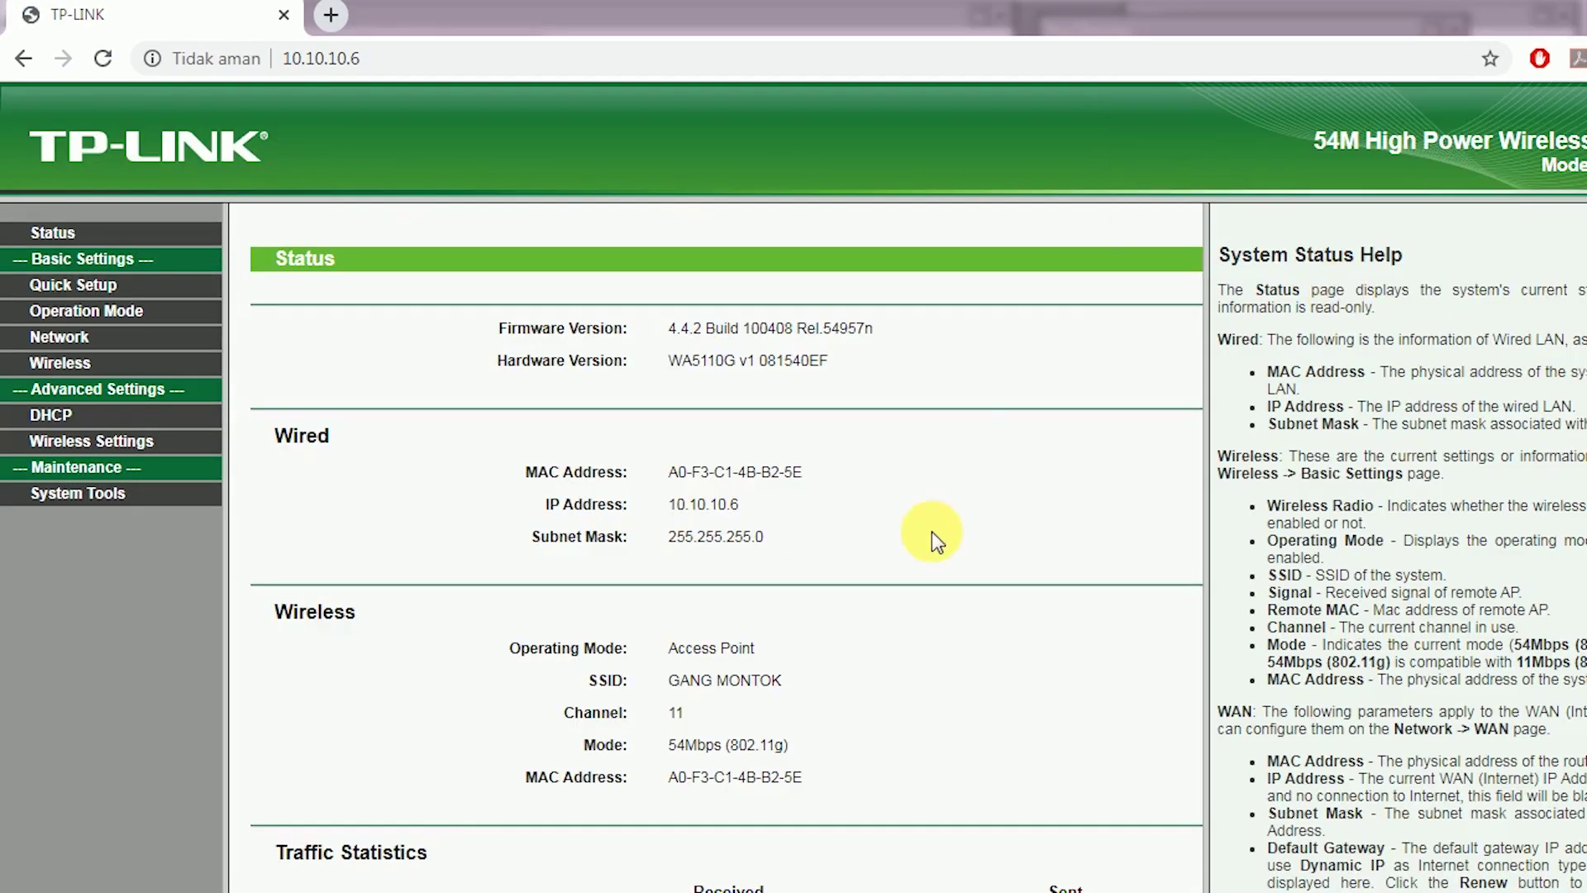
mouse_move(776, 680)
left_mouse_down()
mouse_move(589, 680)
mouse_move(792, 683)
mouse_move(673, 649)
mouse_move(791, 648)
mouse_move(780, 684)
left_mouse_up()
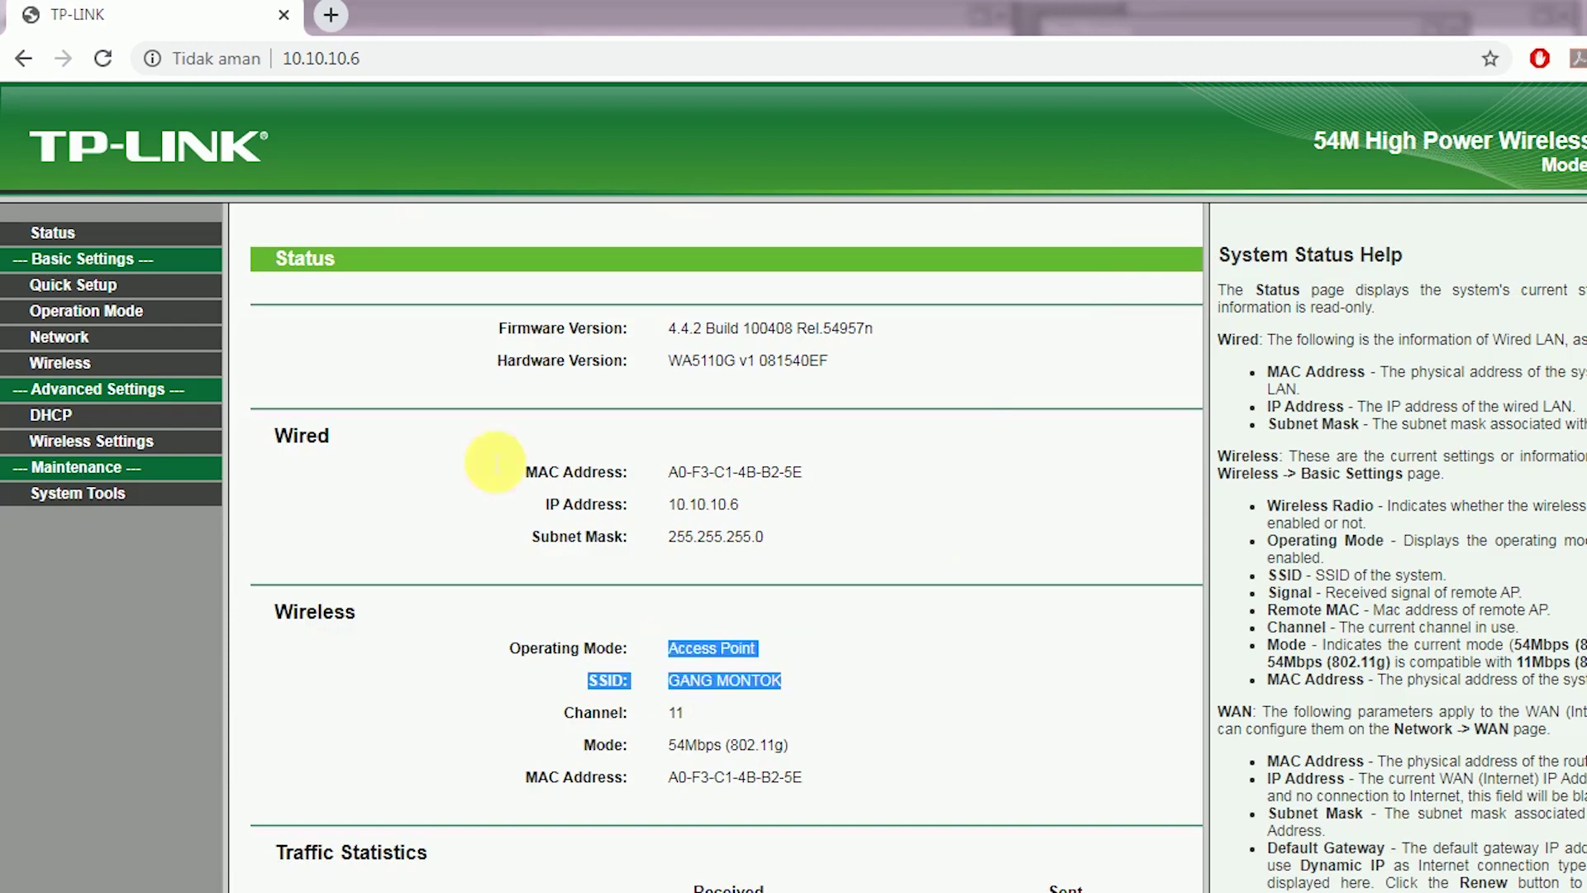
Review the Operation Mode, LAN Network and DHCP pages, where the DHCP server is disabled
left_click(103, 310)
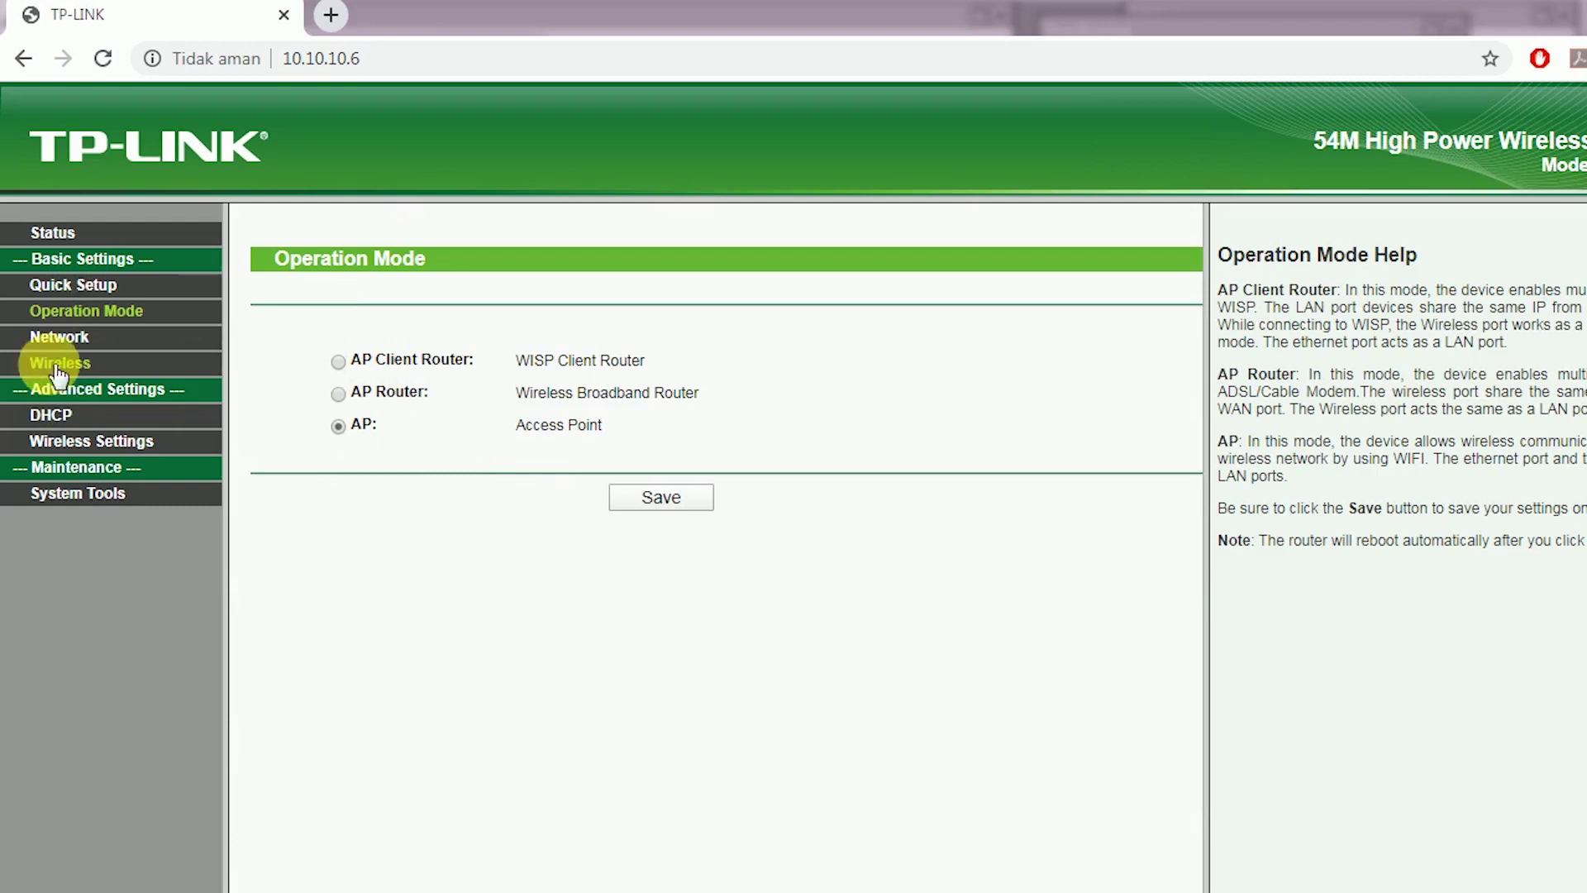
left_click(25, 338)
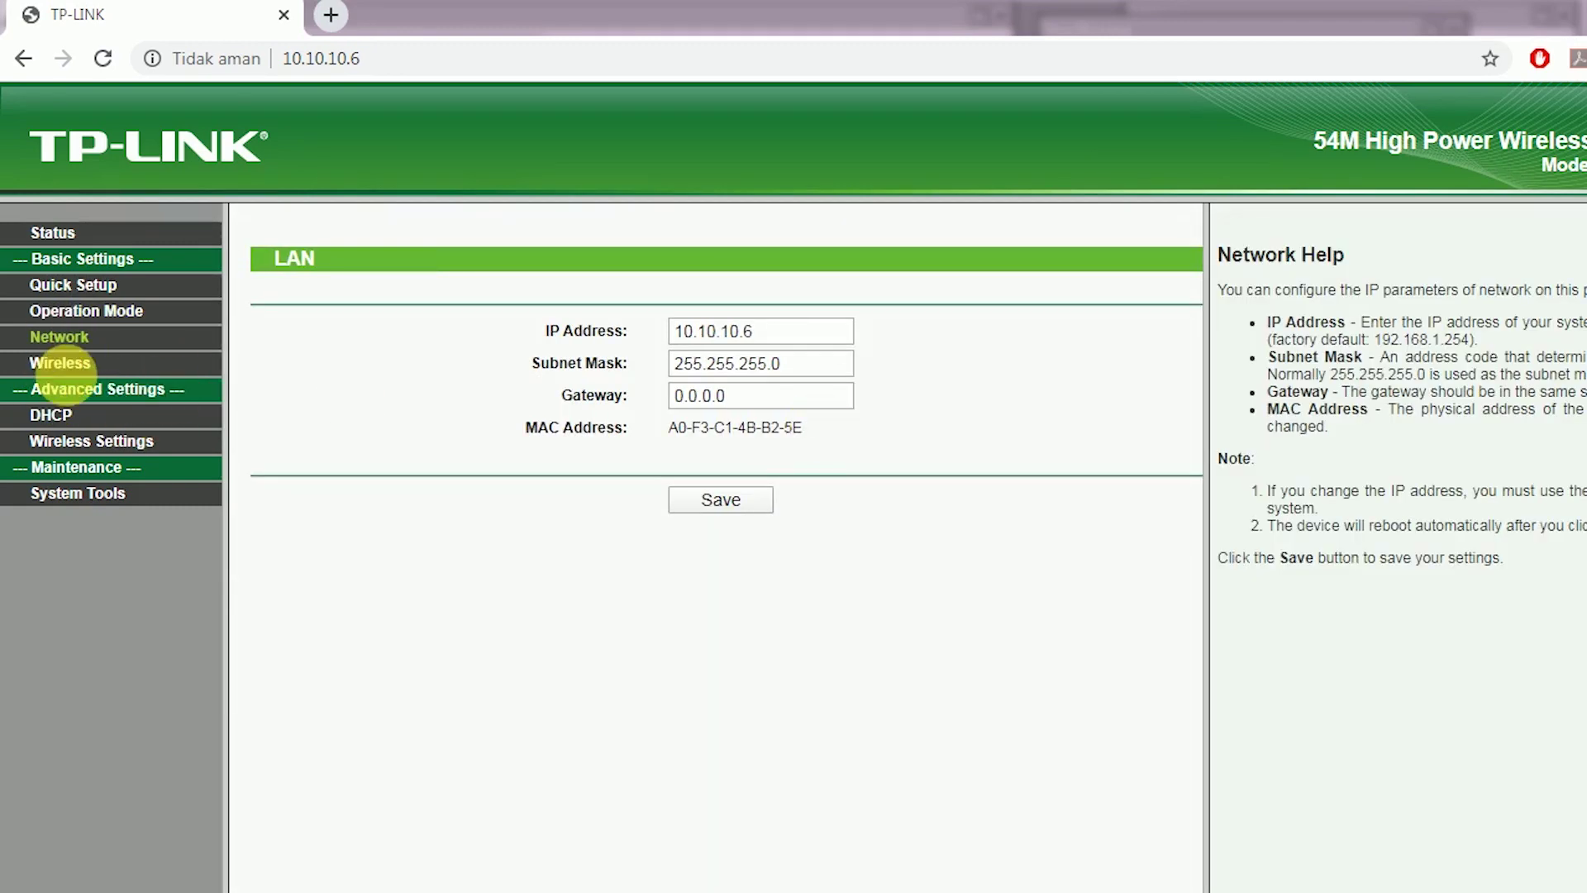
left_click(58, 416)
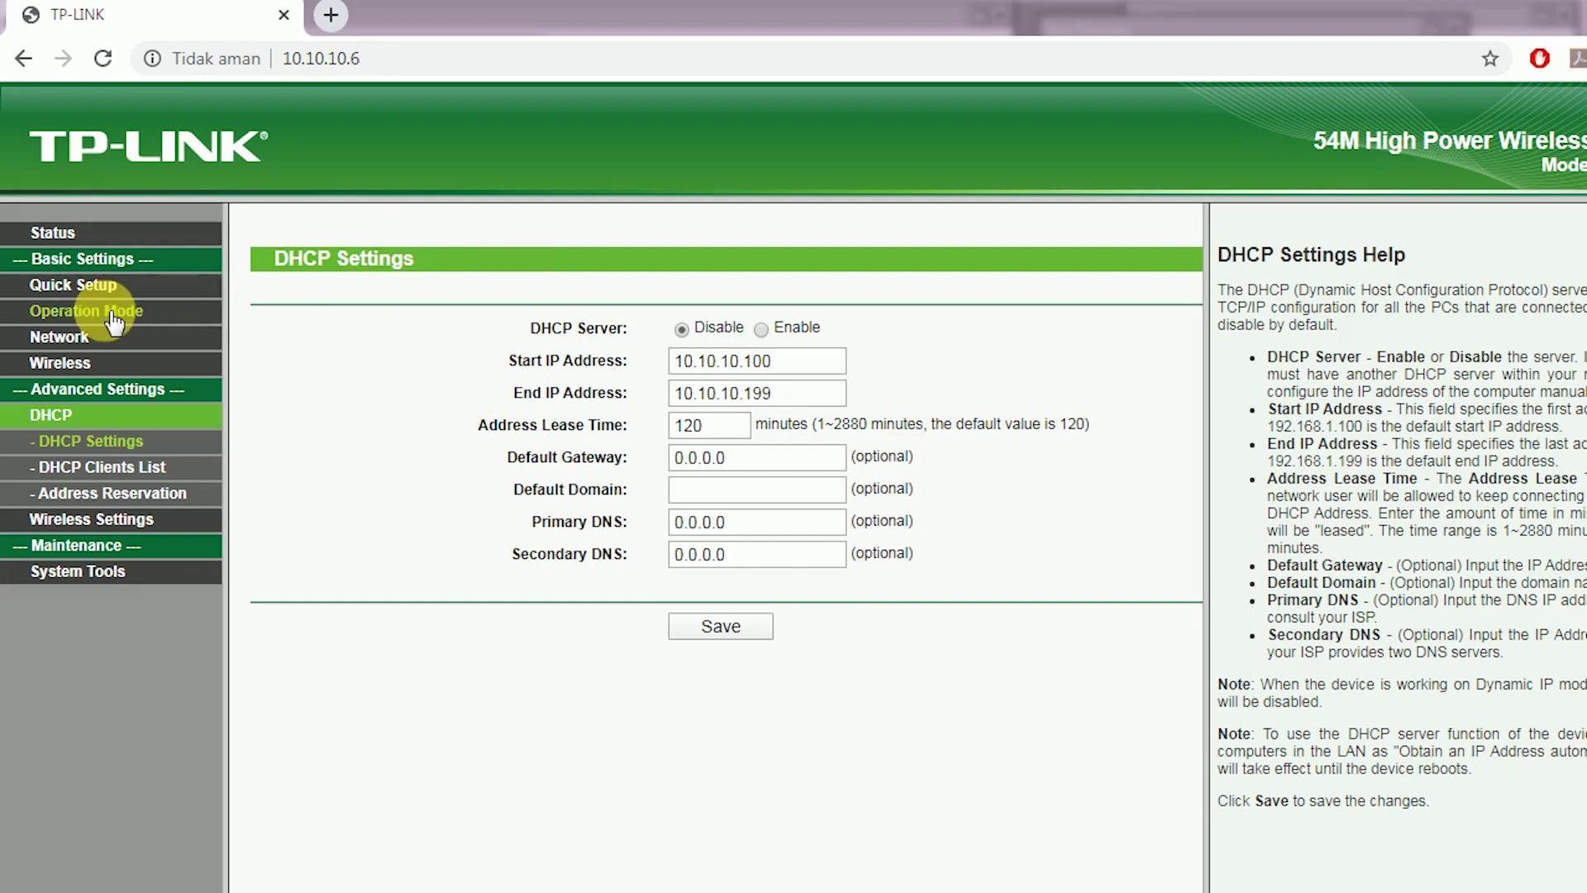
left_click(66, 336)
Reuse the device IP to load 10.10.10.7, which returns a gateway timeout
left_click_drag(822, 339, 571, 357)
left_click_drag(815, 337, 538, 343)
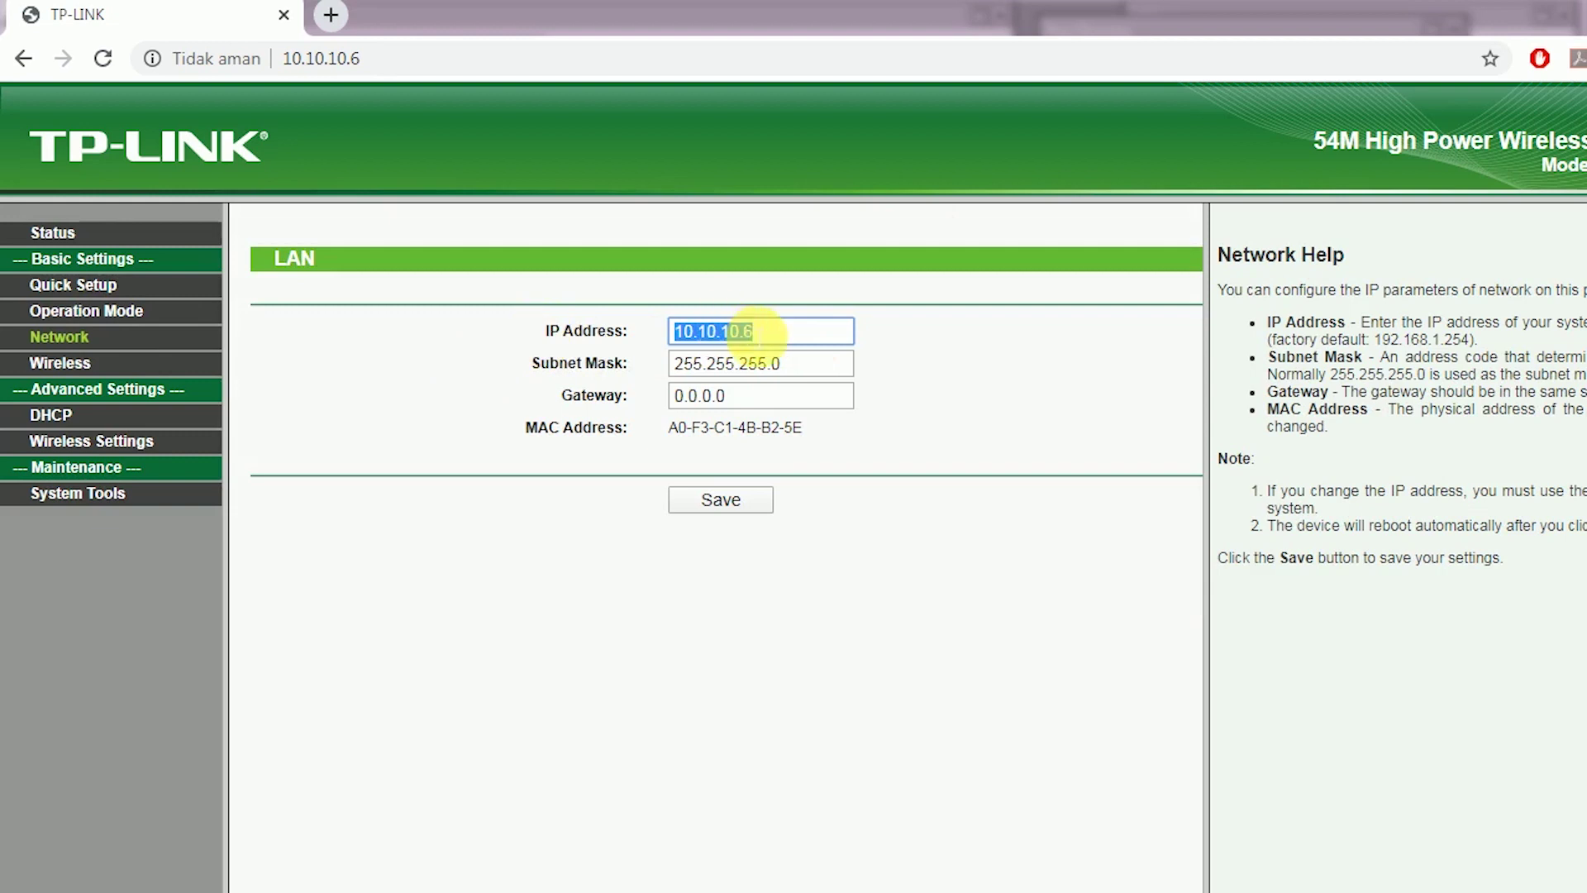
left_click_drag(822, 340, 363, 76)
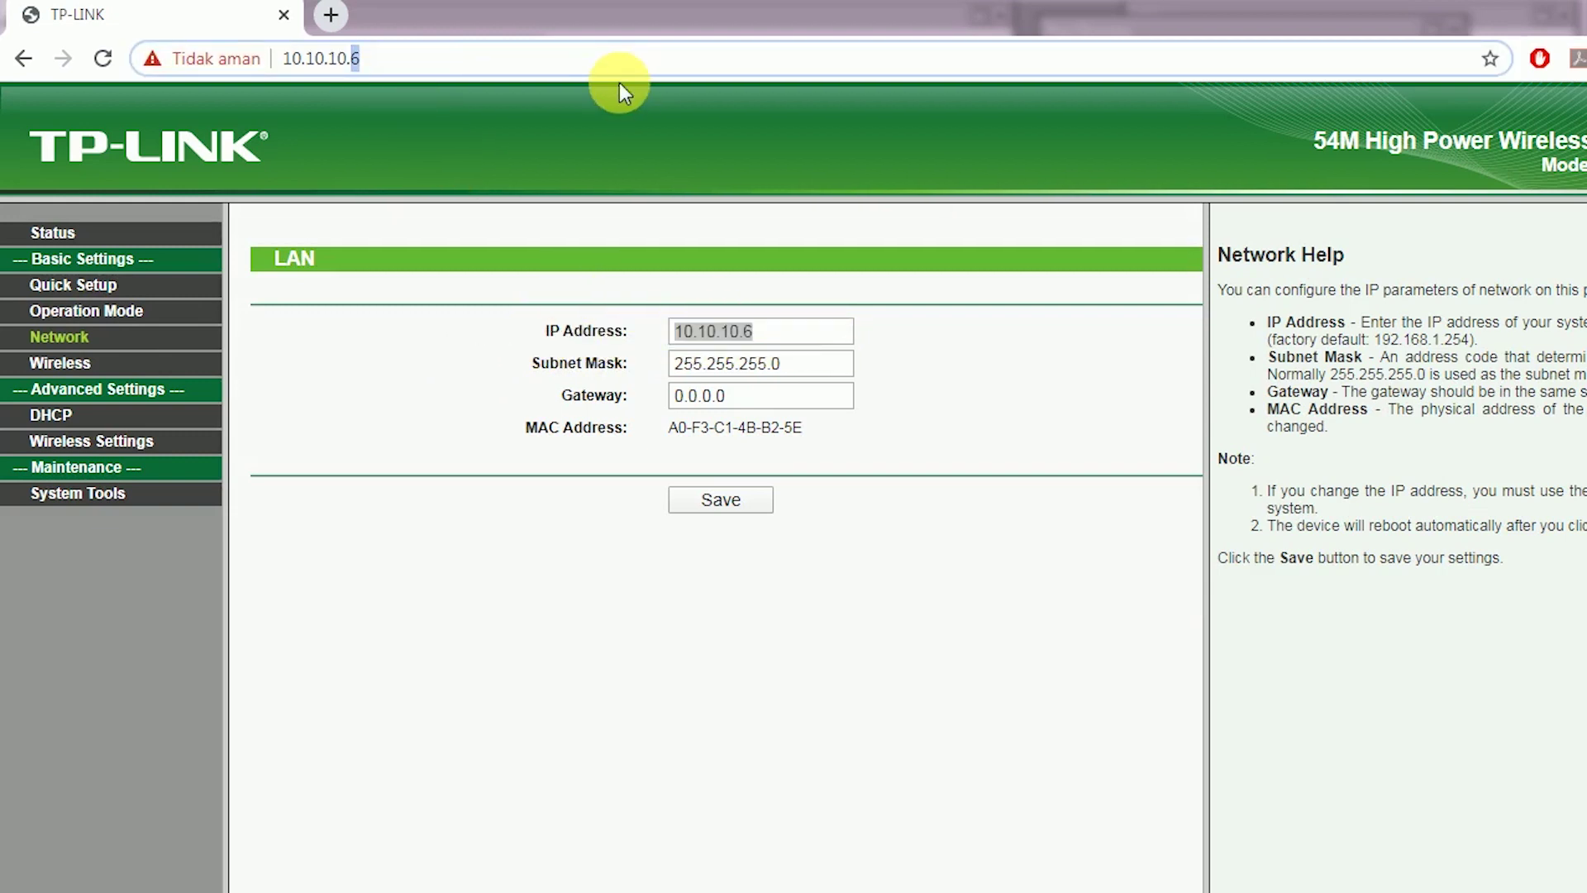
type("7")
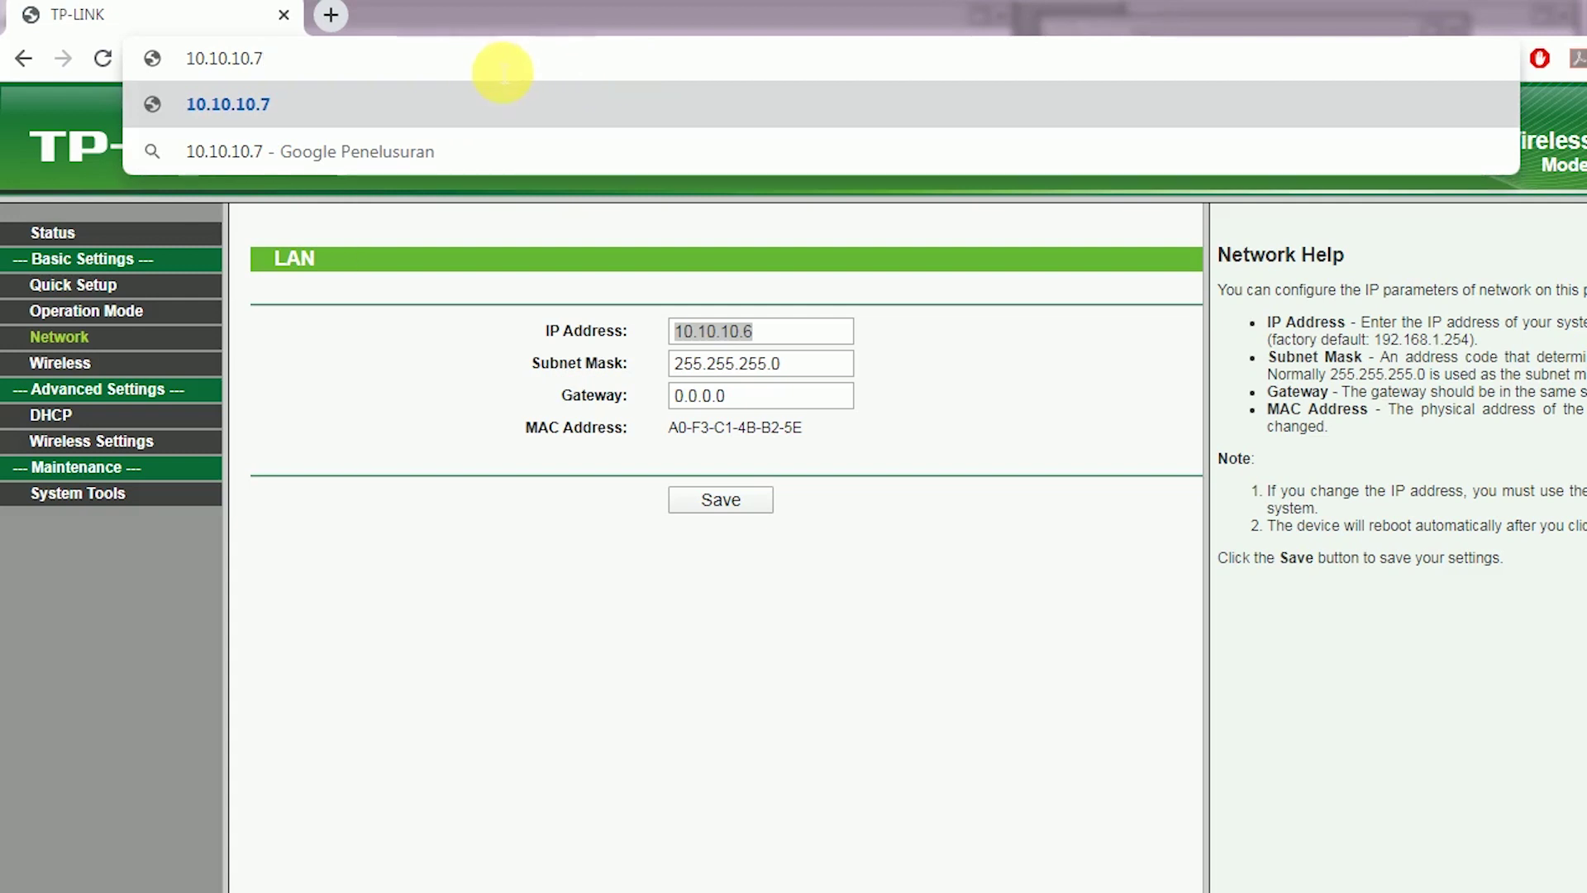
key("Return")
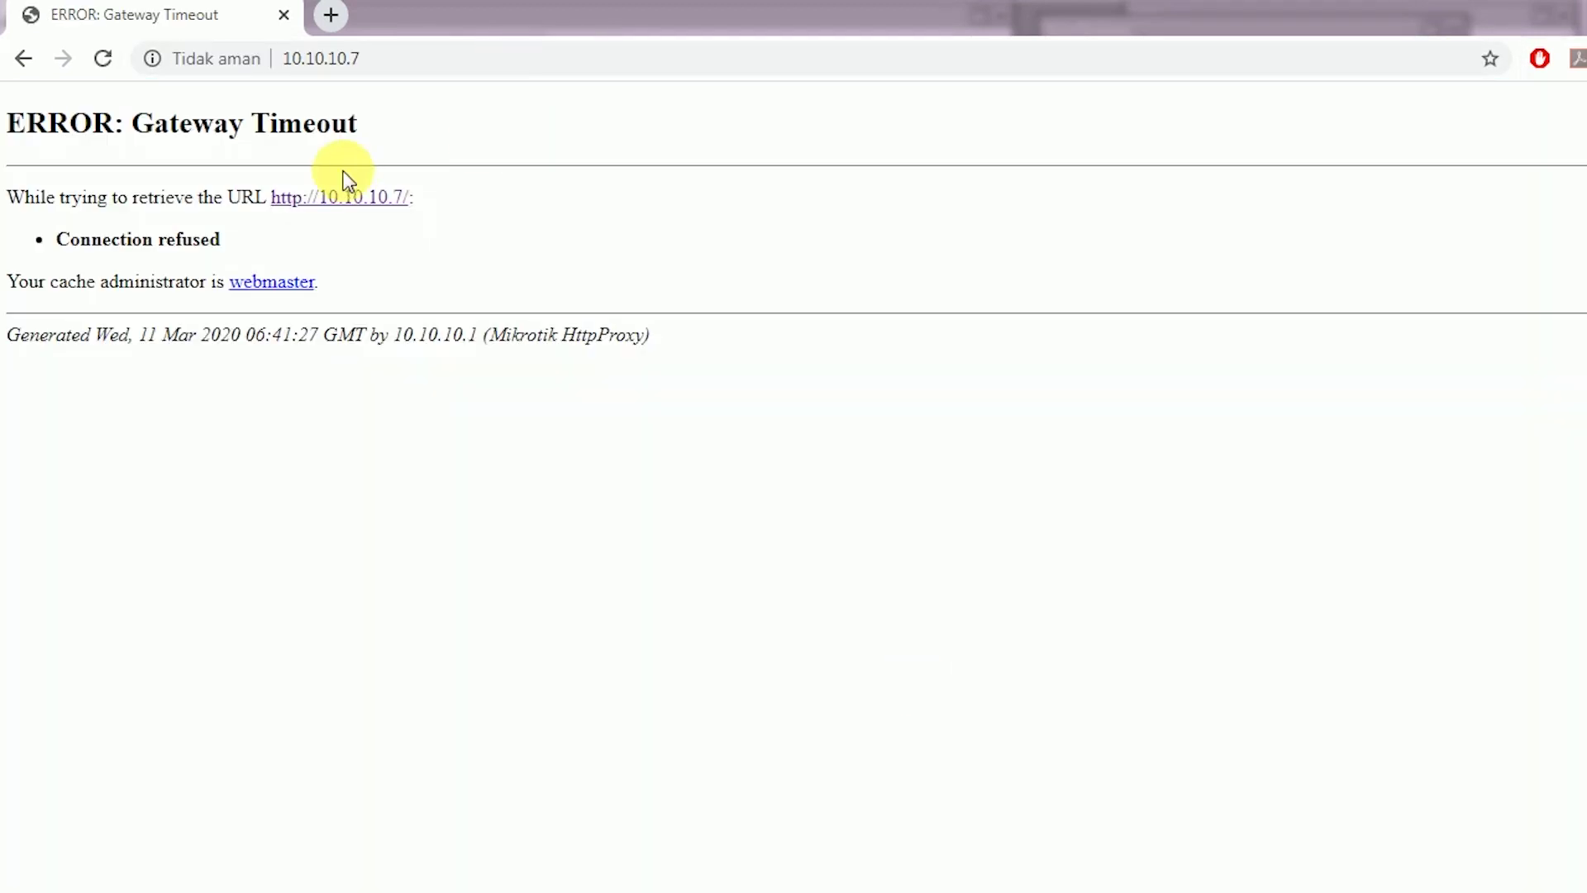
Confirm in Netwatch that 10.10.10.7 is up, then return to Chrome's 10.10.10.7 address
key("alt+Tab")
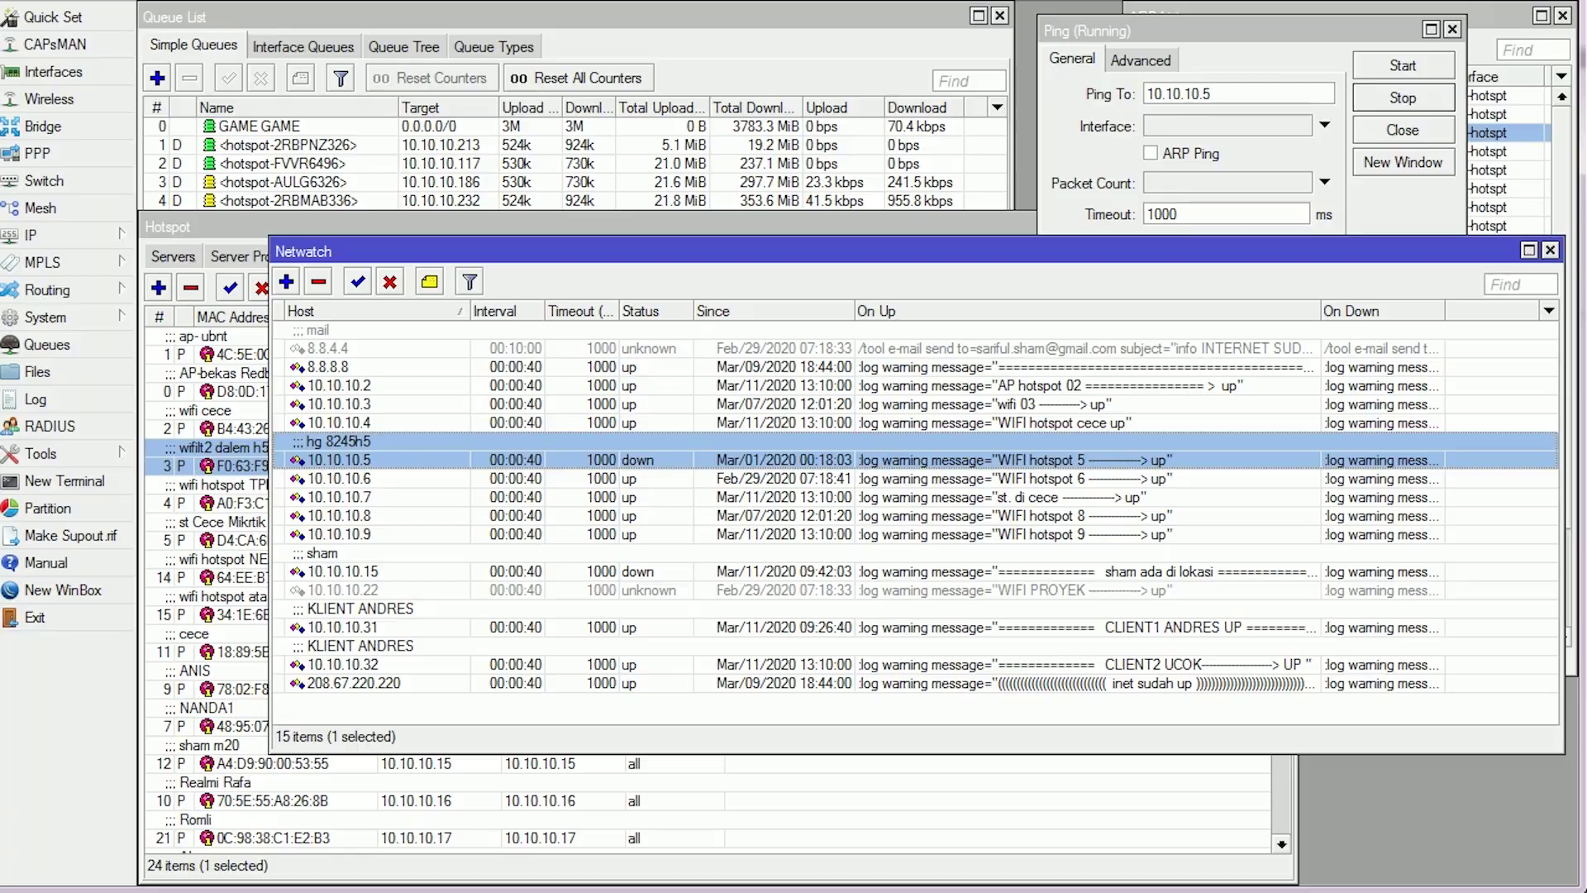
left_click(389, 497)
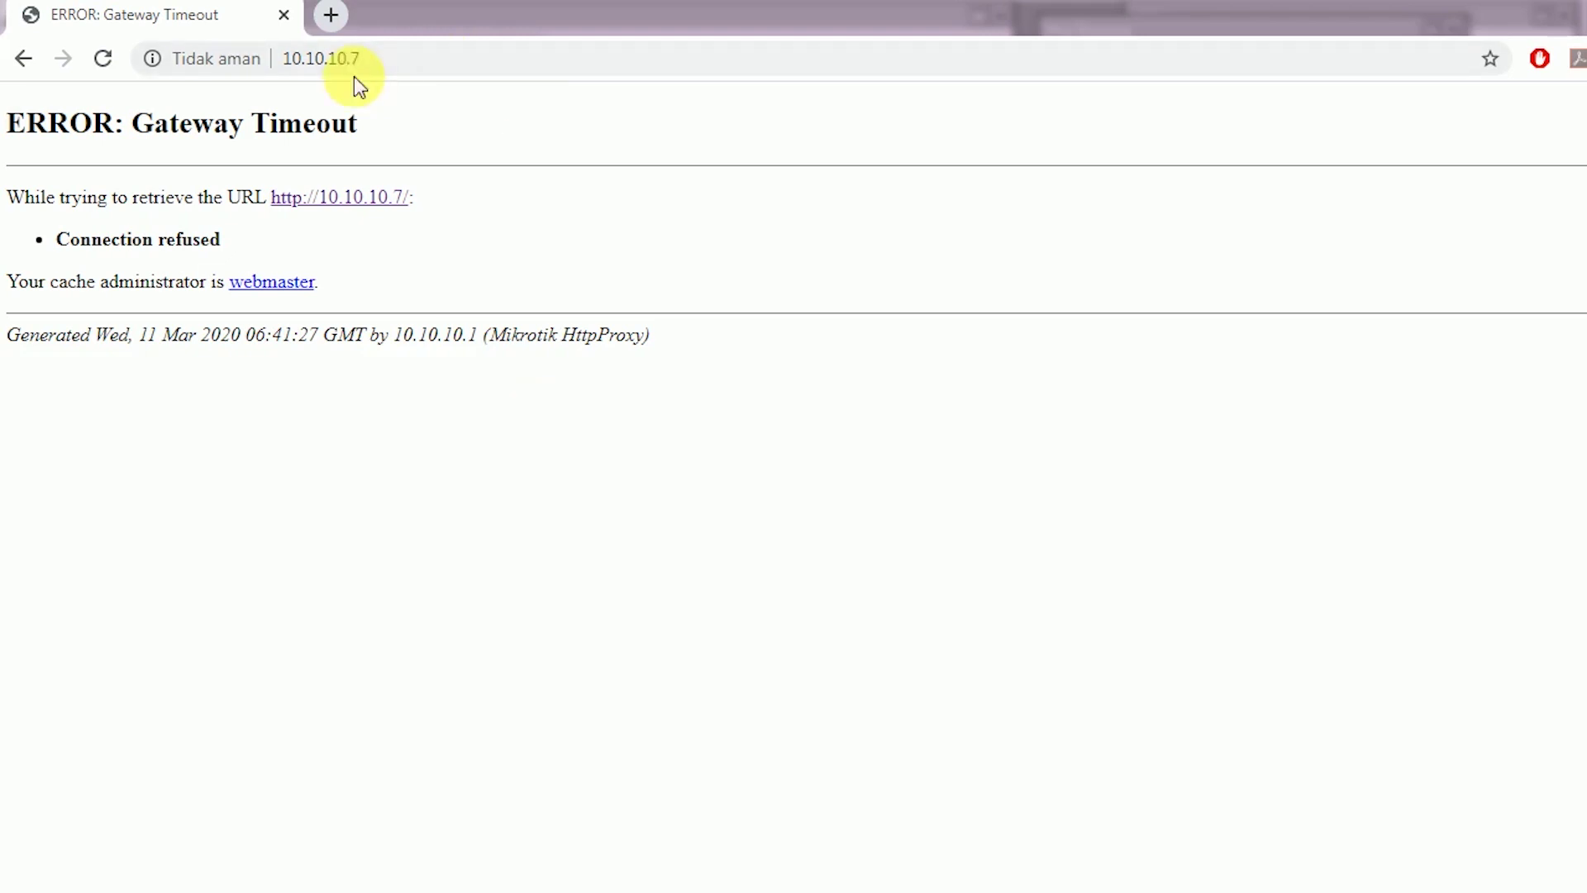
left_click(397, 67)
Load 10.10.10.7:81 to reach the RouterOS v6.37 WebFig login with admin prefilled
left_click(430, 68)
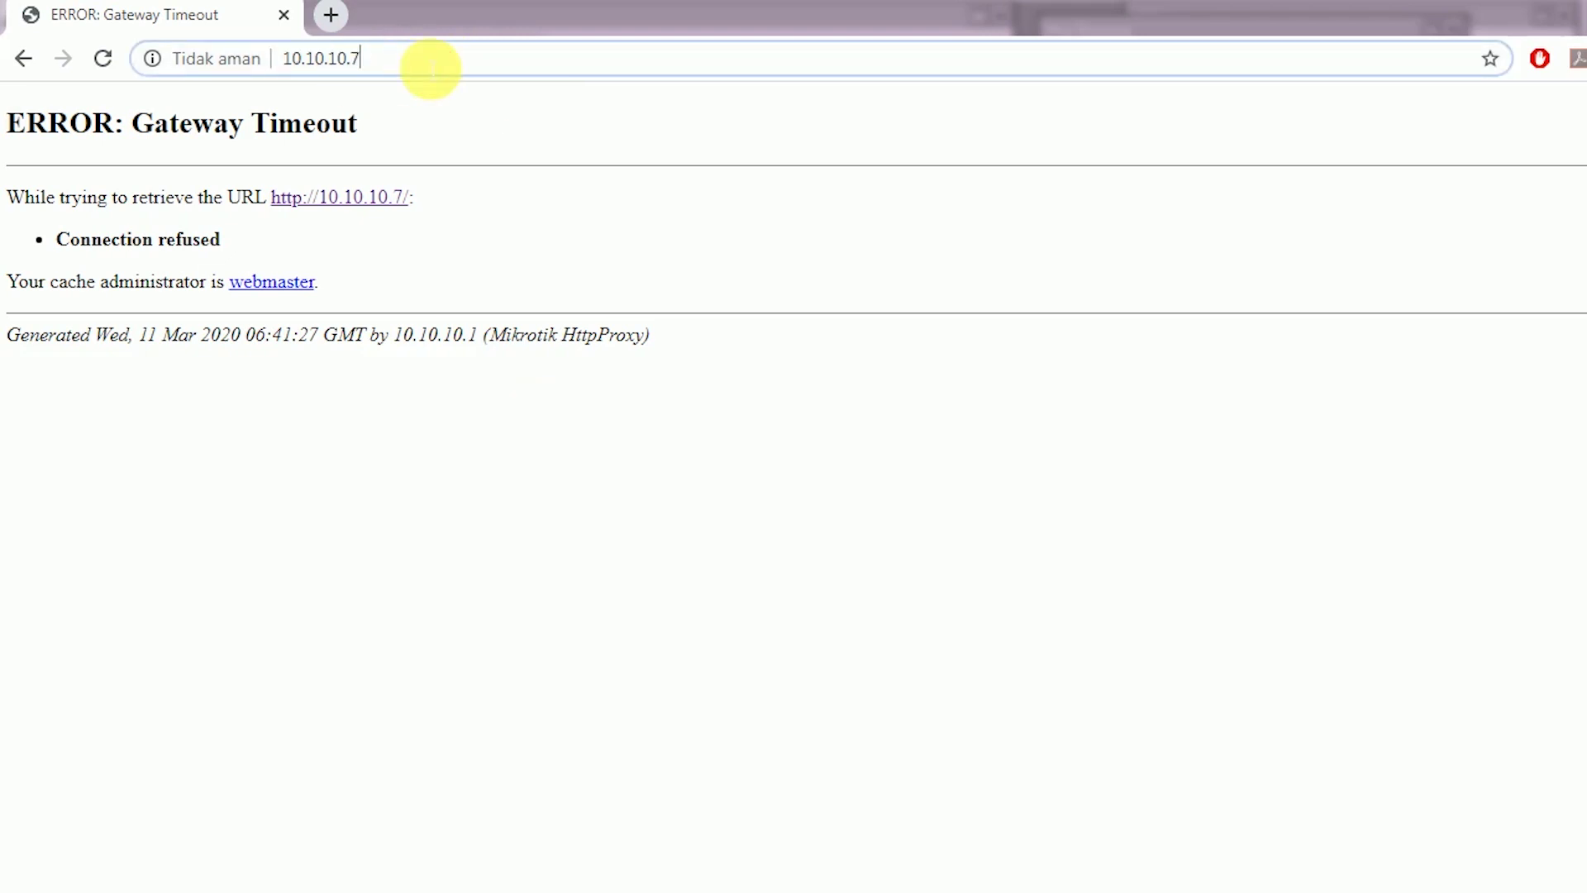
type(":")
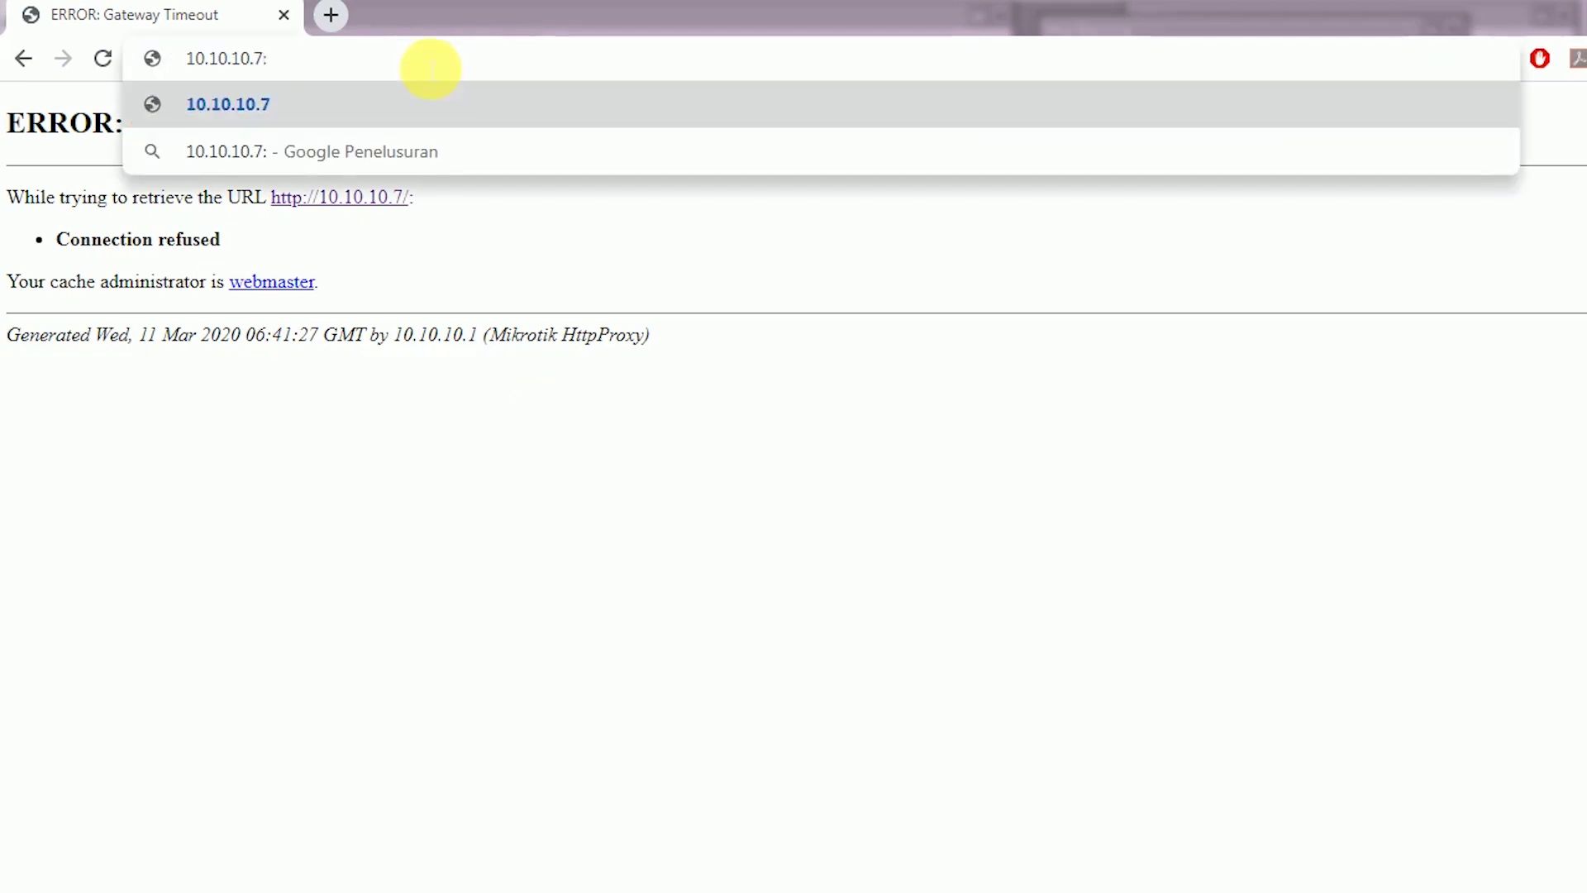
type("81")
key("Return")
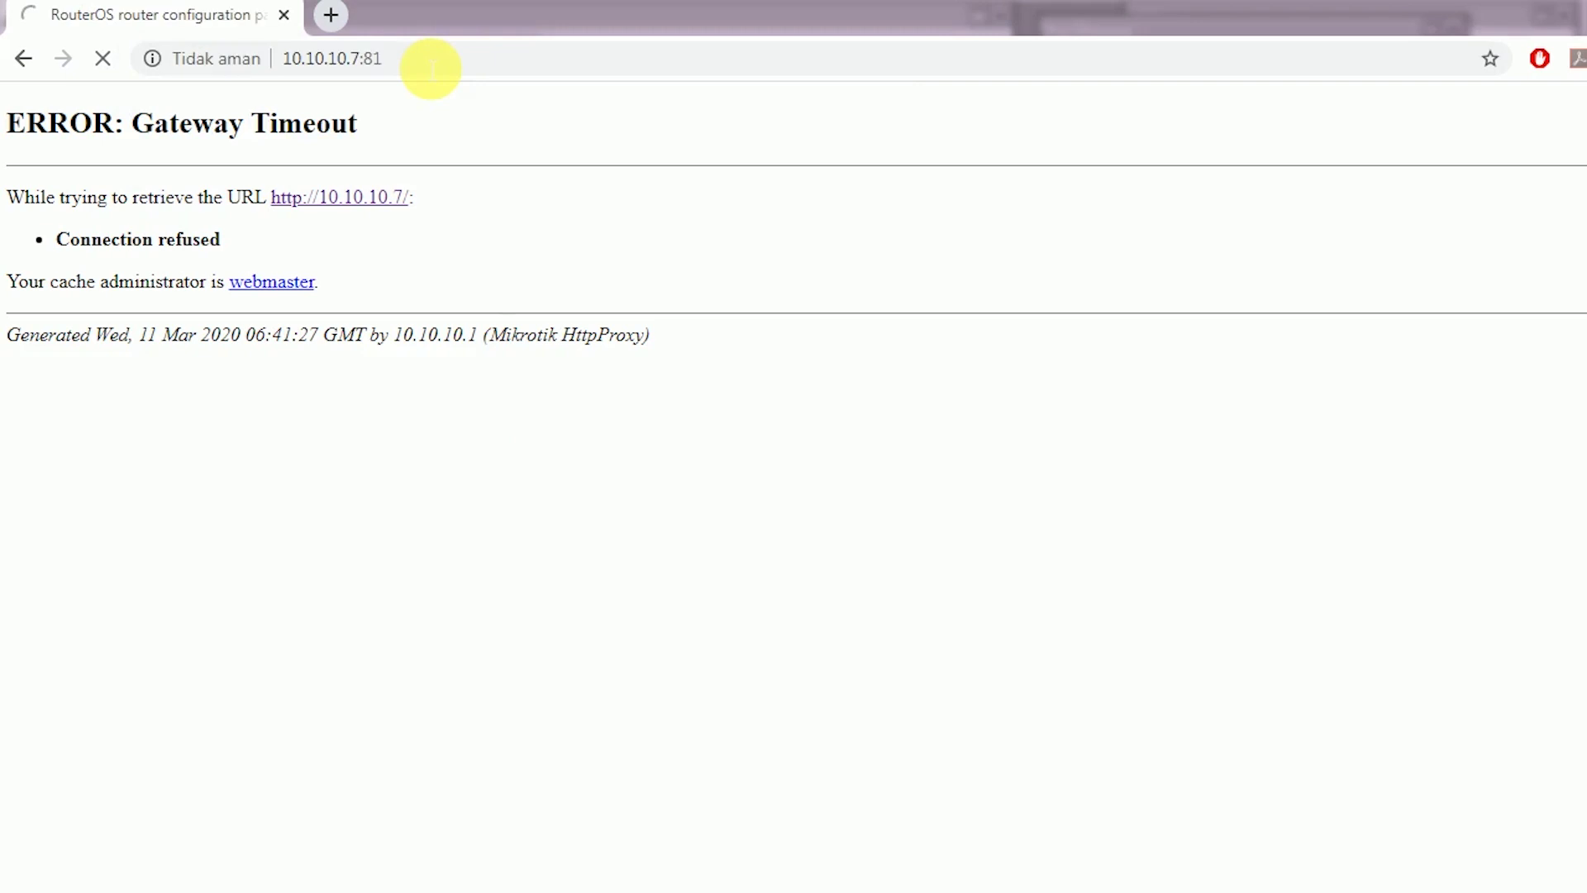
left_click_drag(532, 492, 116, 496)
left_click(601, 487)
left_click_drag(628, 487, 229, 491)
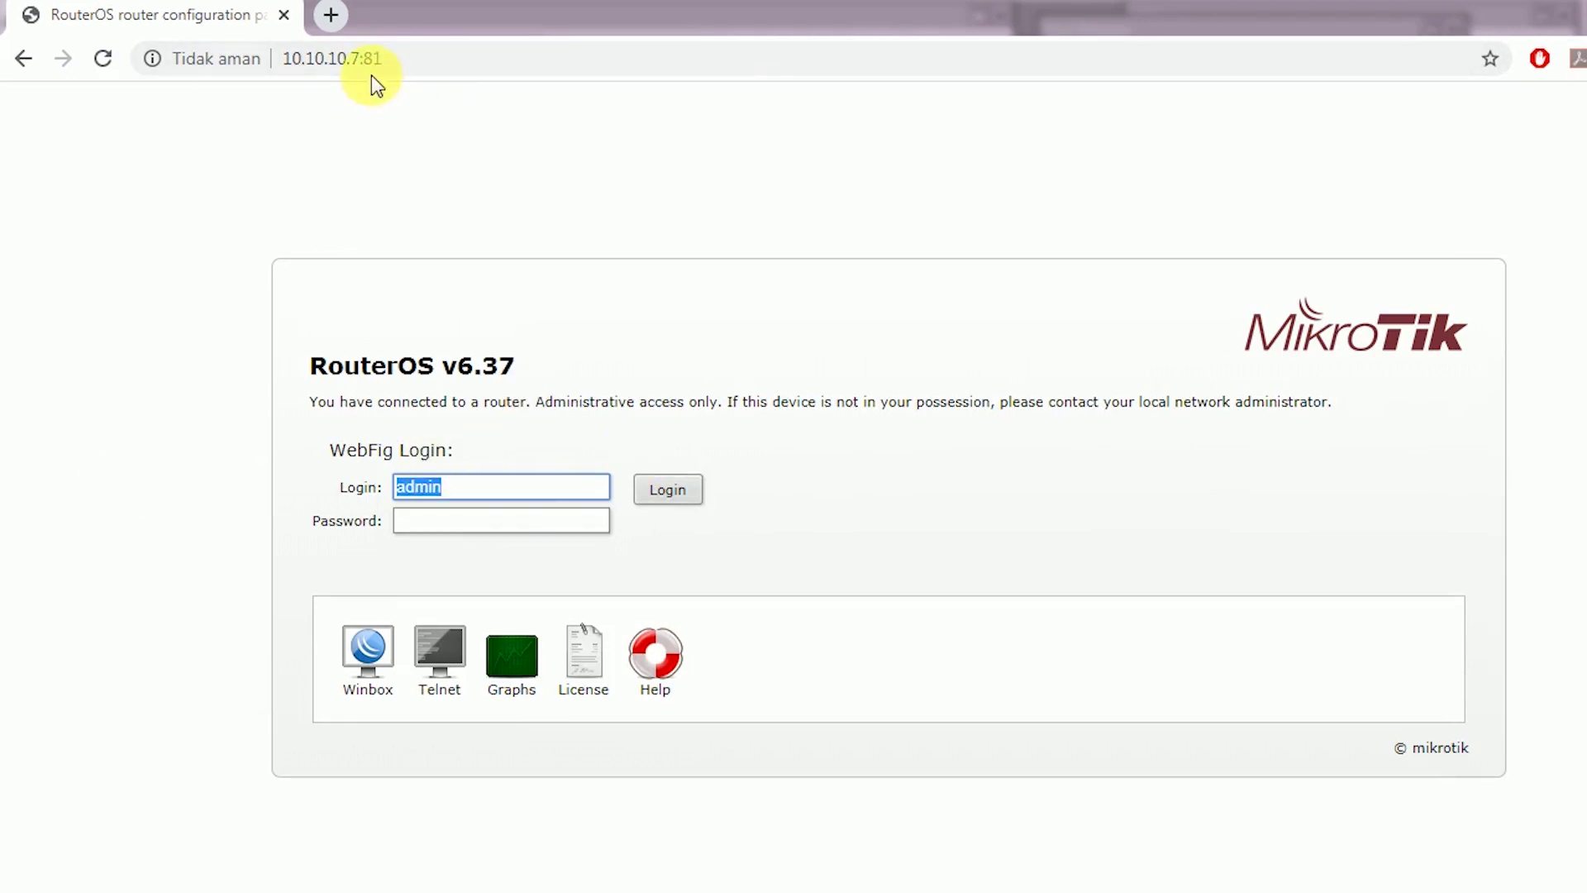
Change the address to 10.10.10.8 to get its sign-in prompt
left_click_drag(354, 59, 599, 74)
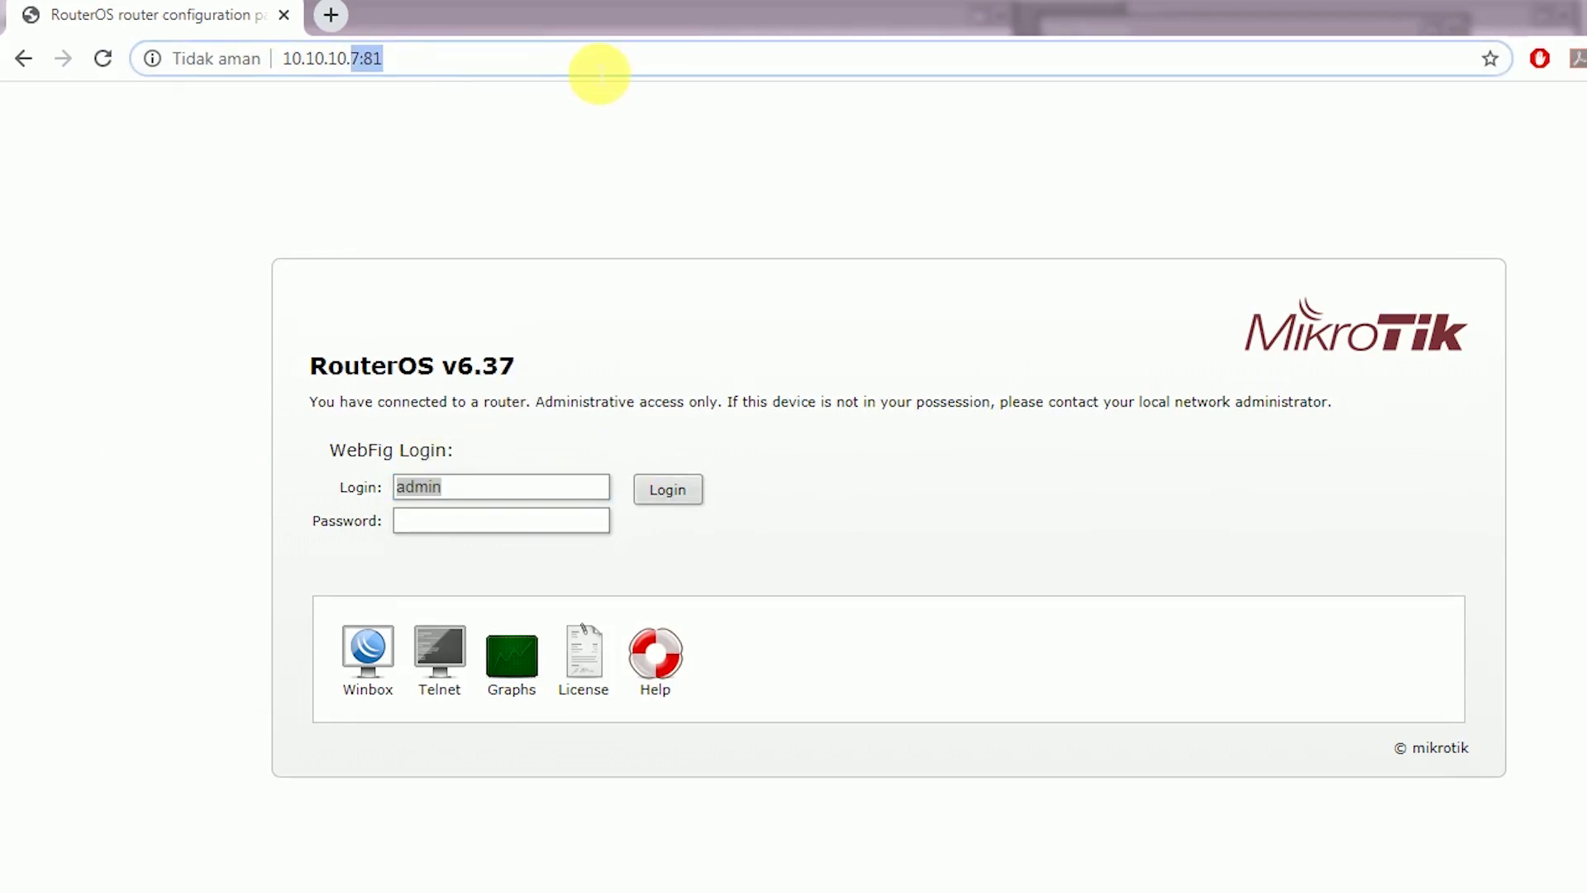
type("8")
key("Return")
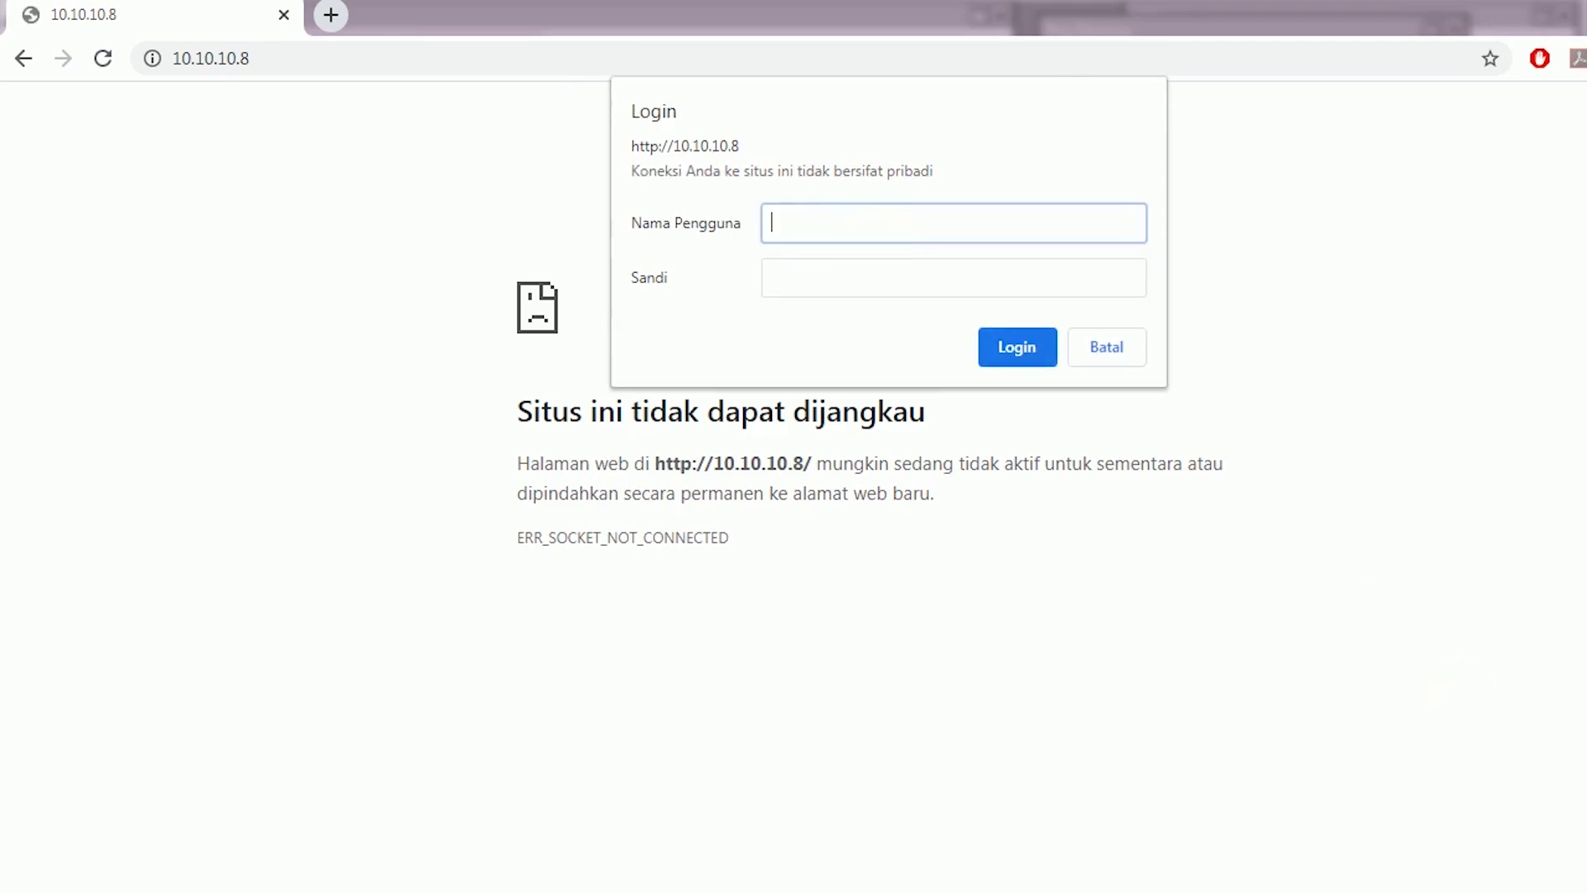
In Netwatch, check the 10.10.10.8 and 10.10.10.5 entries
key("alt+Tab")
left_click(387, 515)
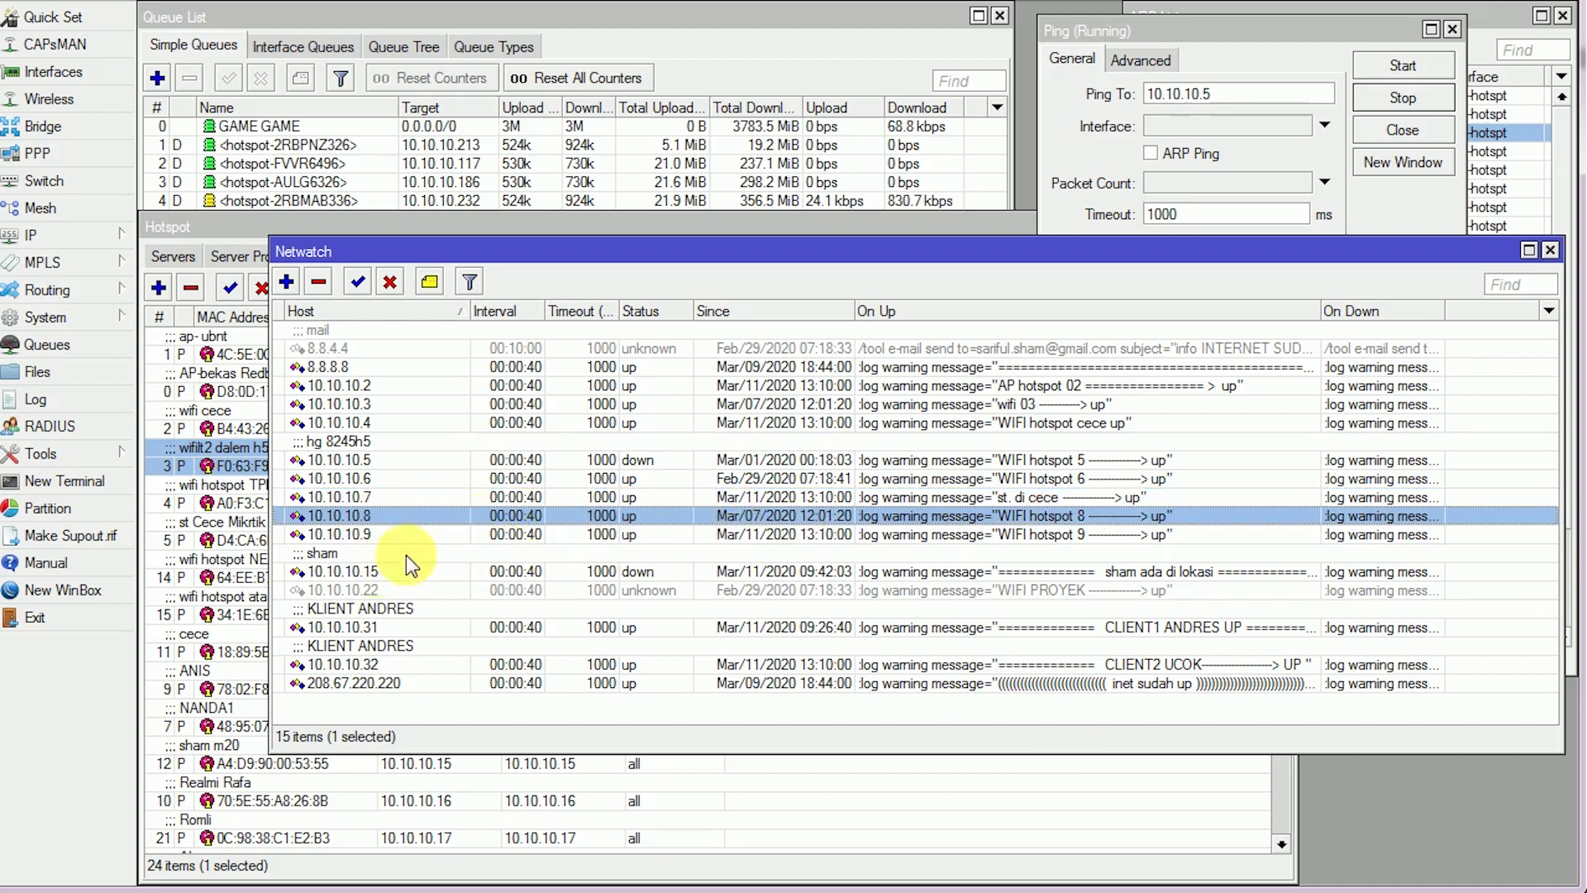
left_click(622, 463)
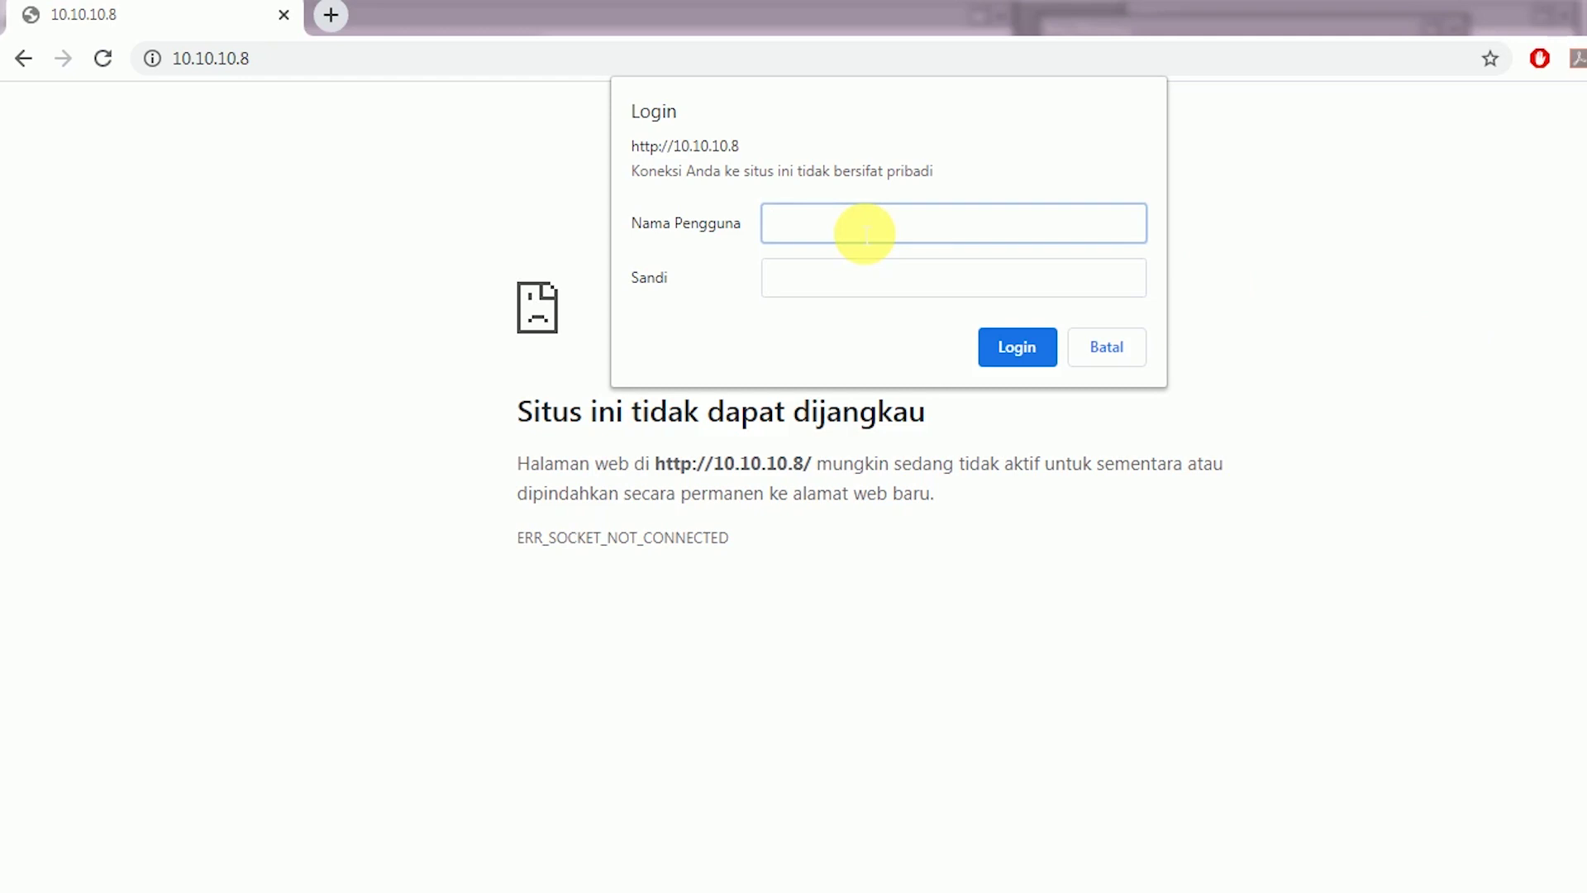
Sign in to 10.10.10.8 with the admin credentials, declining password saving, and retry the login
type("n")
key("Tab")
type("a")
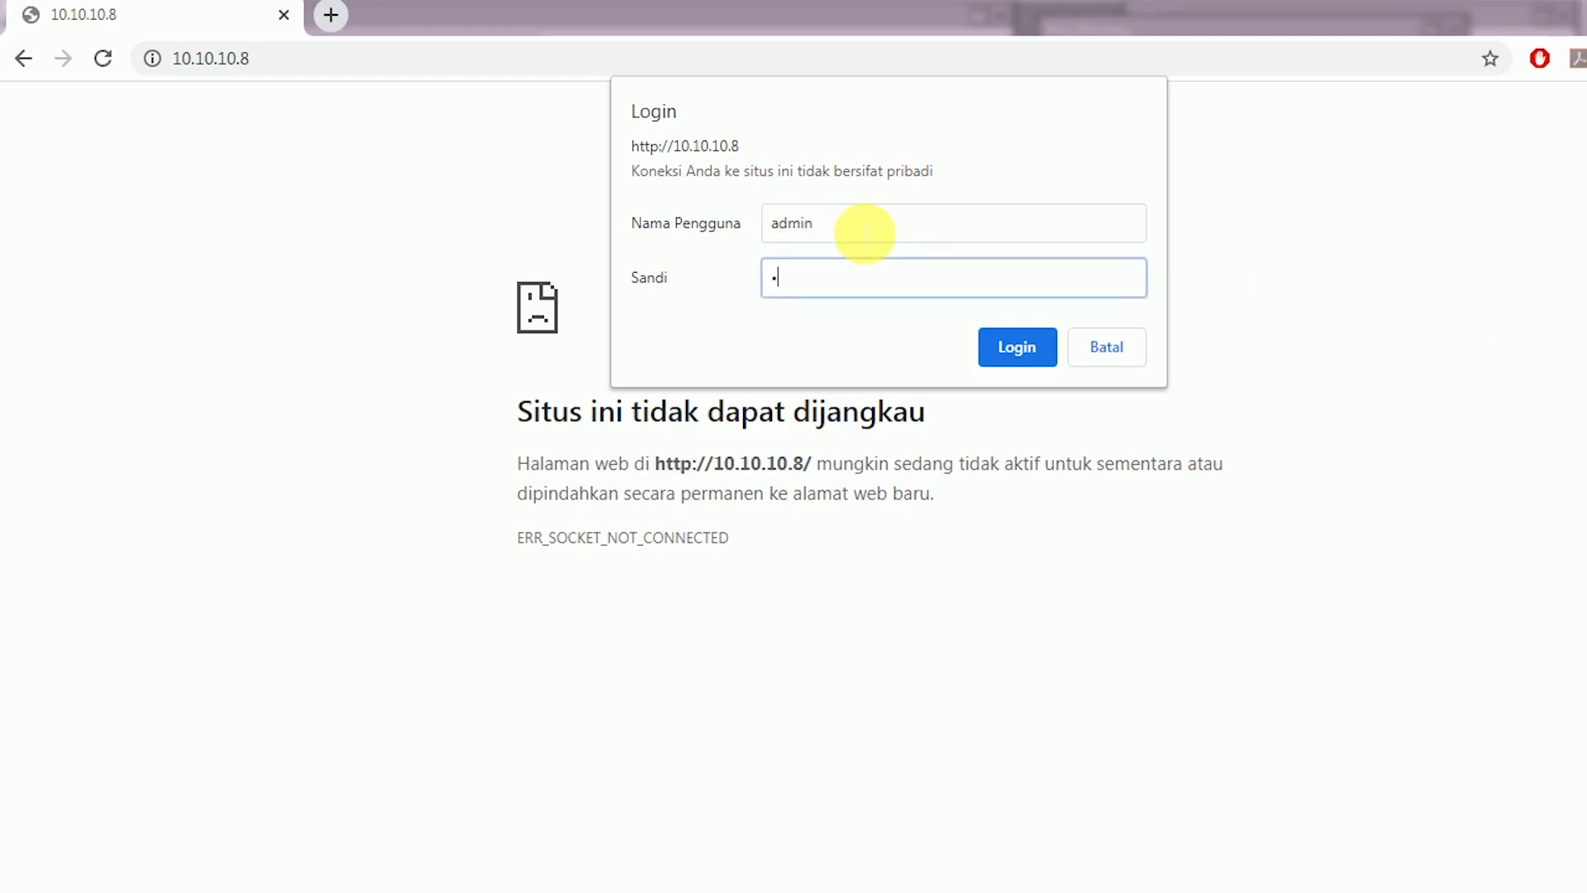
type("dmin")
key("Return")
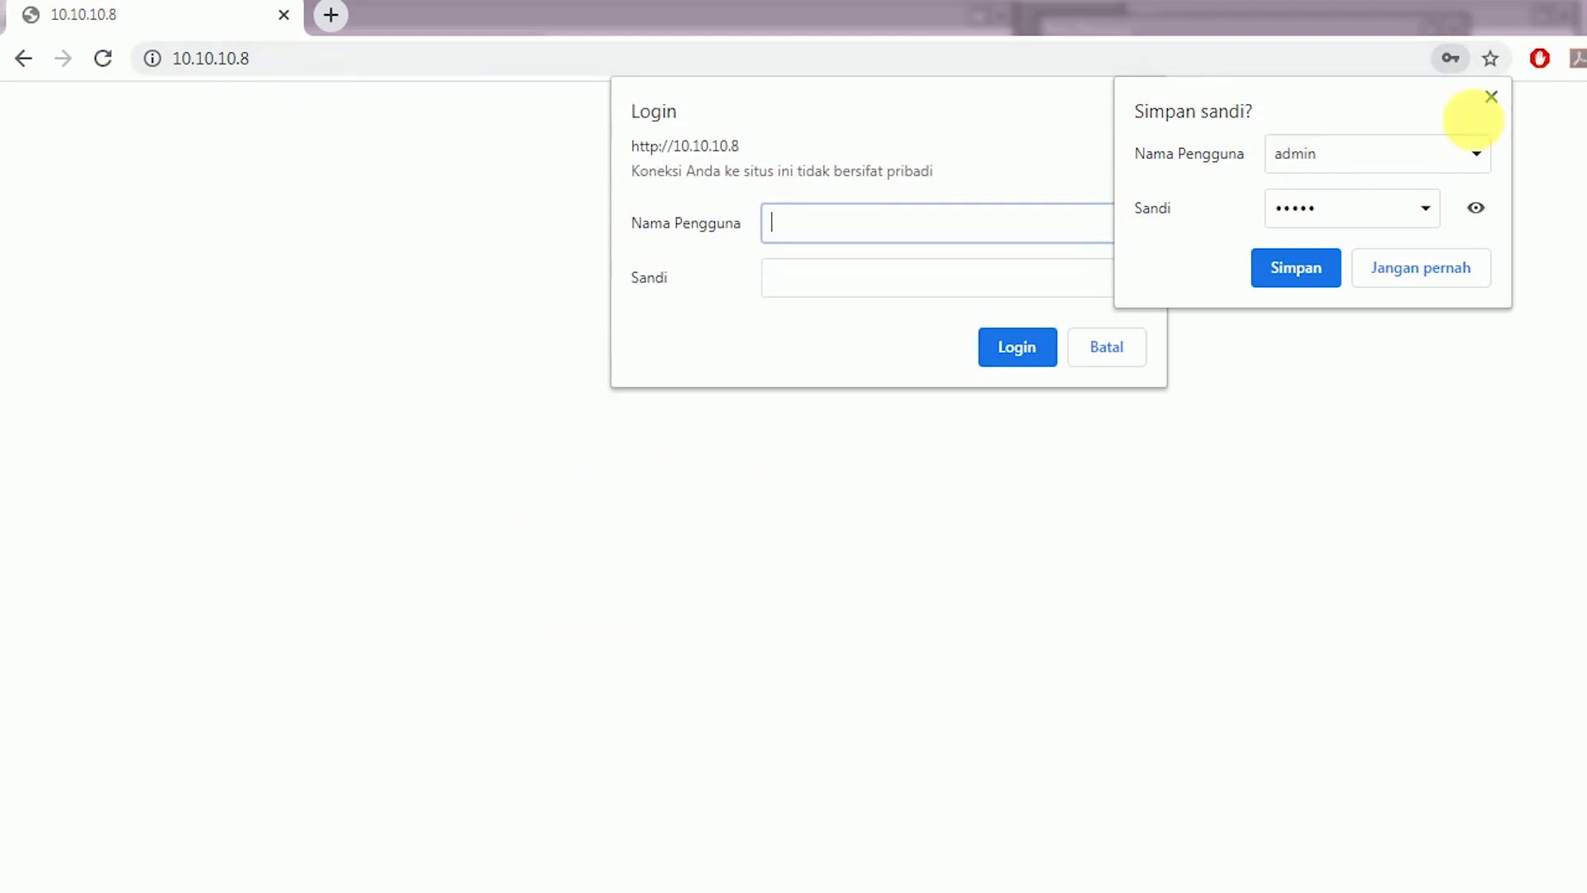
left_click(1496, 98)
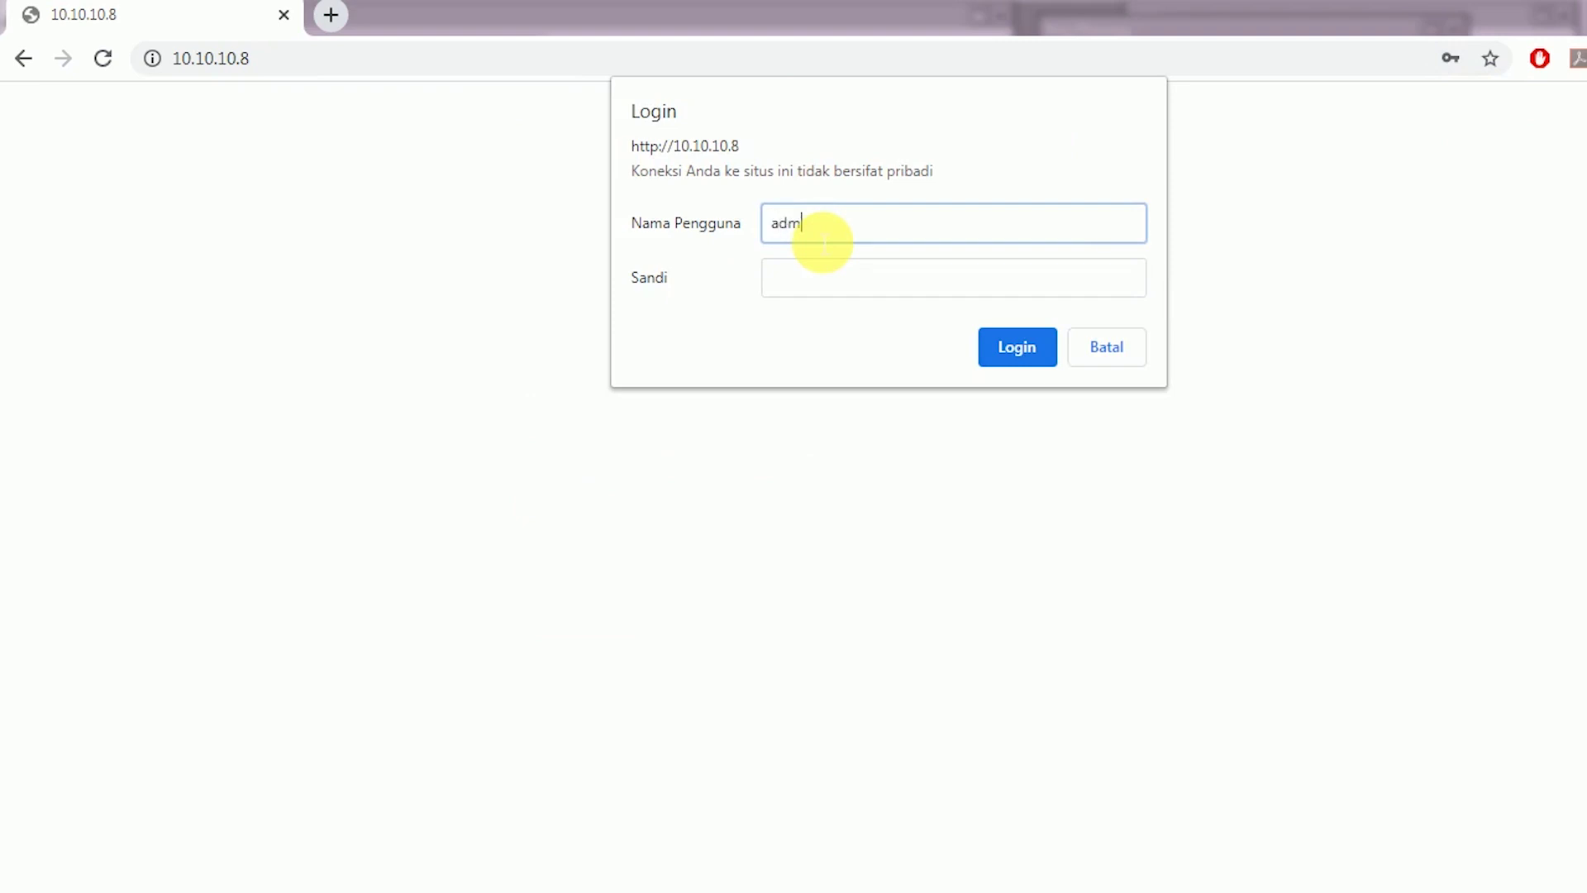
key("Tab")
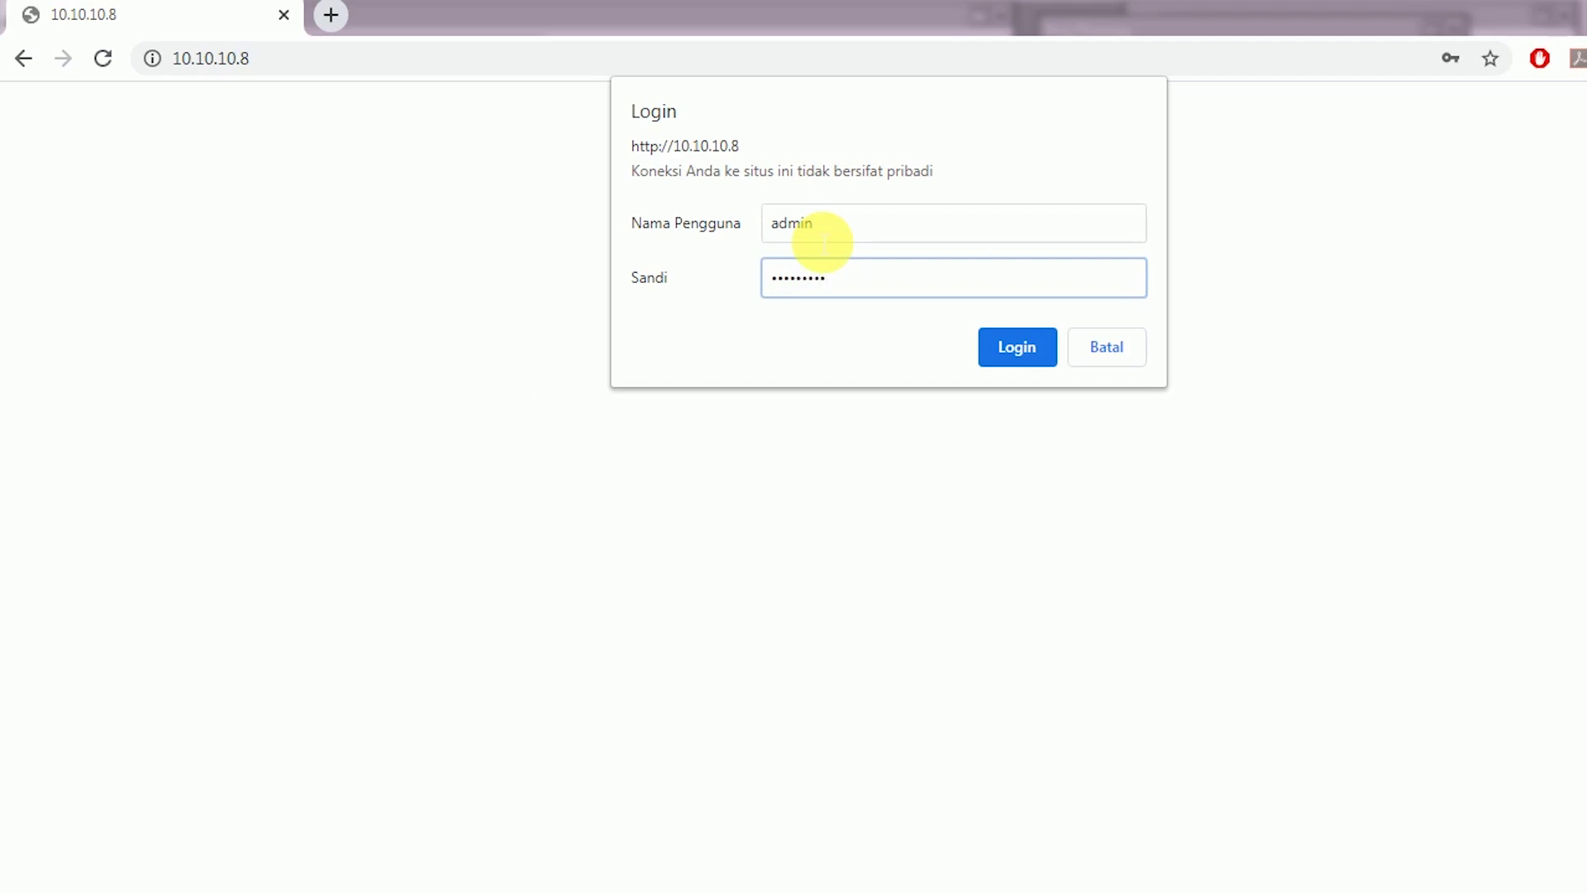
key("Return")
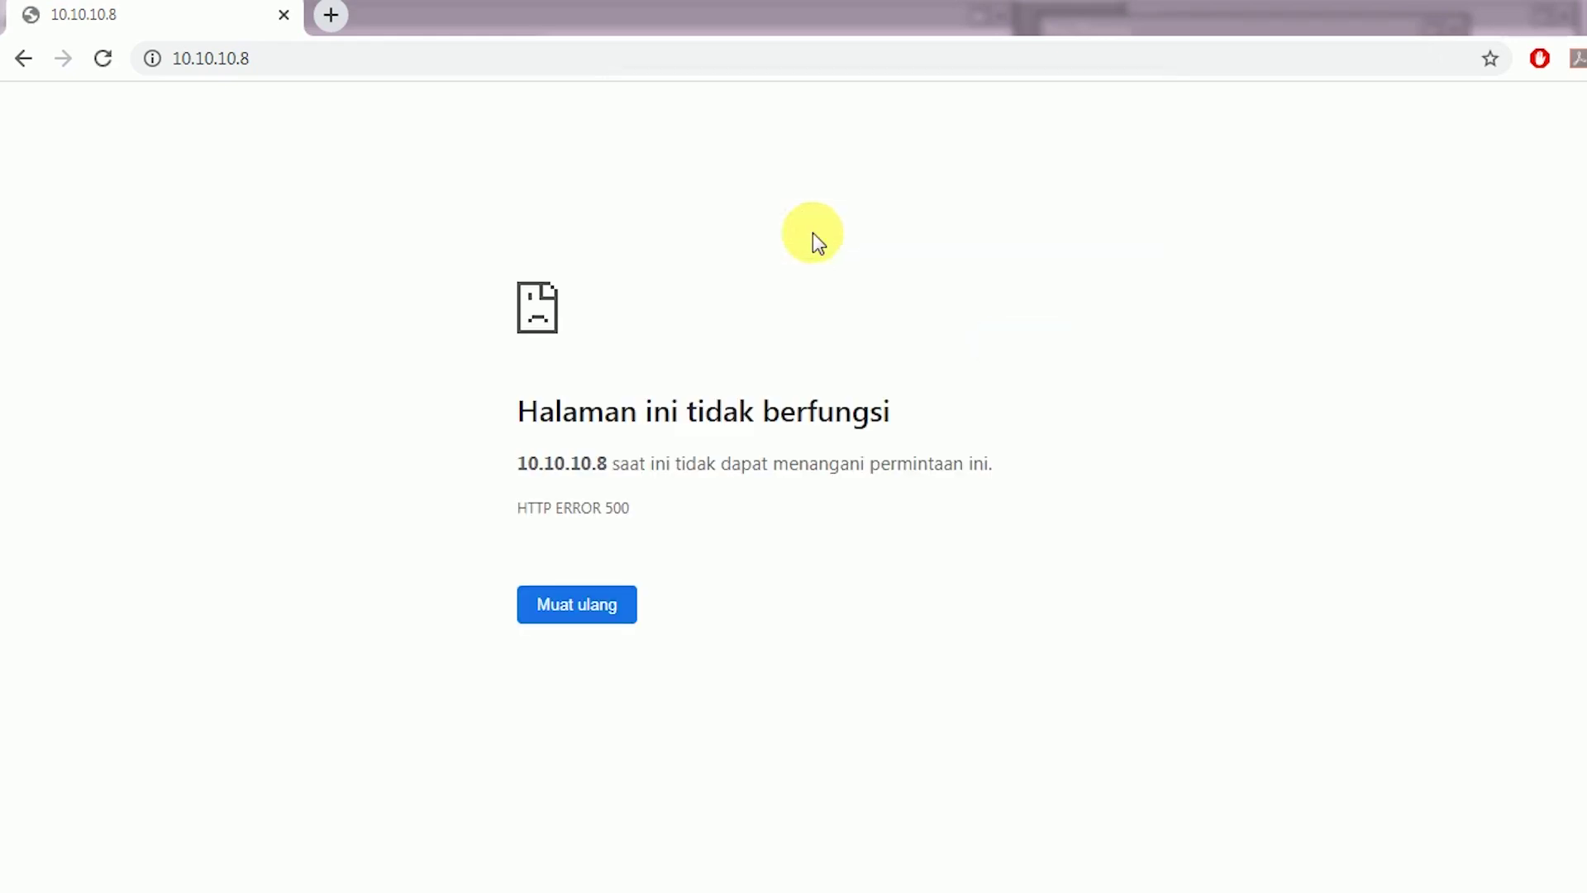
Reload 10.10.10.8 after the HTTP ERROR 500 and resubmit credentials until it logs in
left_click(345, 68)
key("Return")
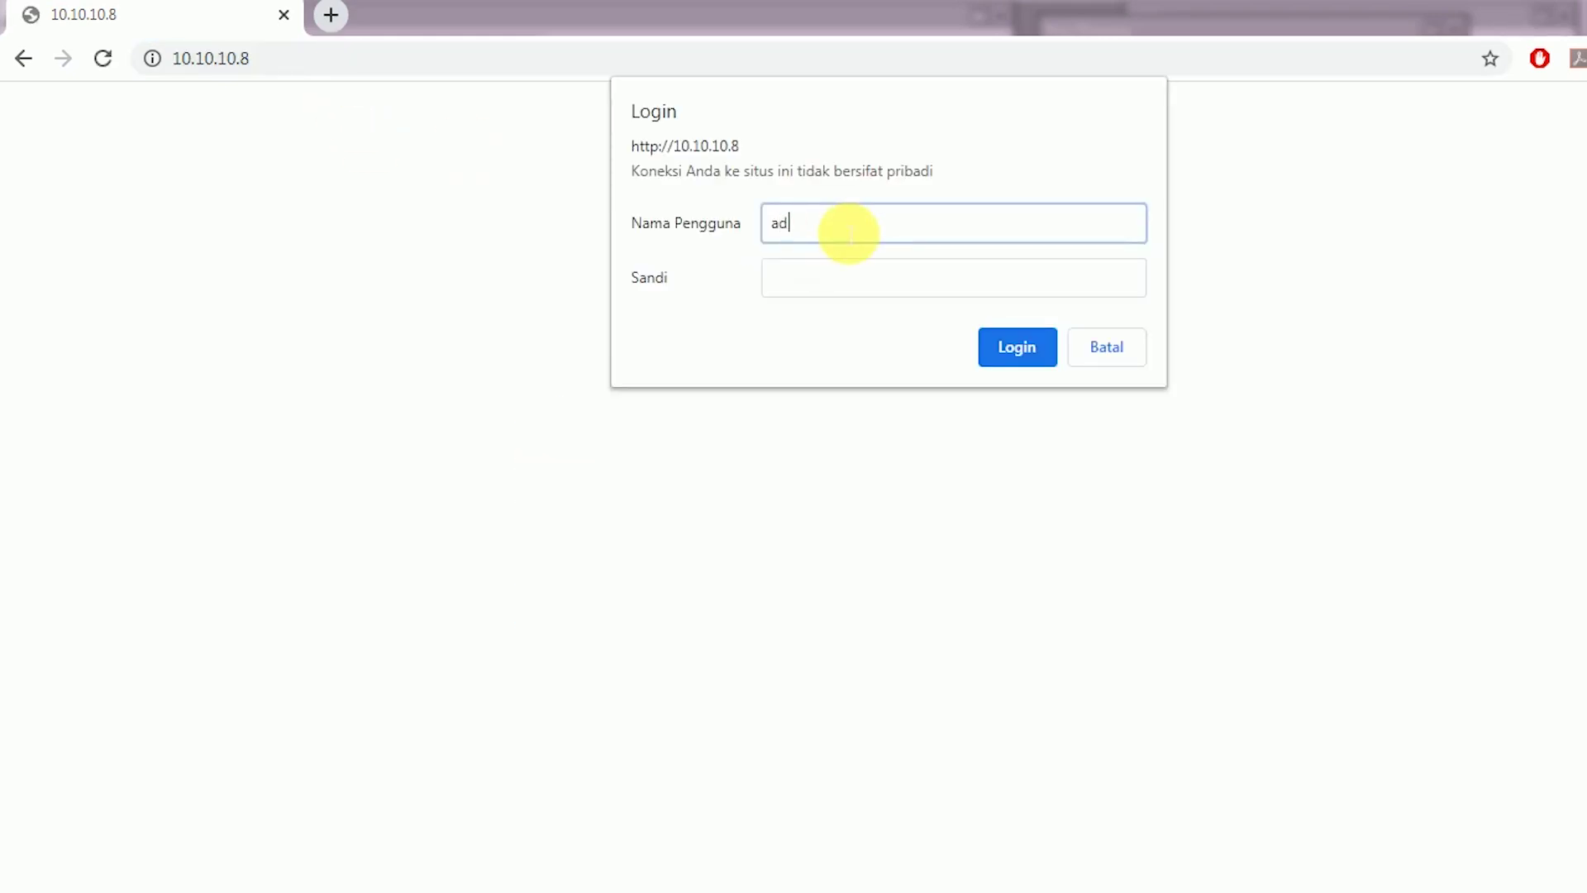
key("Tab")
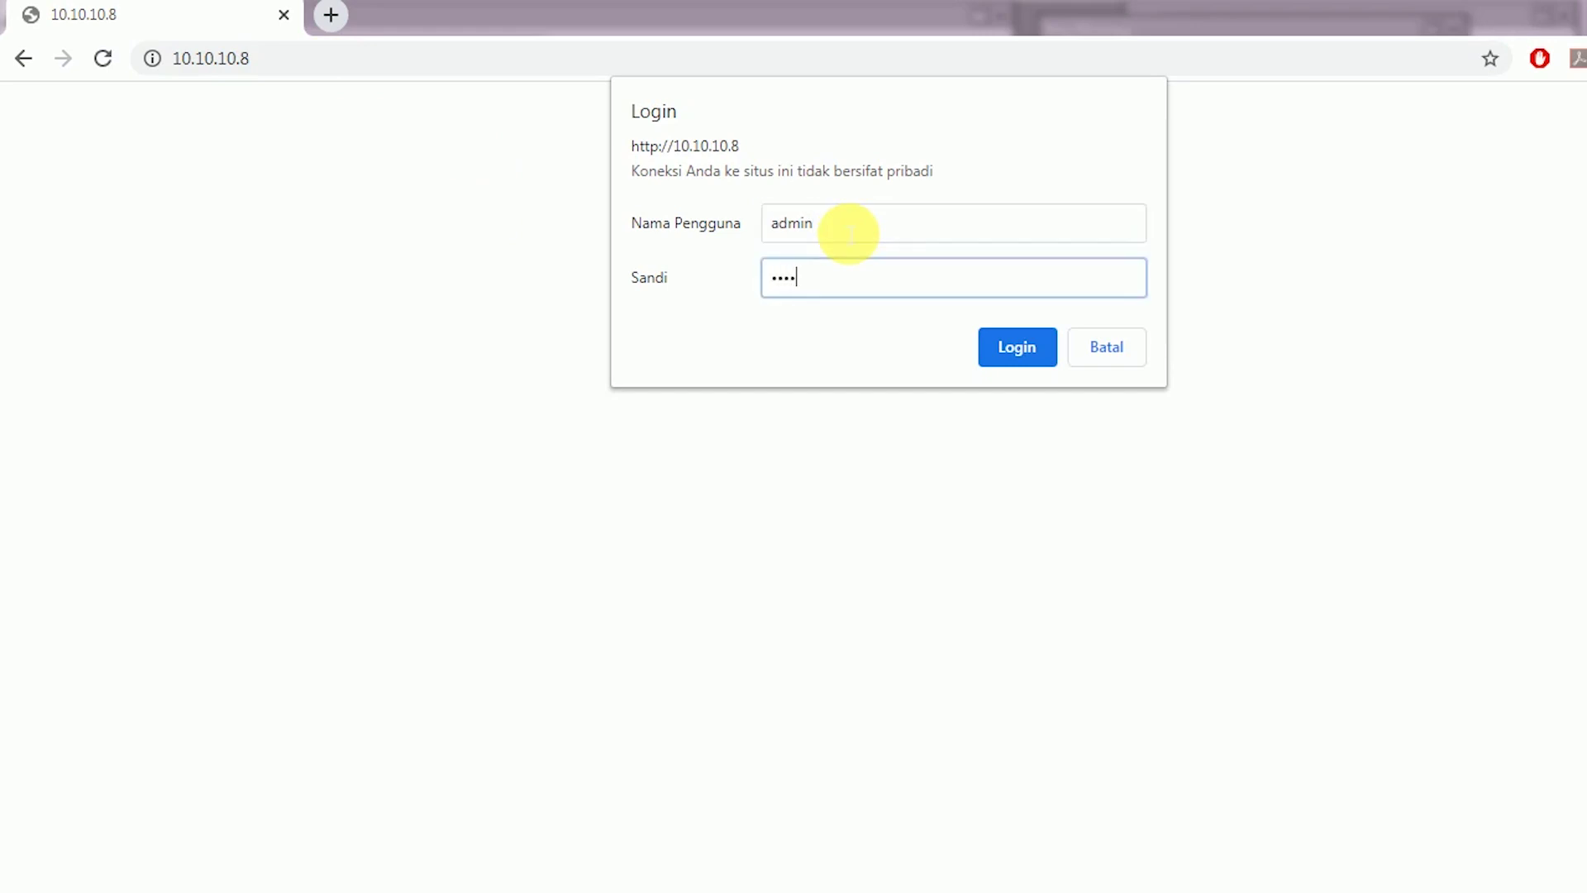
key("Return")
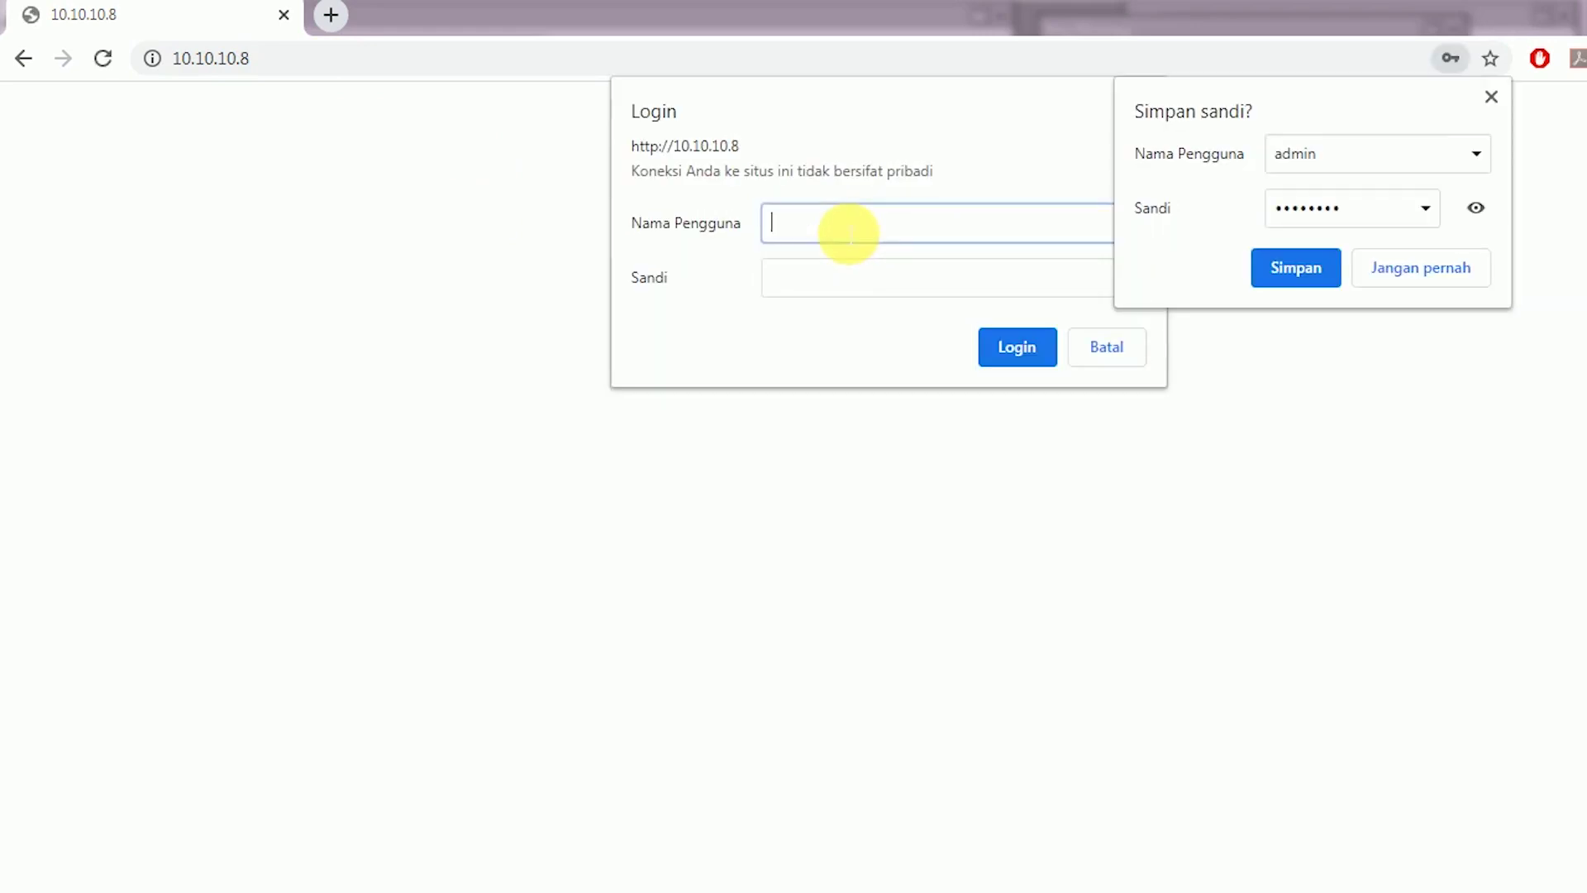
key("Tab")
key("Return")
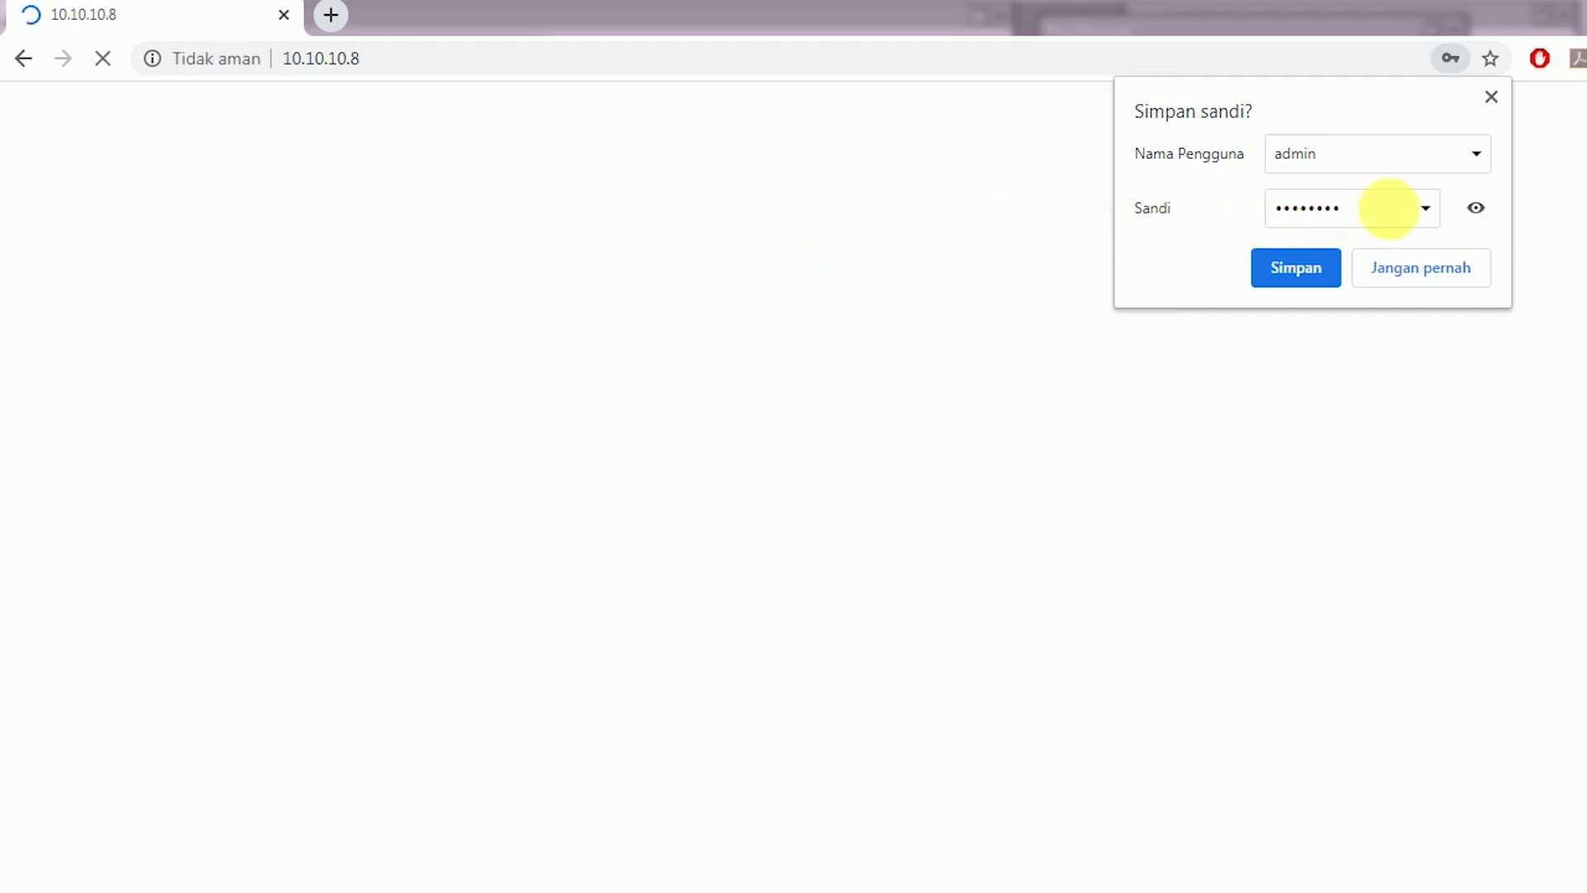
Decline password saving and highlight the HOTSPOT GAME SSID on the netis status page
left_click(1492, 97)
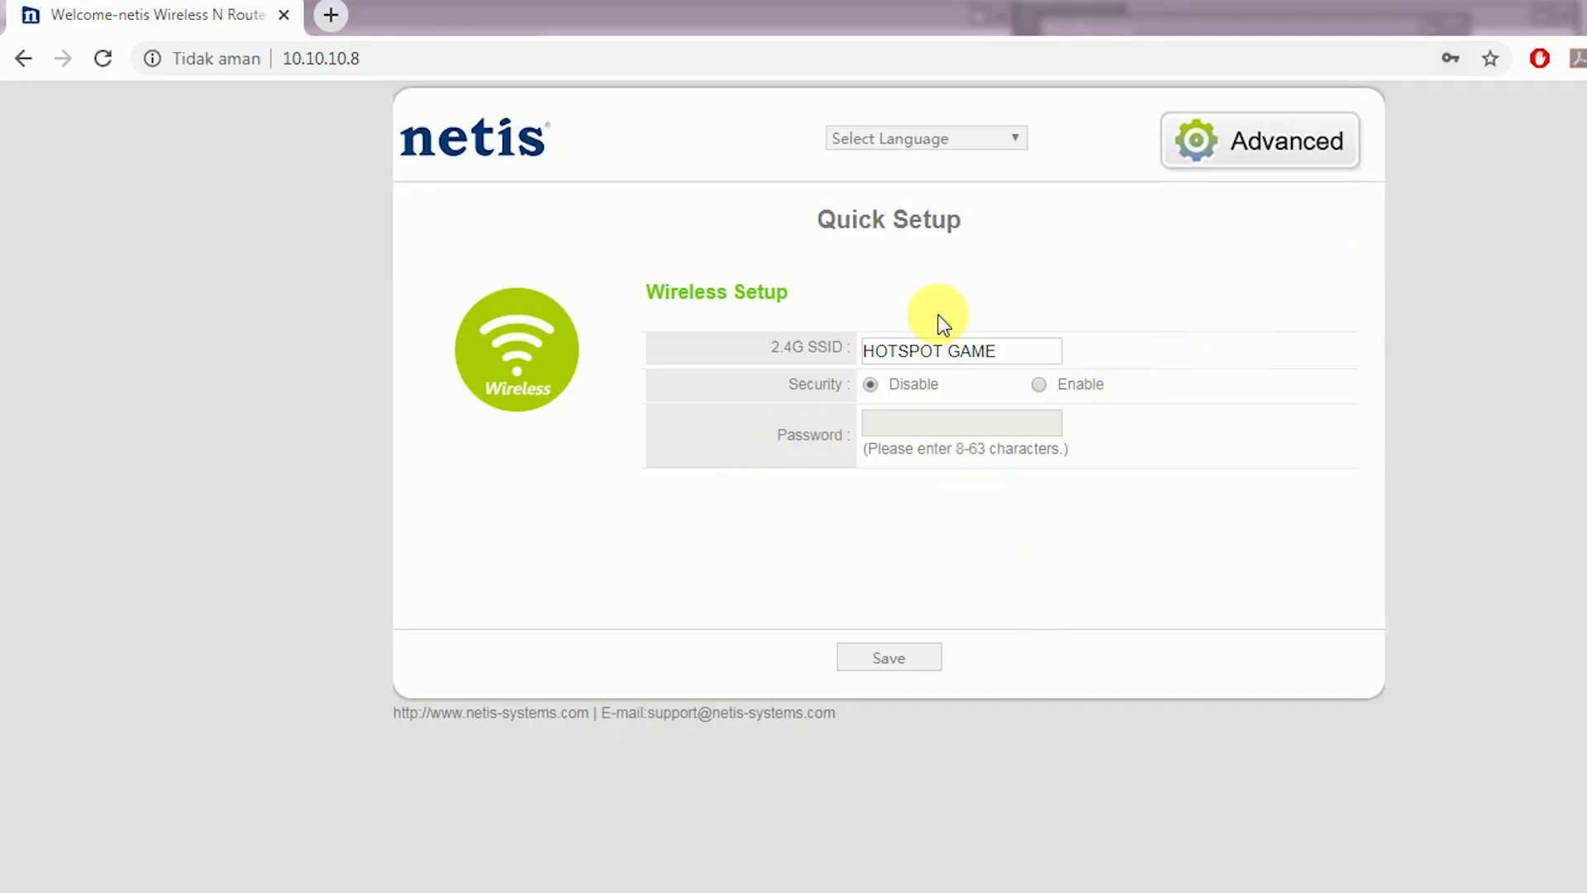
left_click_drag(1021, 365, 709, 358)
left_click_drag(1054, 355, 726, 364)
left_click_drag(983, 354, 1141, 227)
Check the Bridge mode static IP settings under Advanced > Network > Operation Mode
left_click(1283, 141)
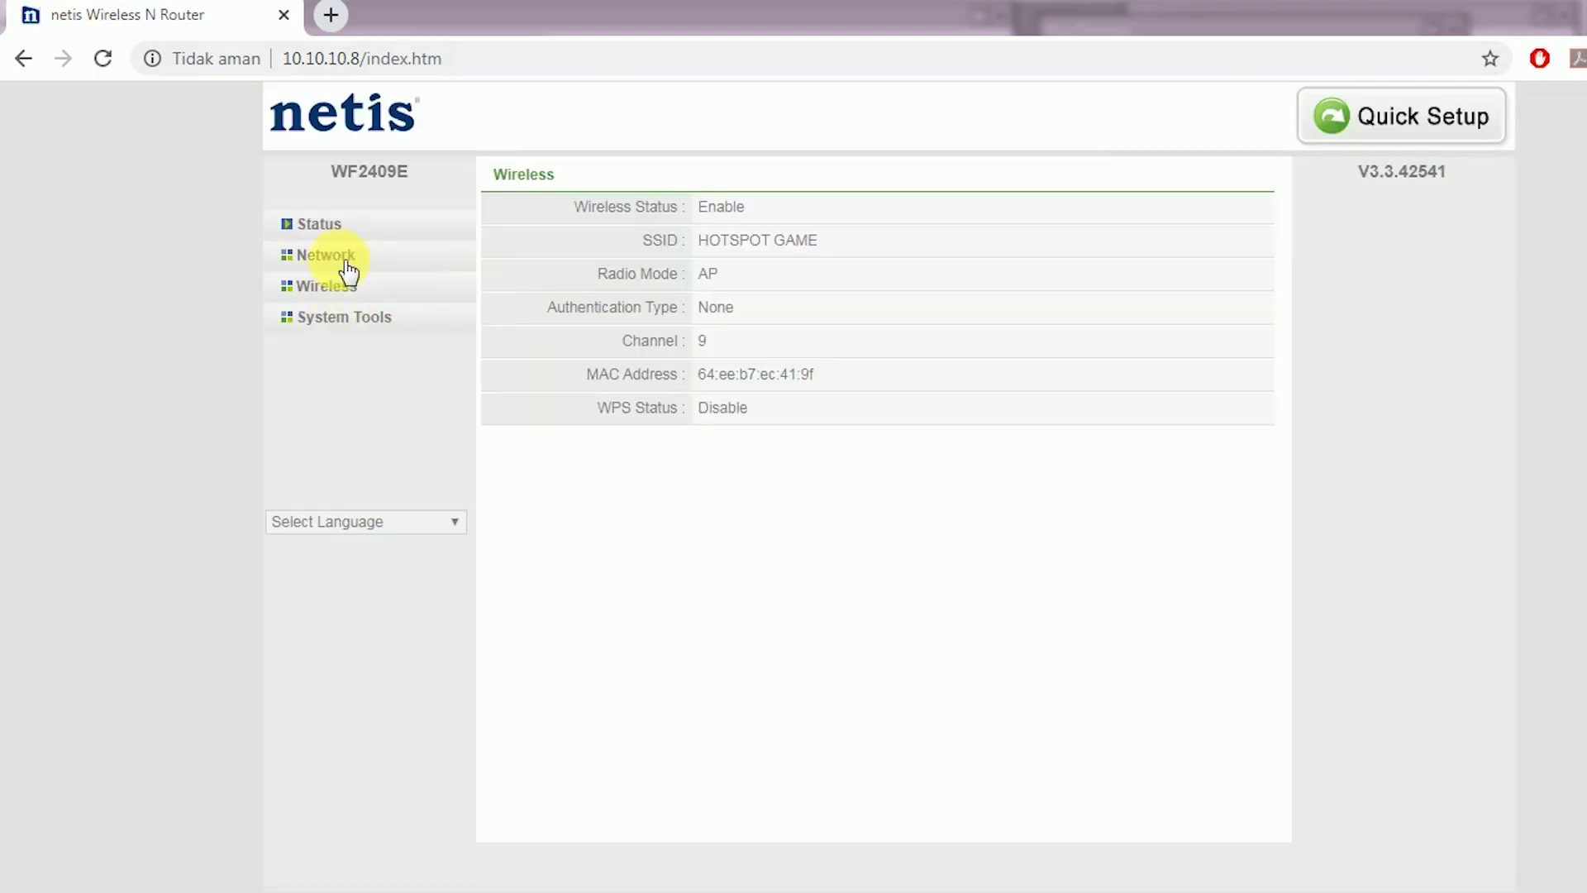
left_click(357, 257)
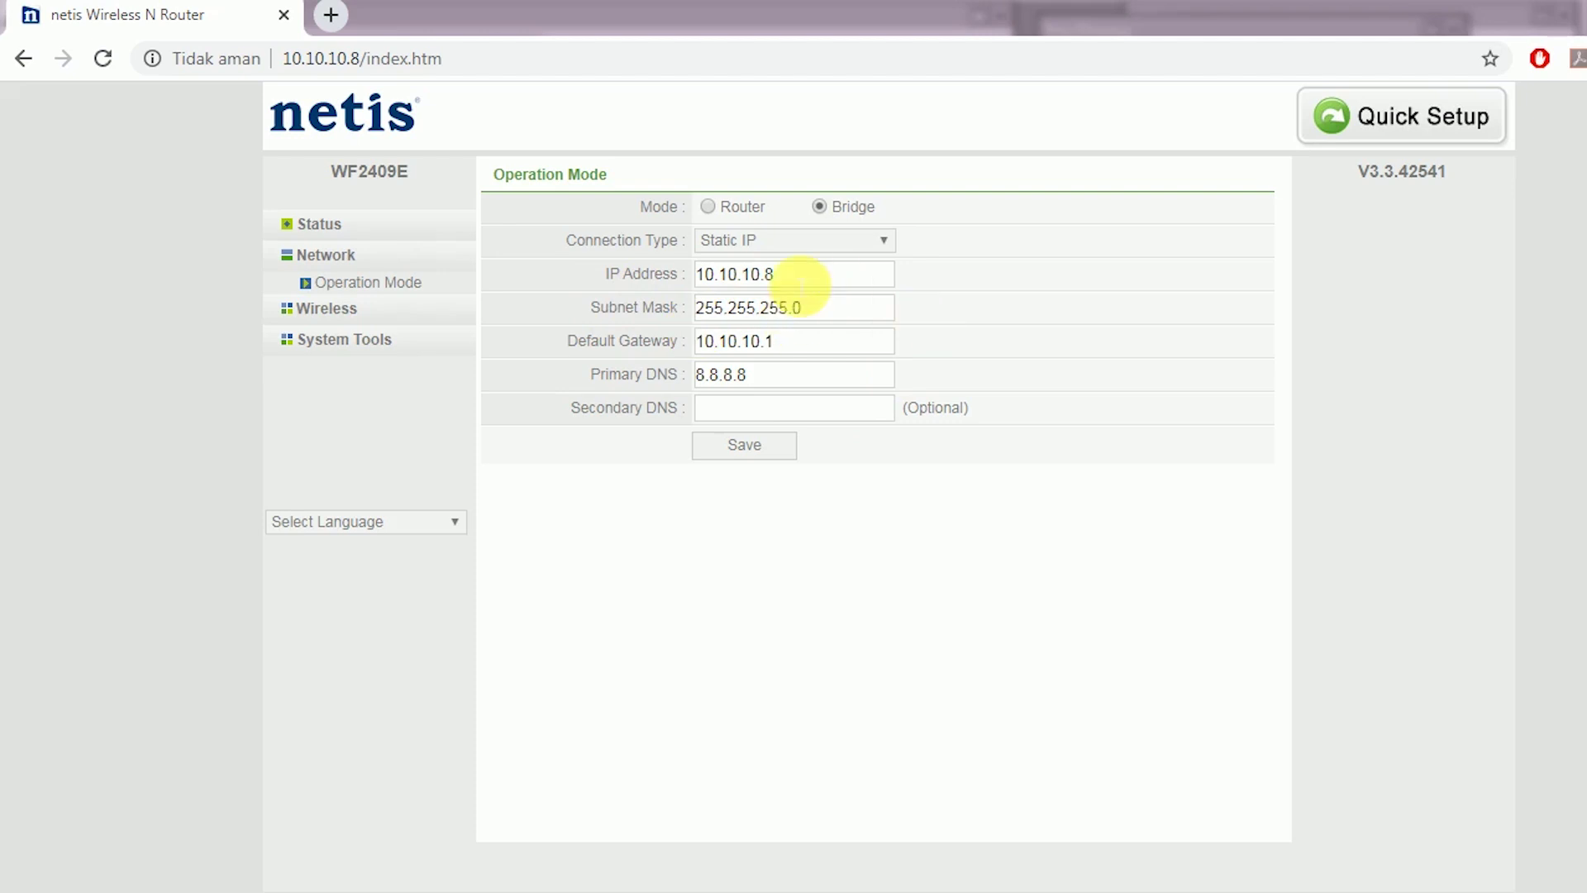
left_click(392, 291)
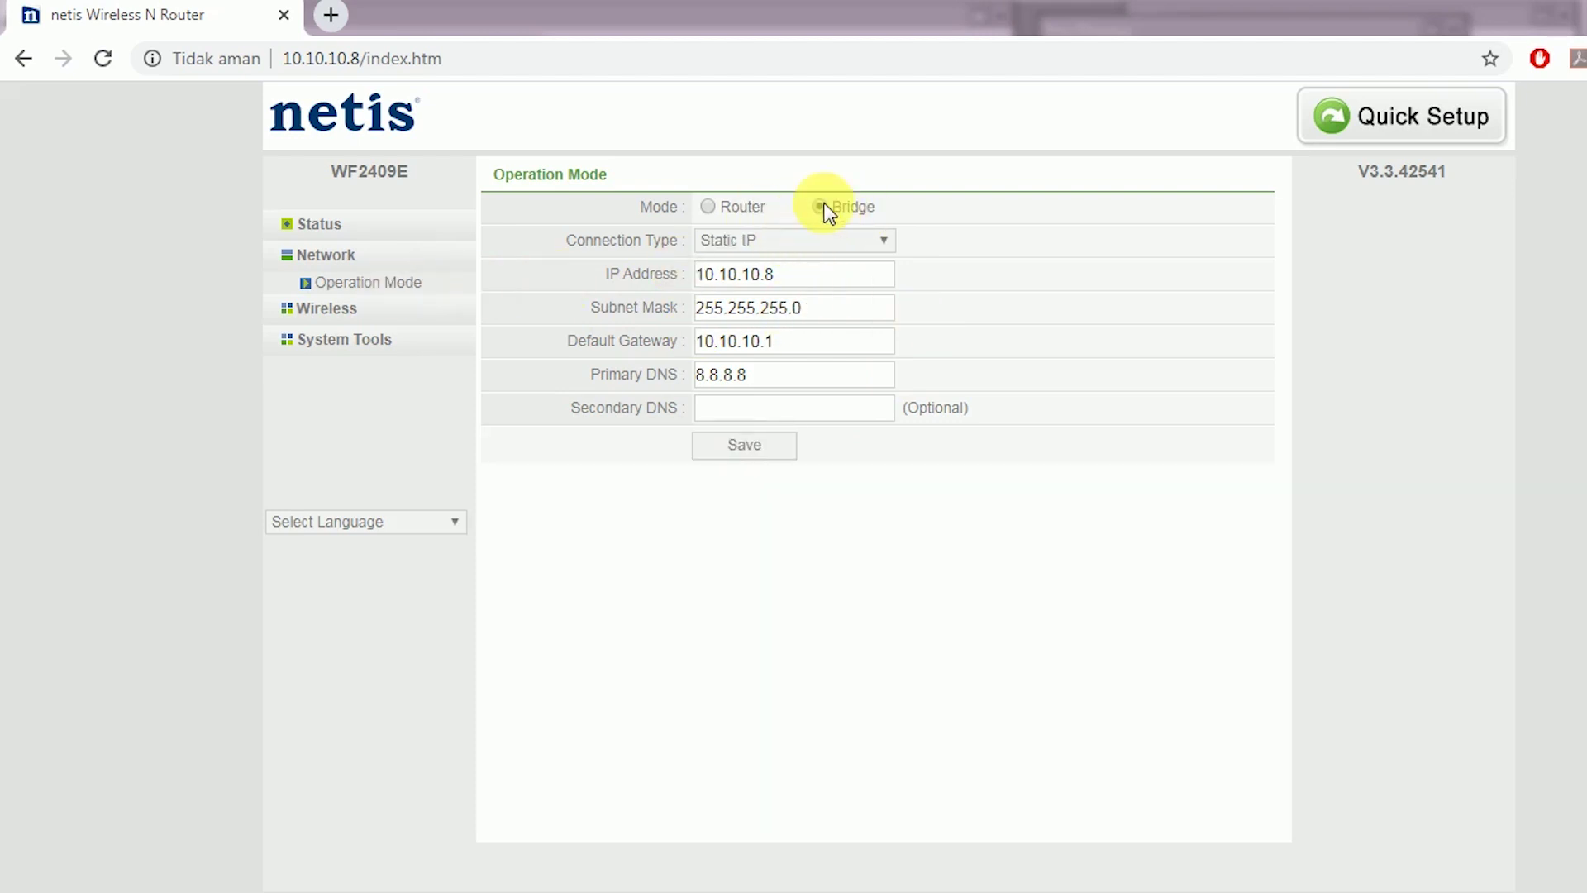
View Wireless Settings showing SSID HOTSPOT GAME, Access Point, Channel 9, then select the address ending
left_click(331, 311)
left_click_drag(885, 342, 693, 342)
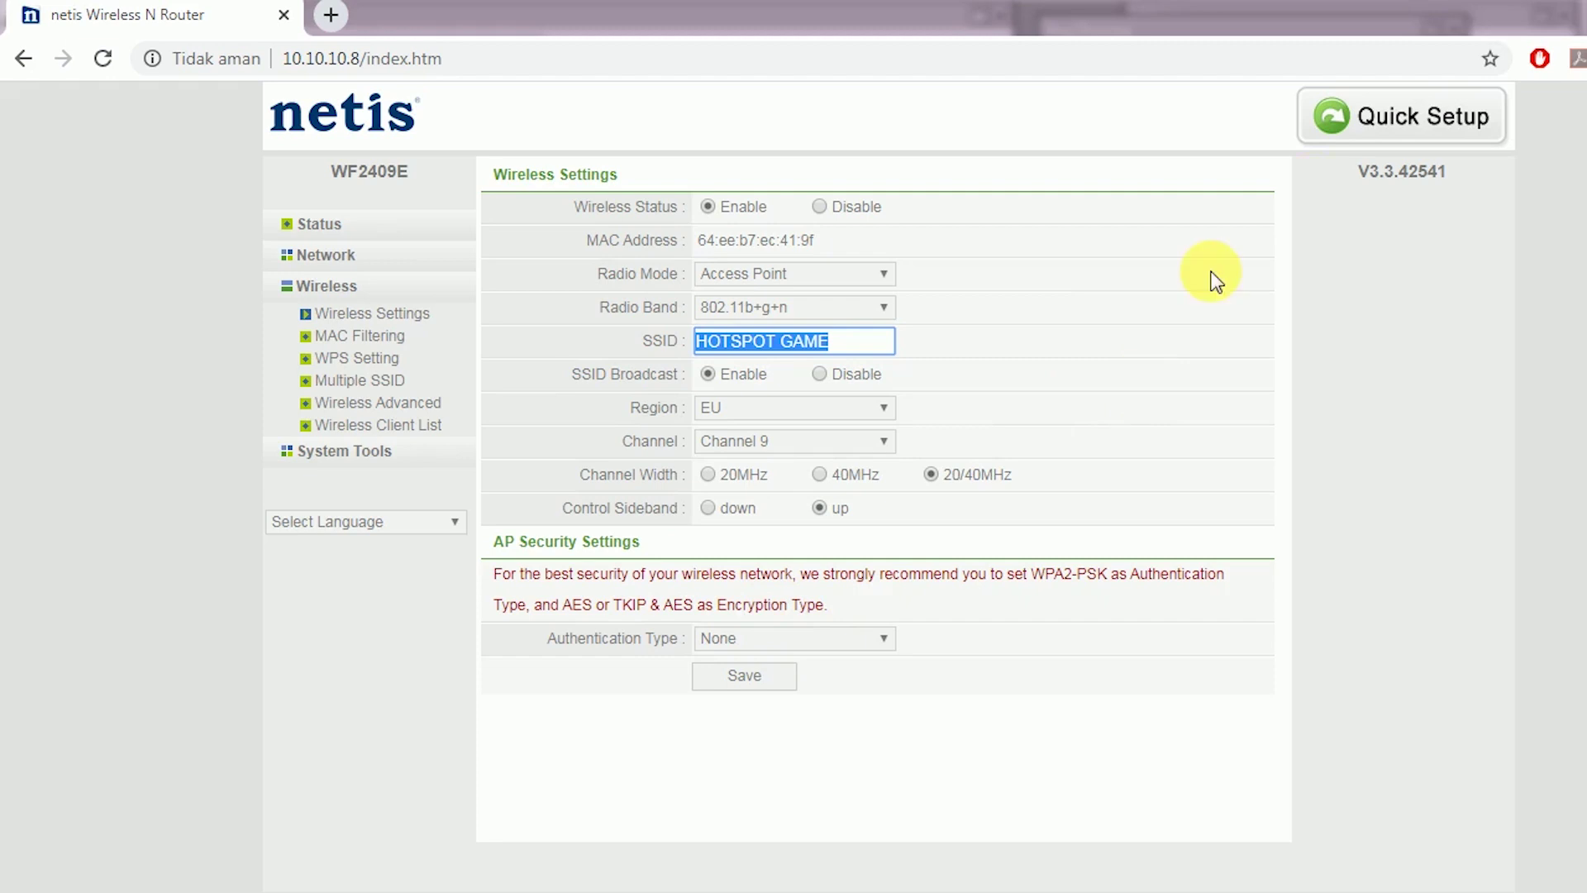
left_click_drag(354, 60, 727, 96)
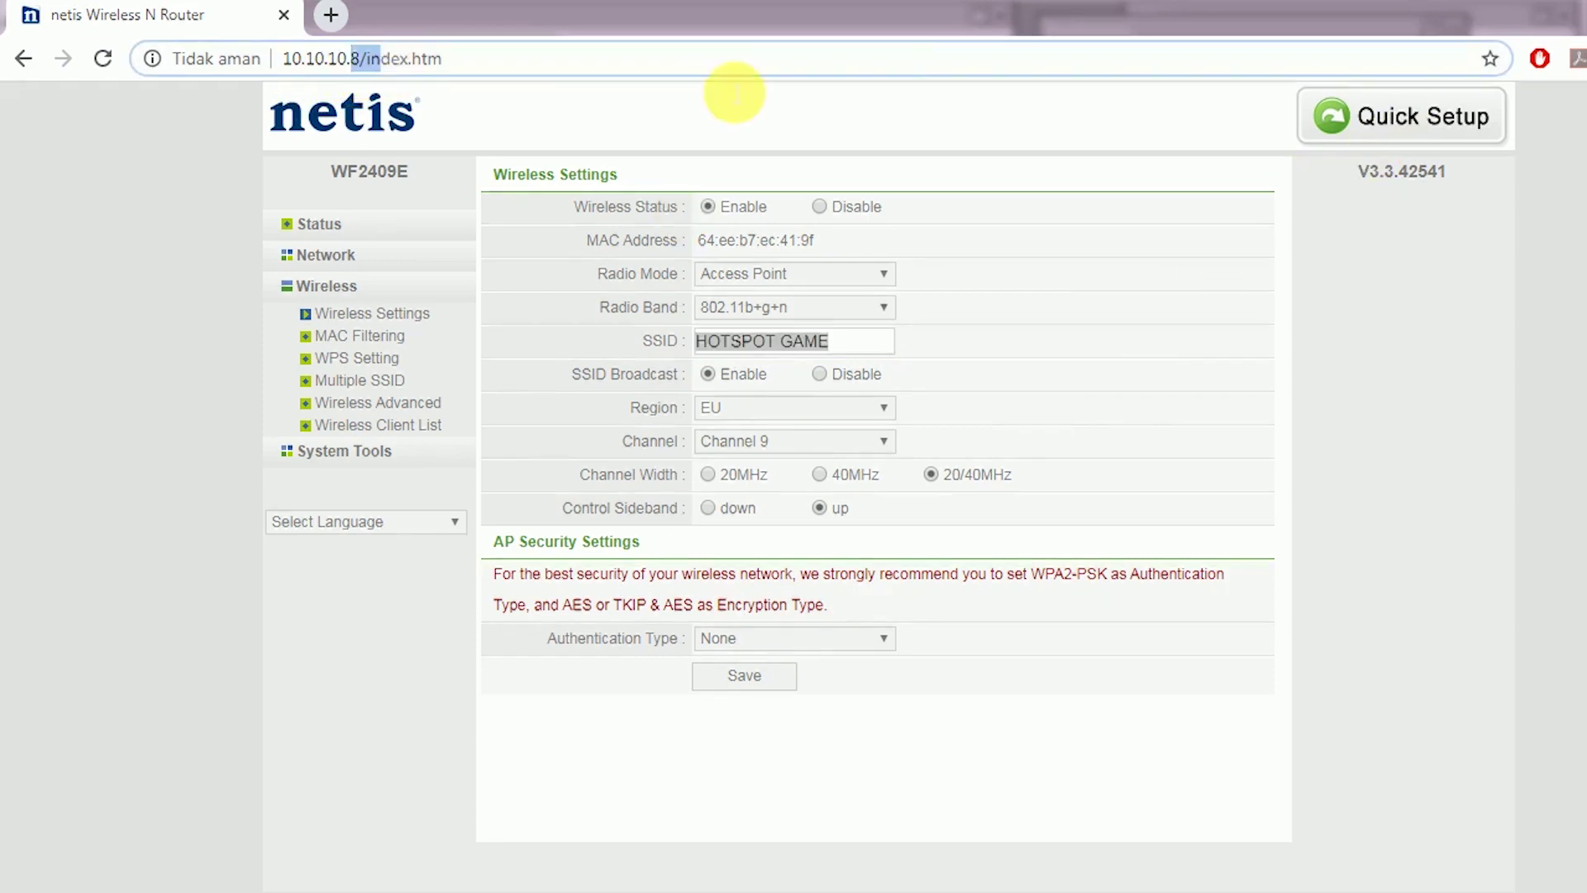
Load the access point's admin page at 10.10.10.9 in the browser
key("BackSpace")
type("9")
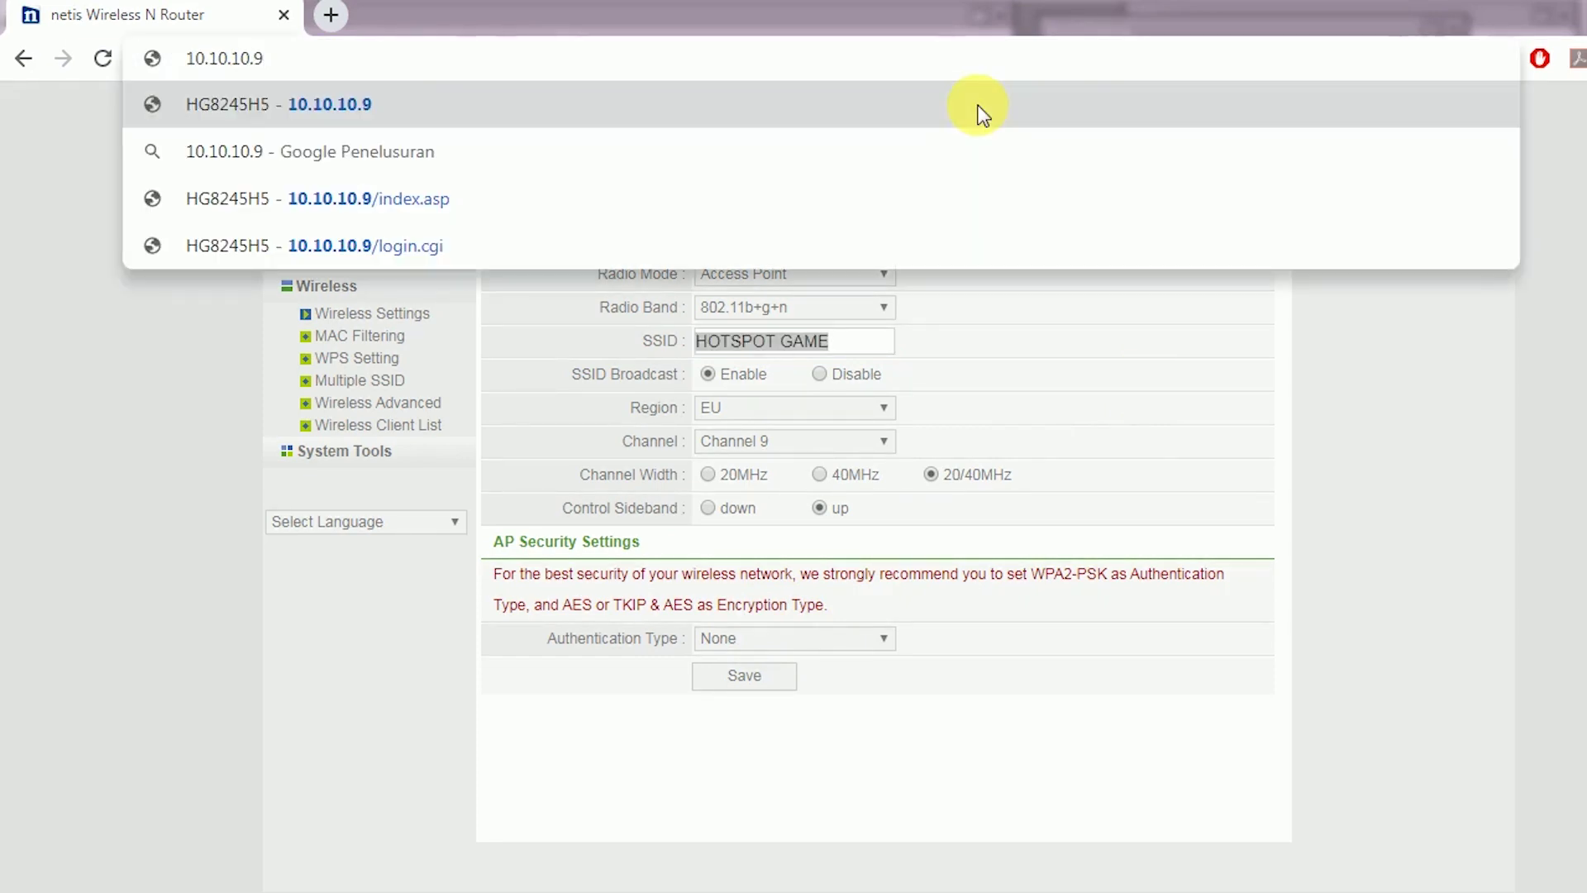
key("Return")
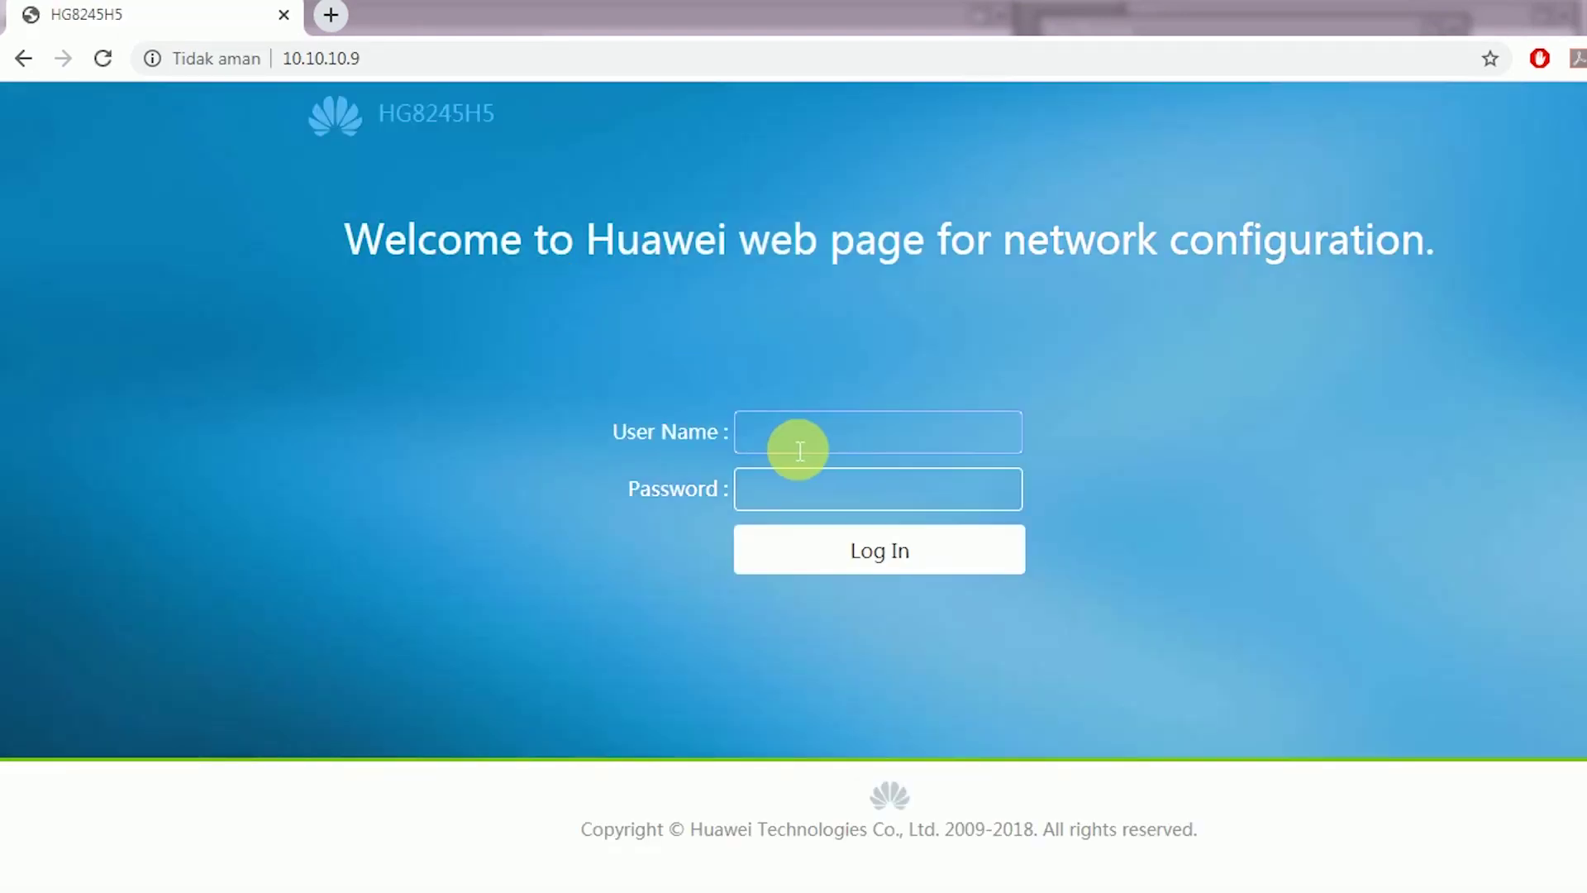
left_click_drag(383, 123, 544, 121)
Log in to the HG8245H5 web admin with the admin user name and password
left_click(779, 434)
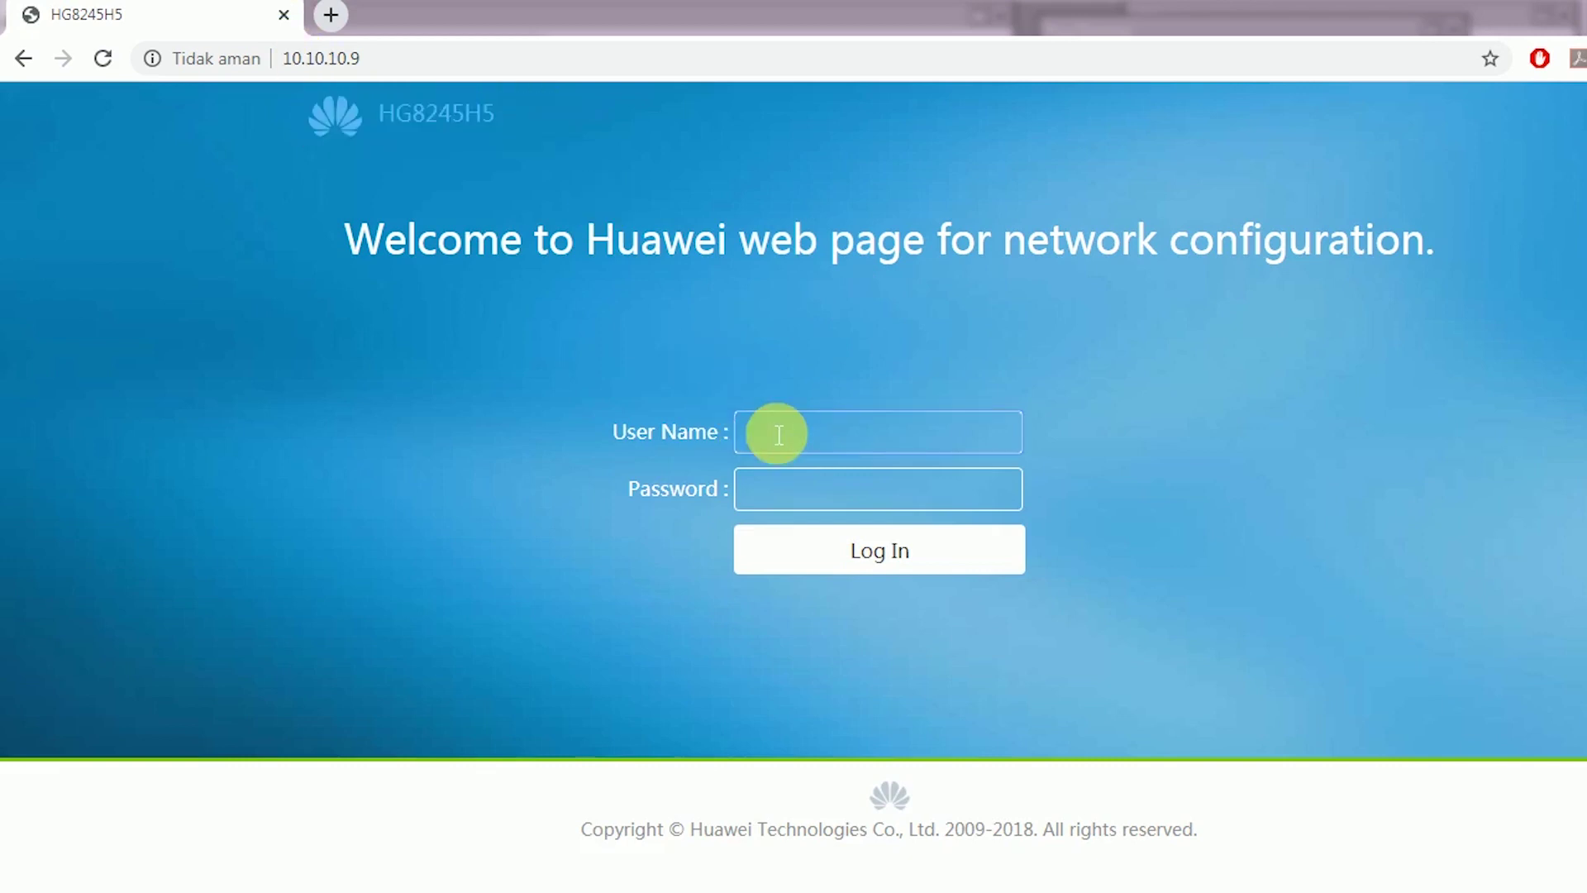
type("Admin")
key("Tab")
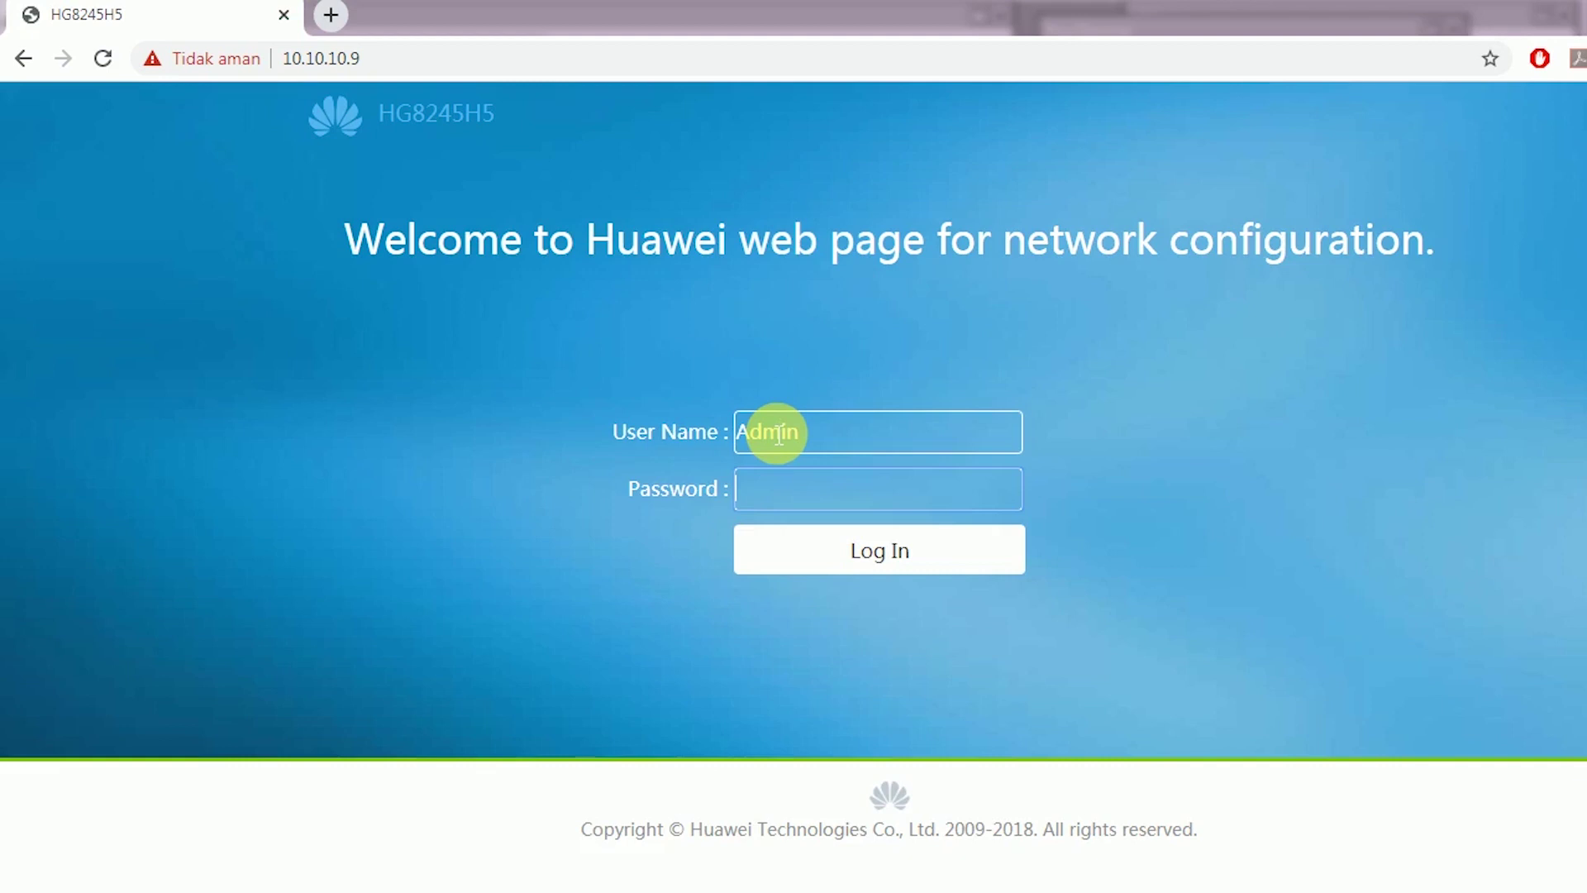
type("admin")
key("Return")
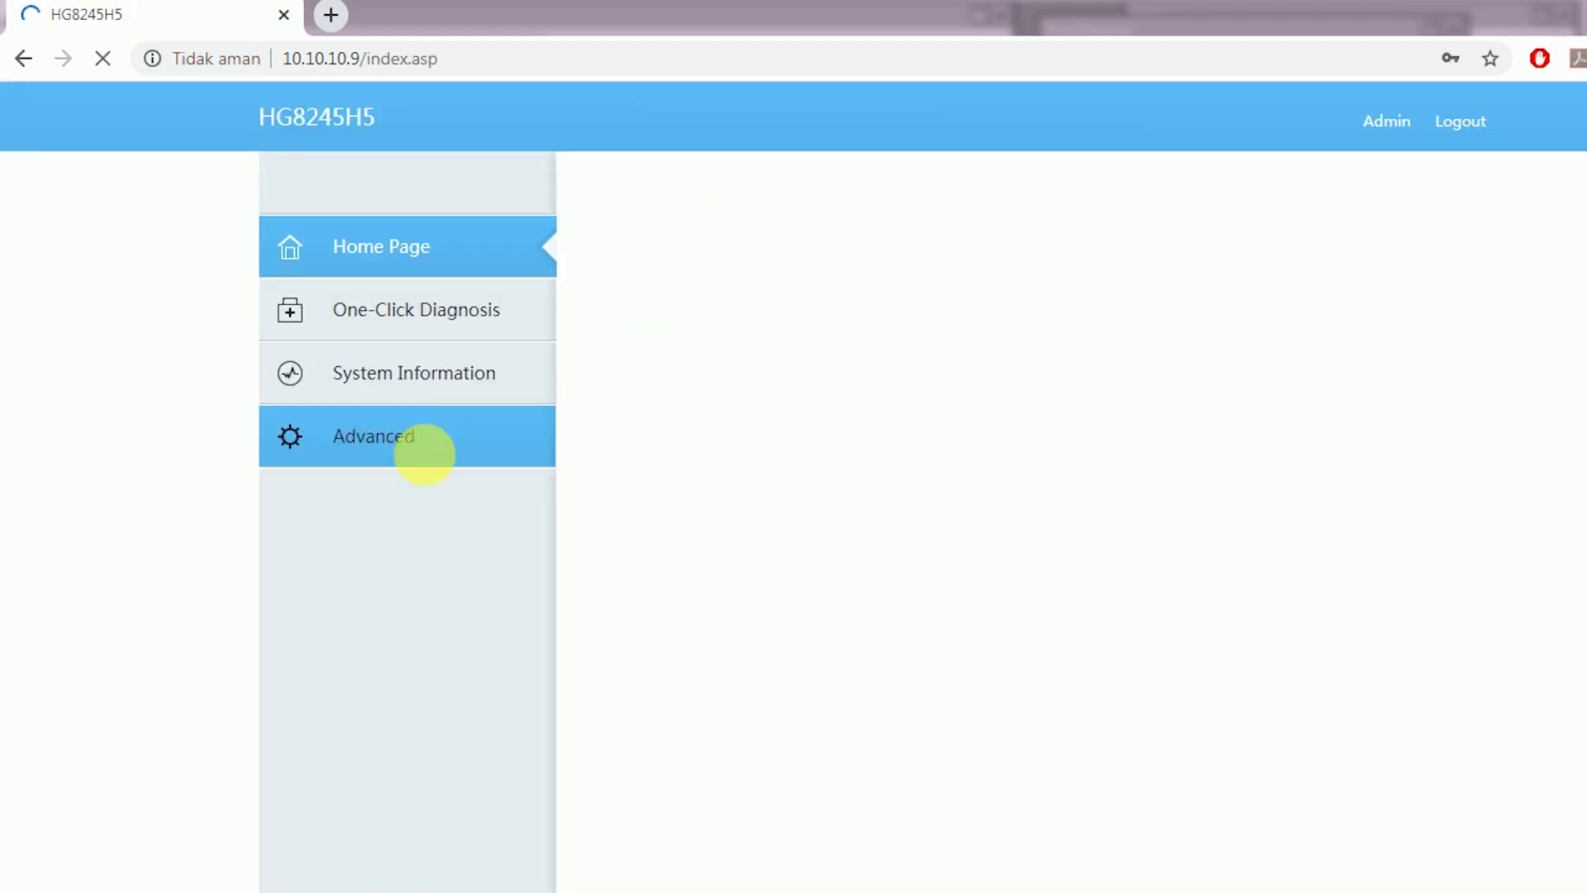
View Advanced > WLAN > WLAN Basic (one SSID, 32 devices) and dismiss the save-password prompt
left_click(433, 463)
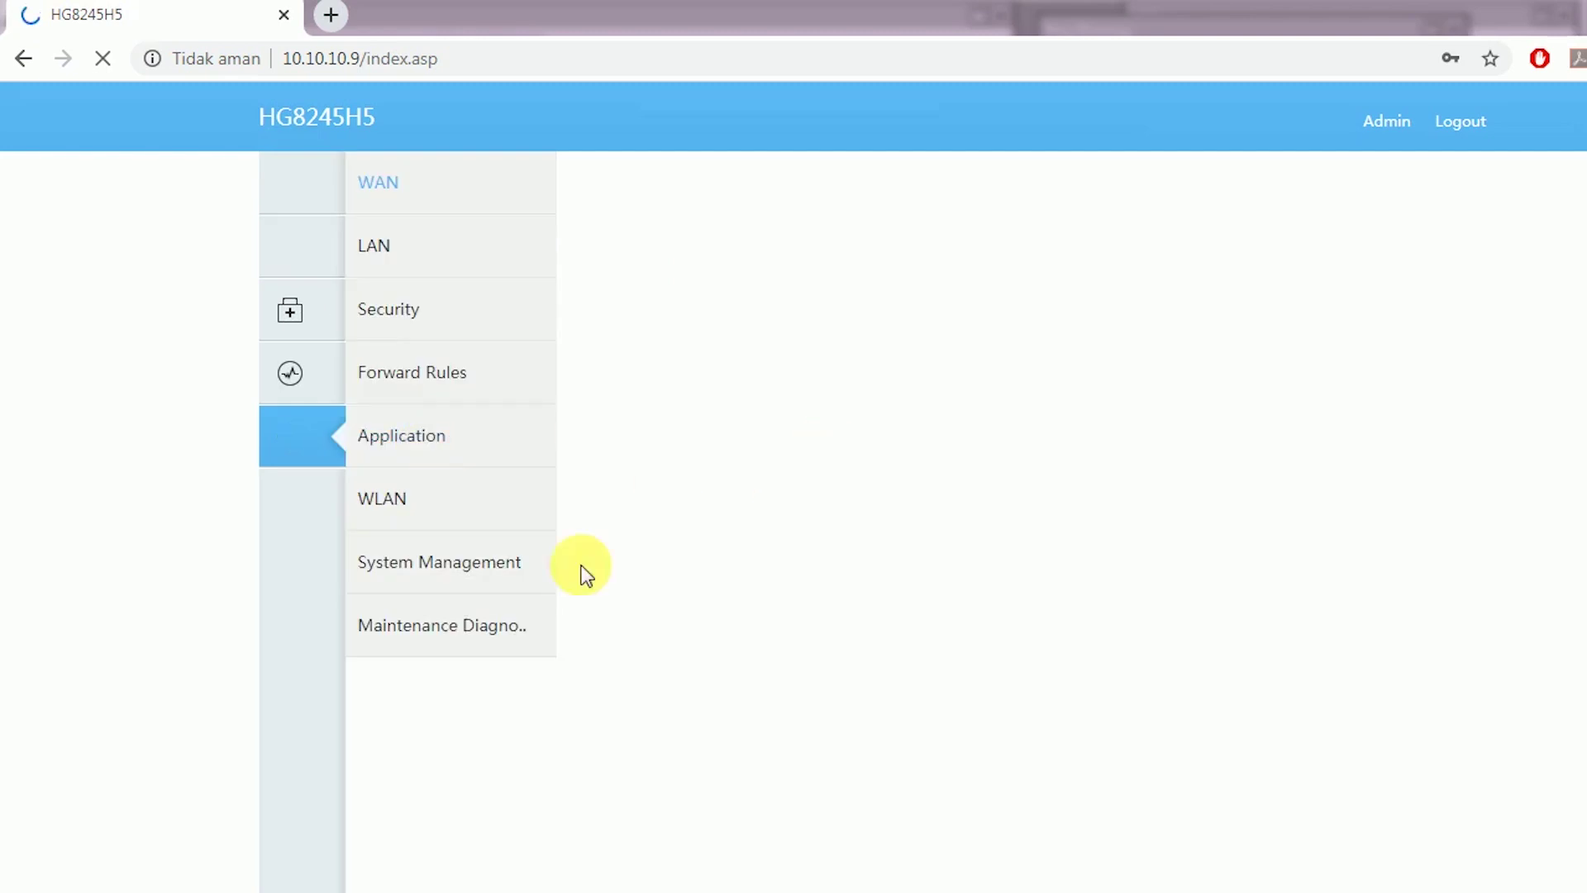
left_click(403, 503)
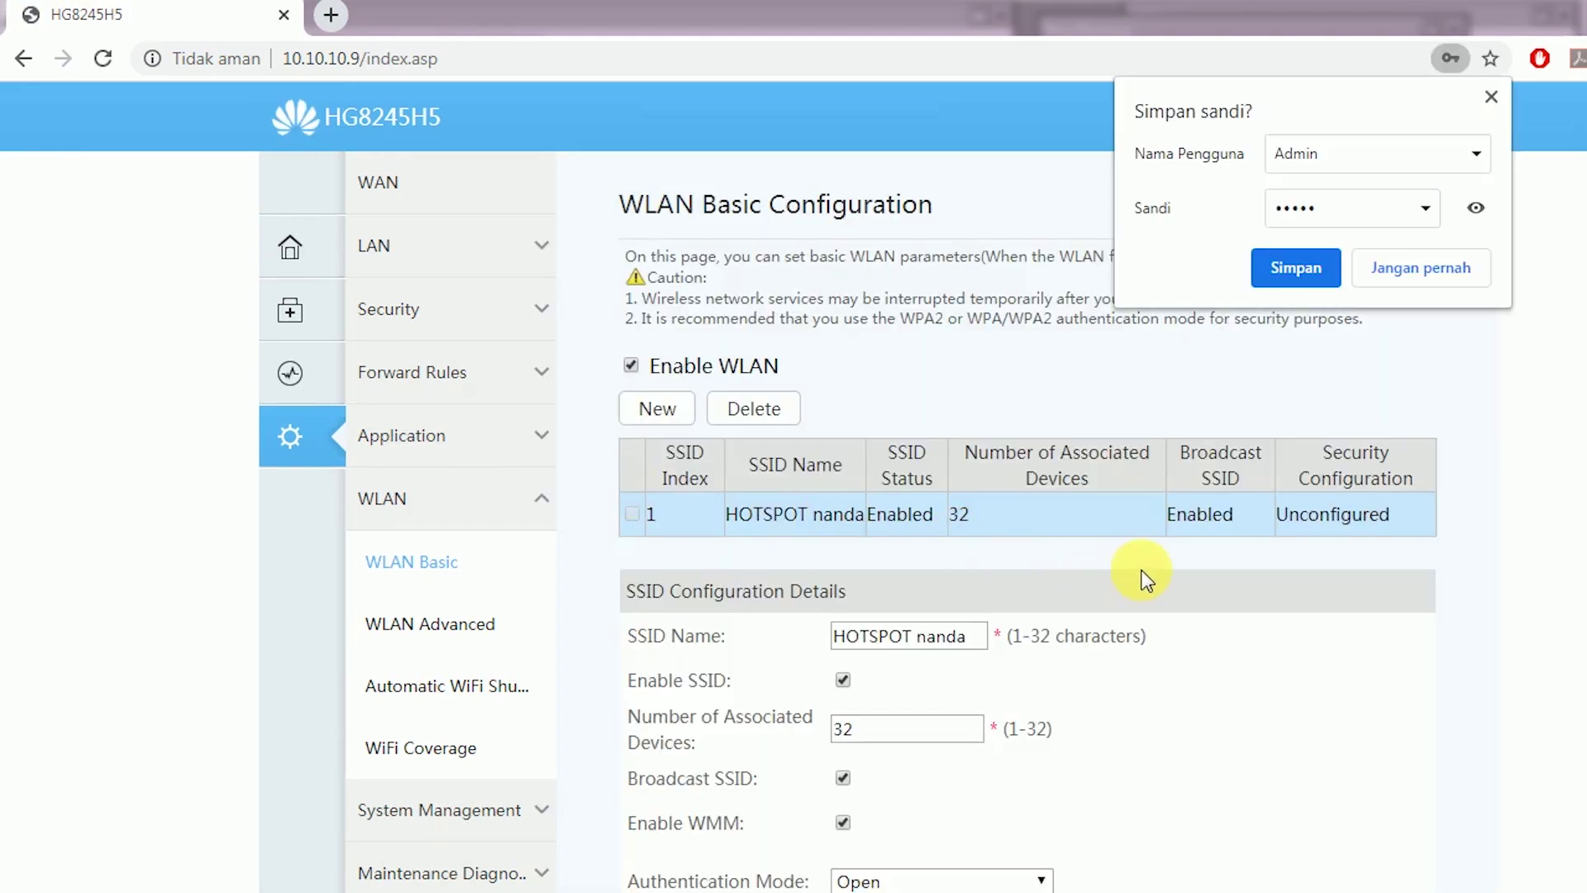
scroll(1365, 653, "down", 3)
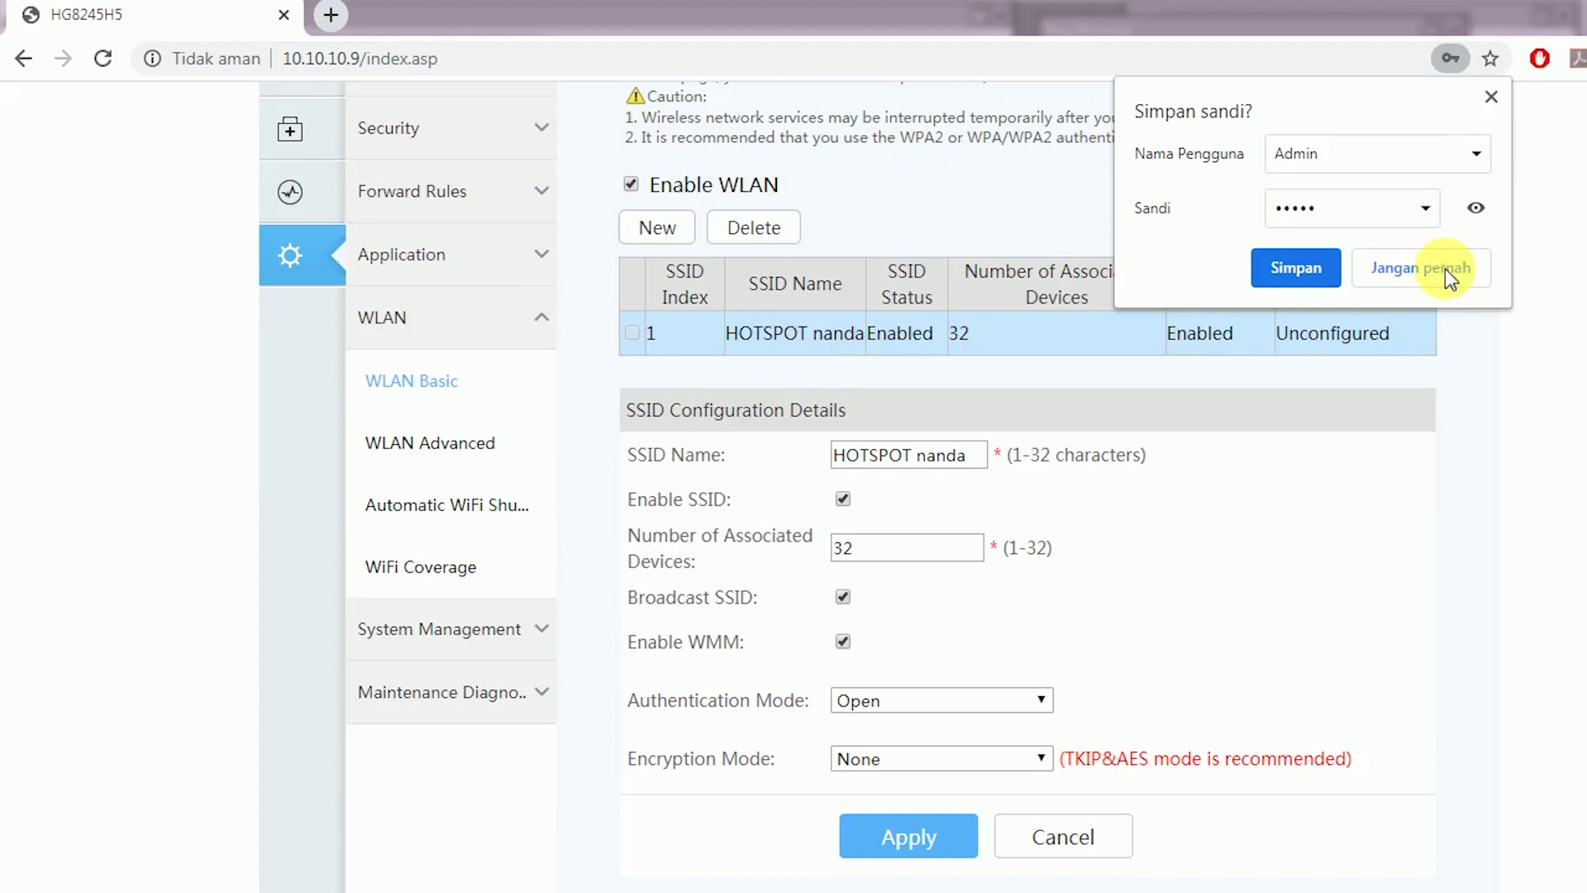
left_click(1492, 97)
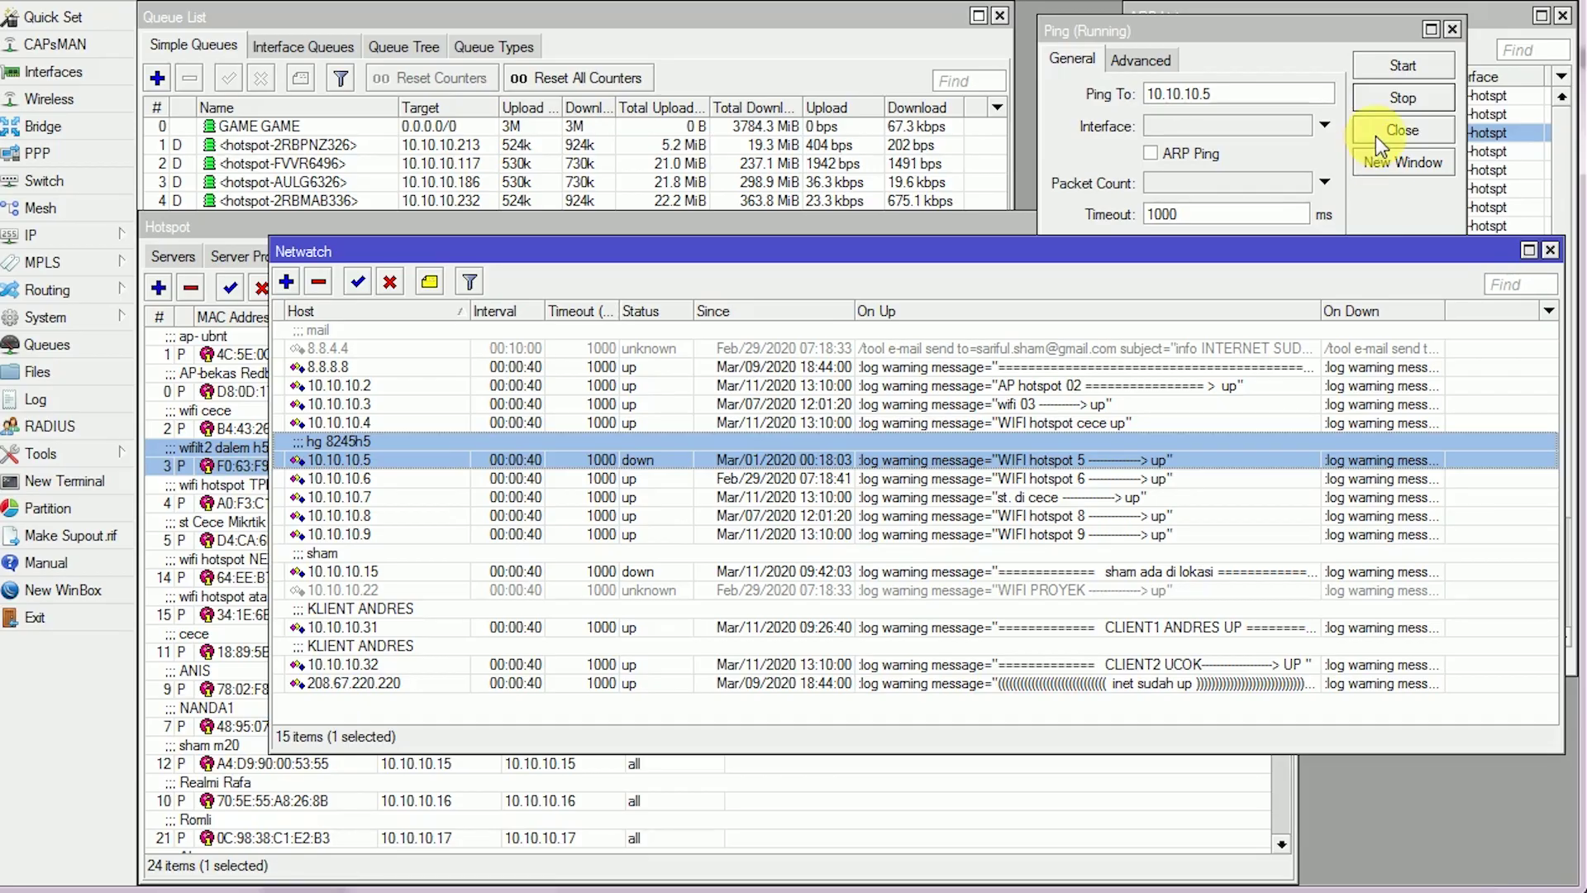
Close the Ping and Netwatch windows, leaving the ARP list in front
left_click(1406, 134)
left_click(1550, 250)
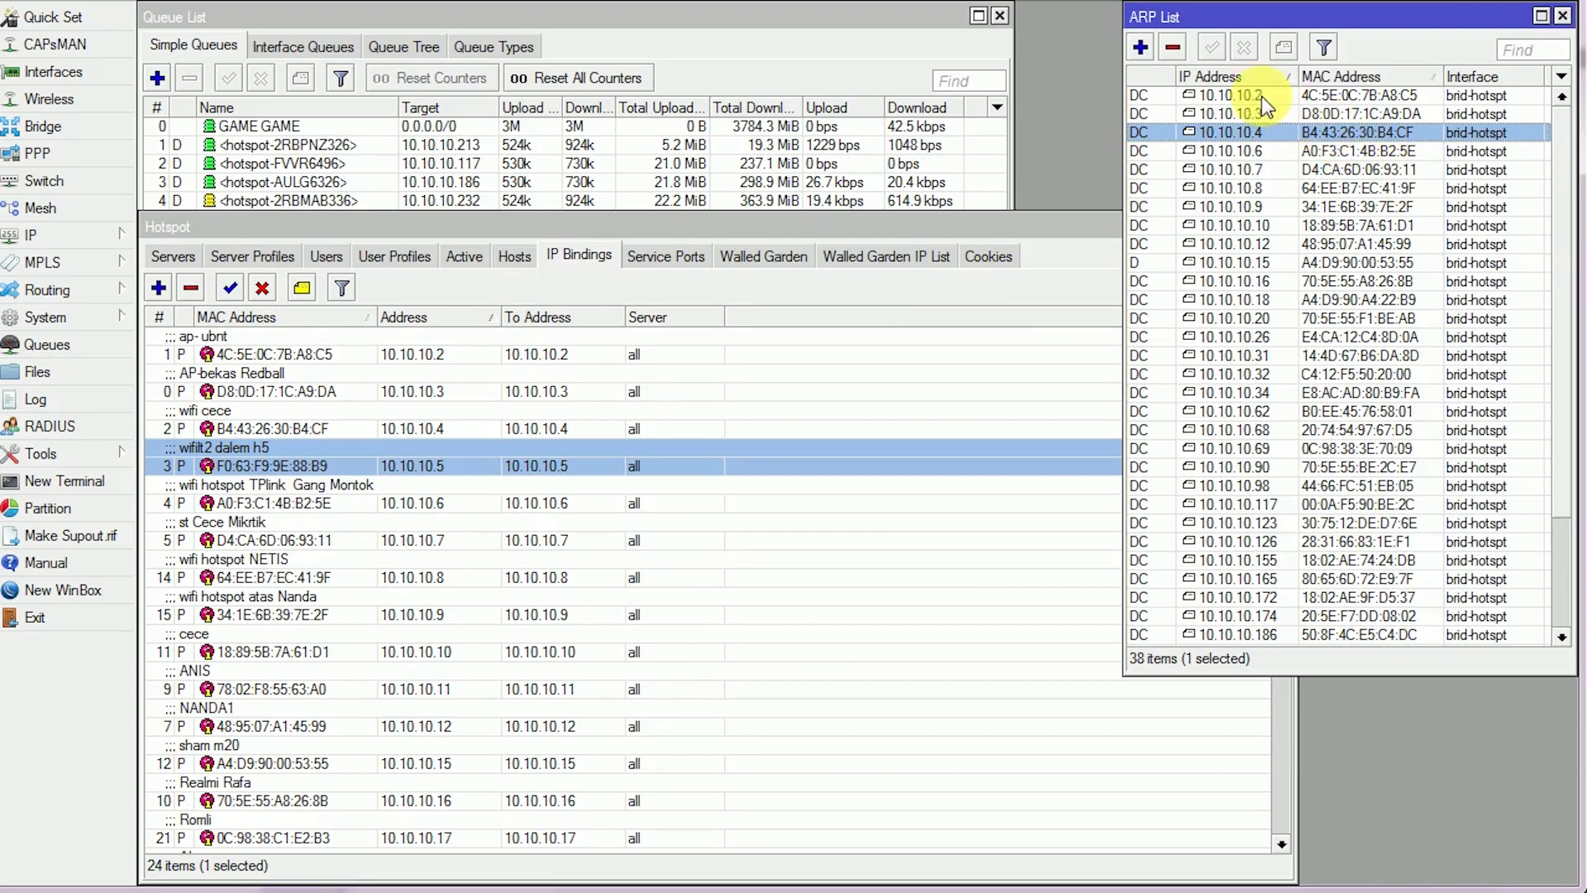
left_click(1258, 98)
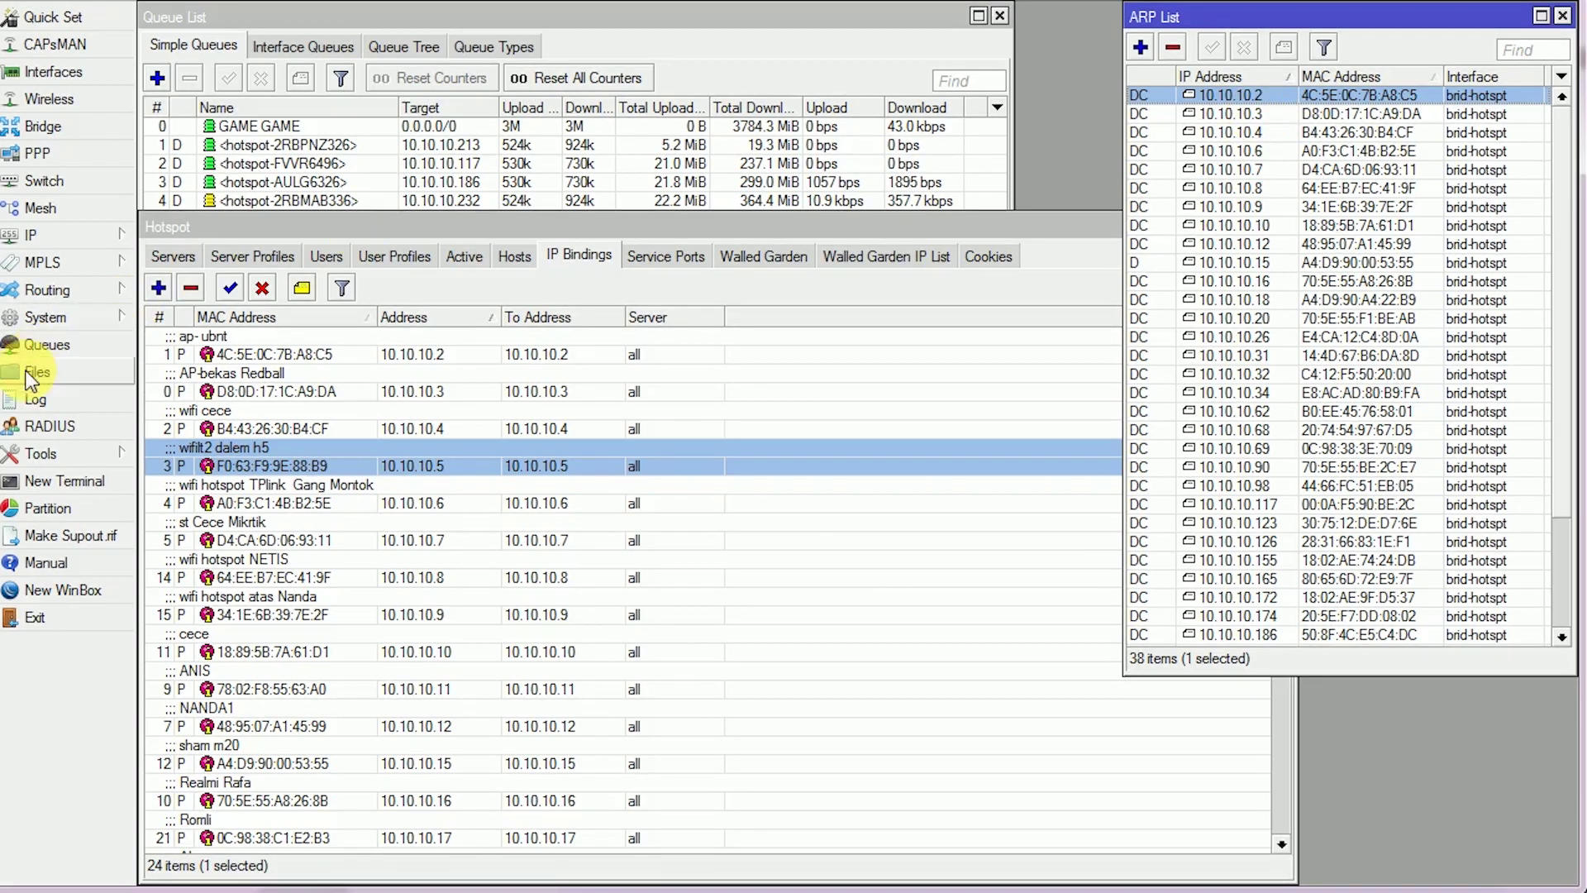
Open the router Log, enlarge it, and scroll up to the access points' up/down warnings
left_click(34, 399)
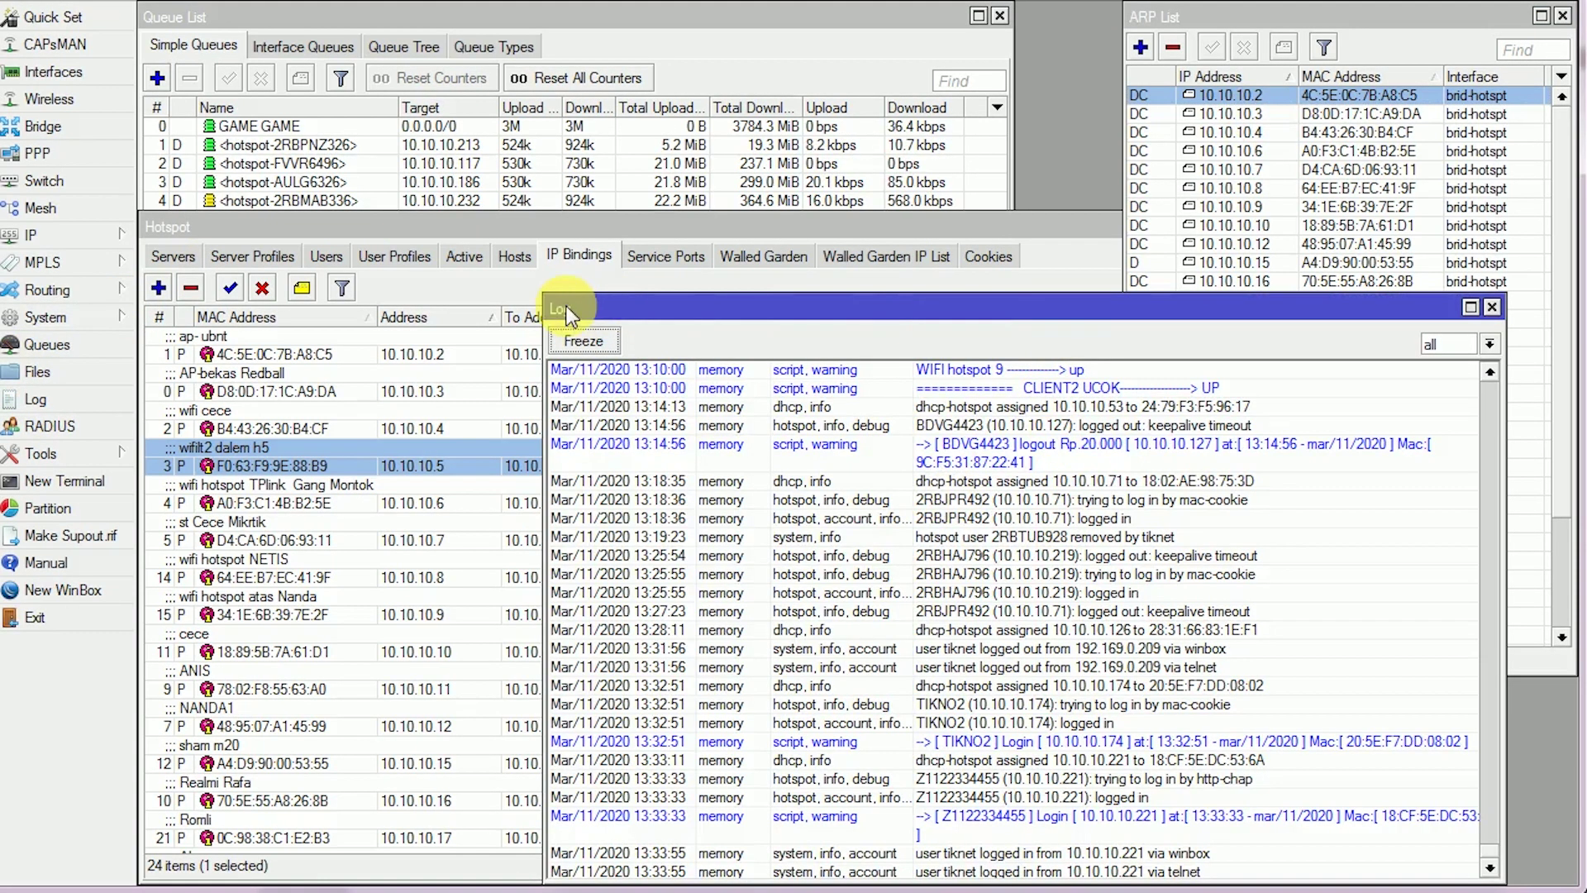
left_click_drag(534, 297, 250, 103)
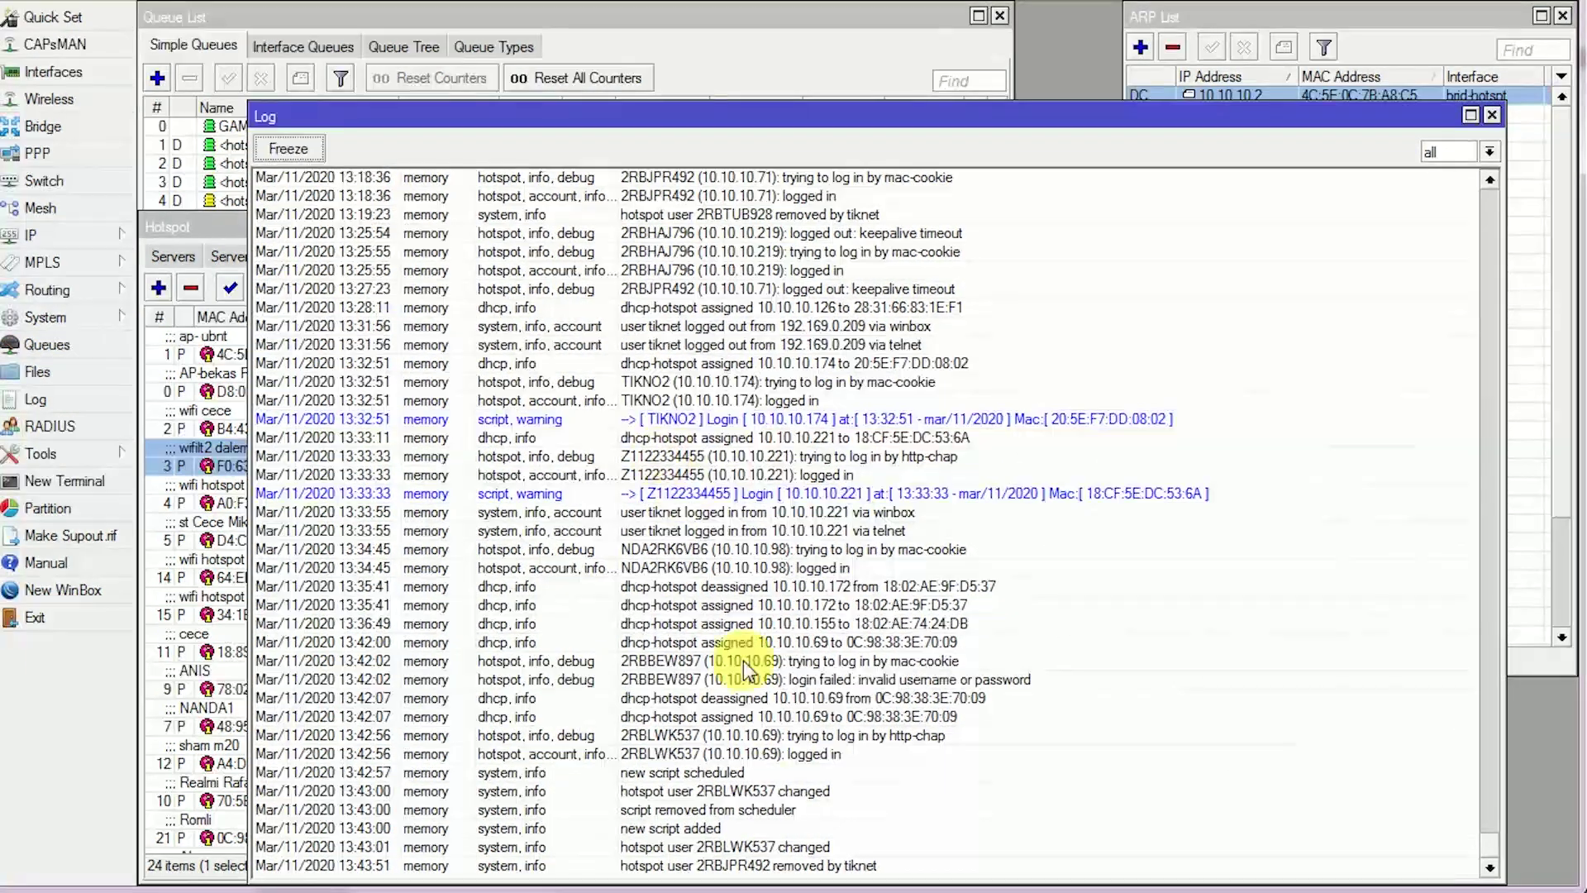
scroll(790, 509, "up", 4)
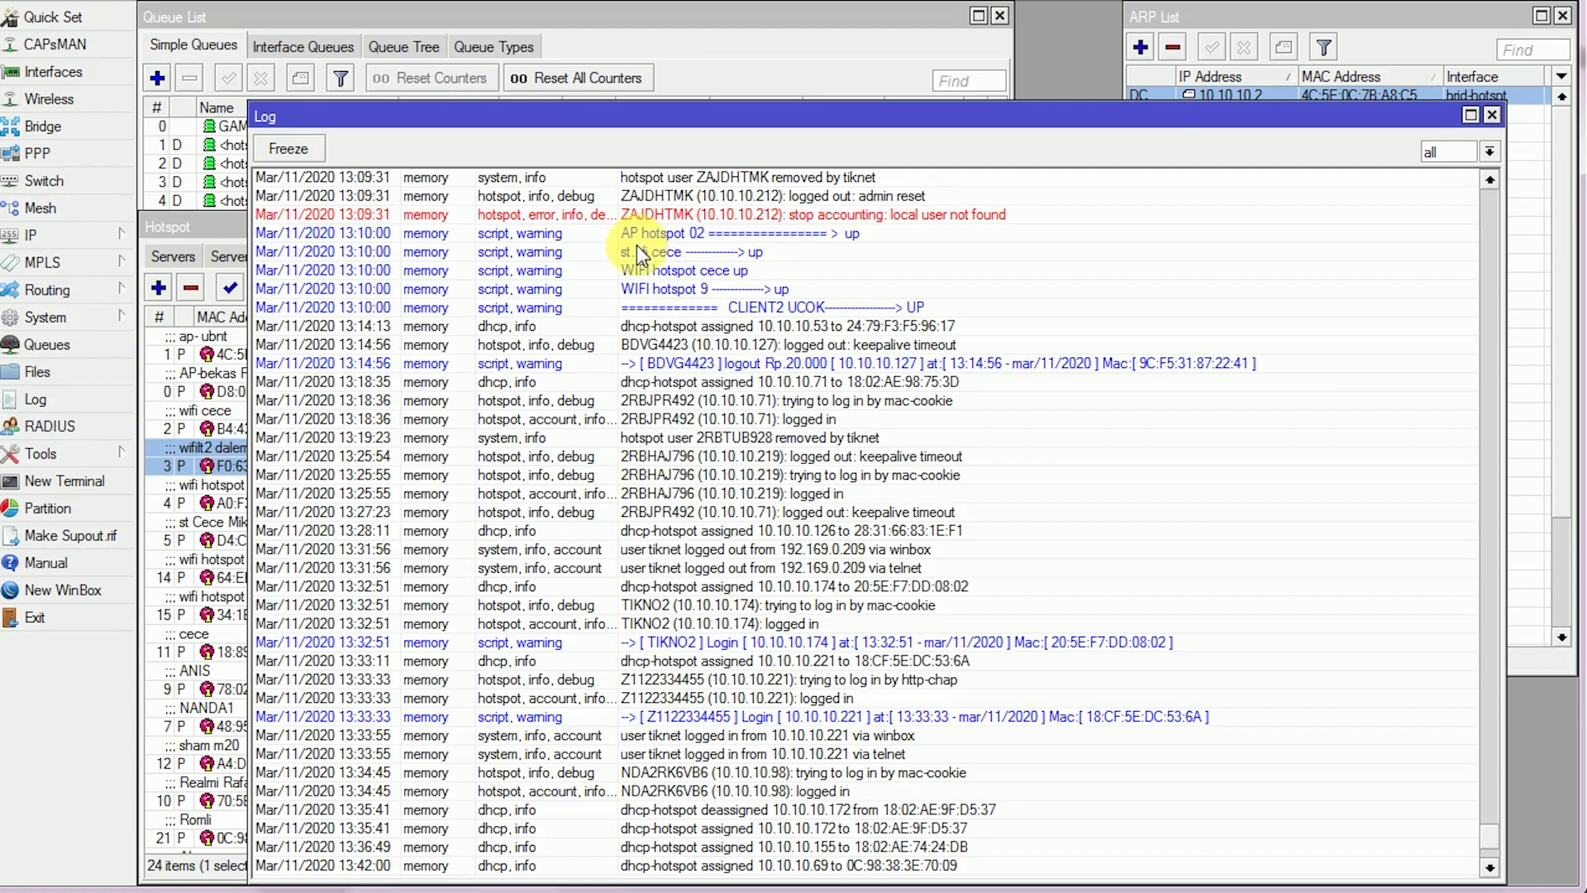
scroll(756, 245, "up", 1)
scroll(692, 245, "up", 5)
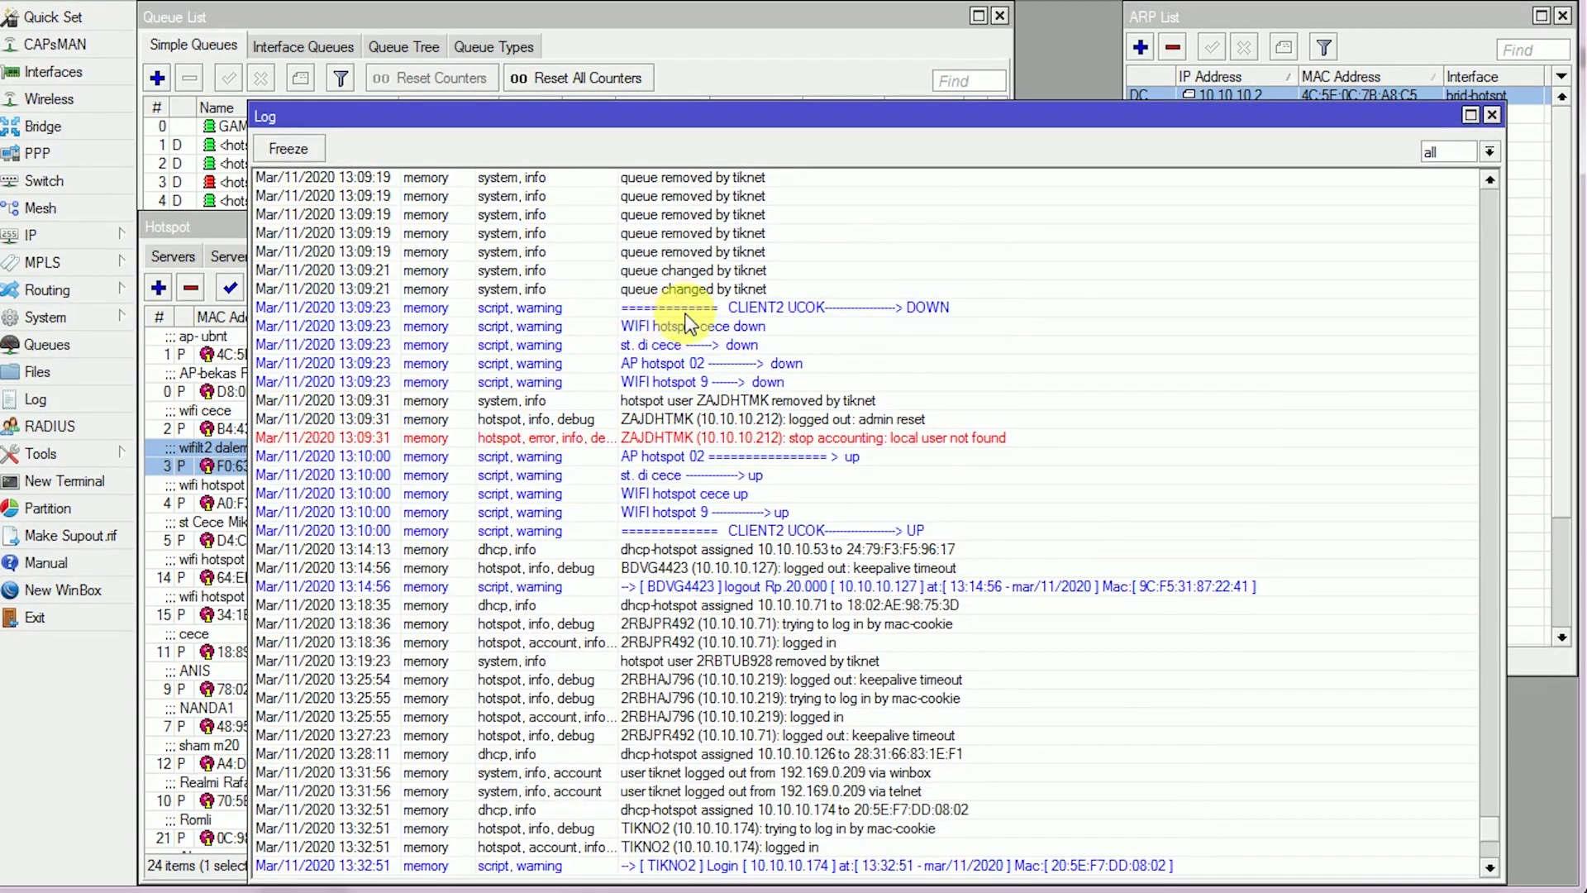
scroll(678, 327, "up", 6)
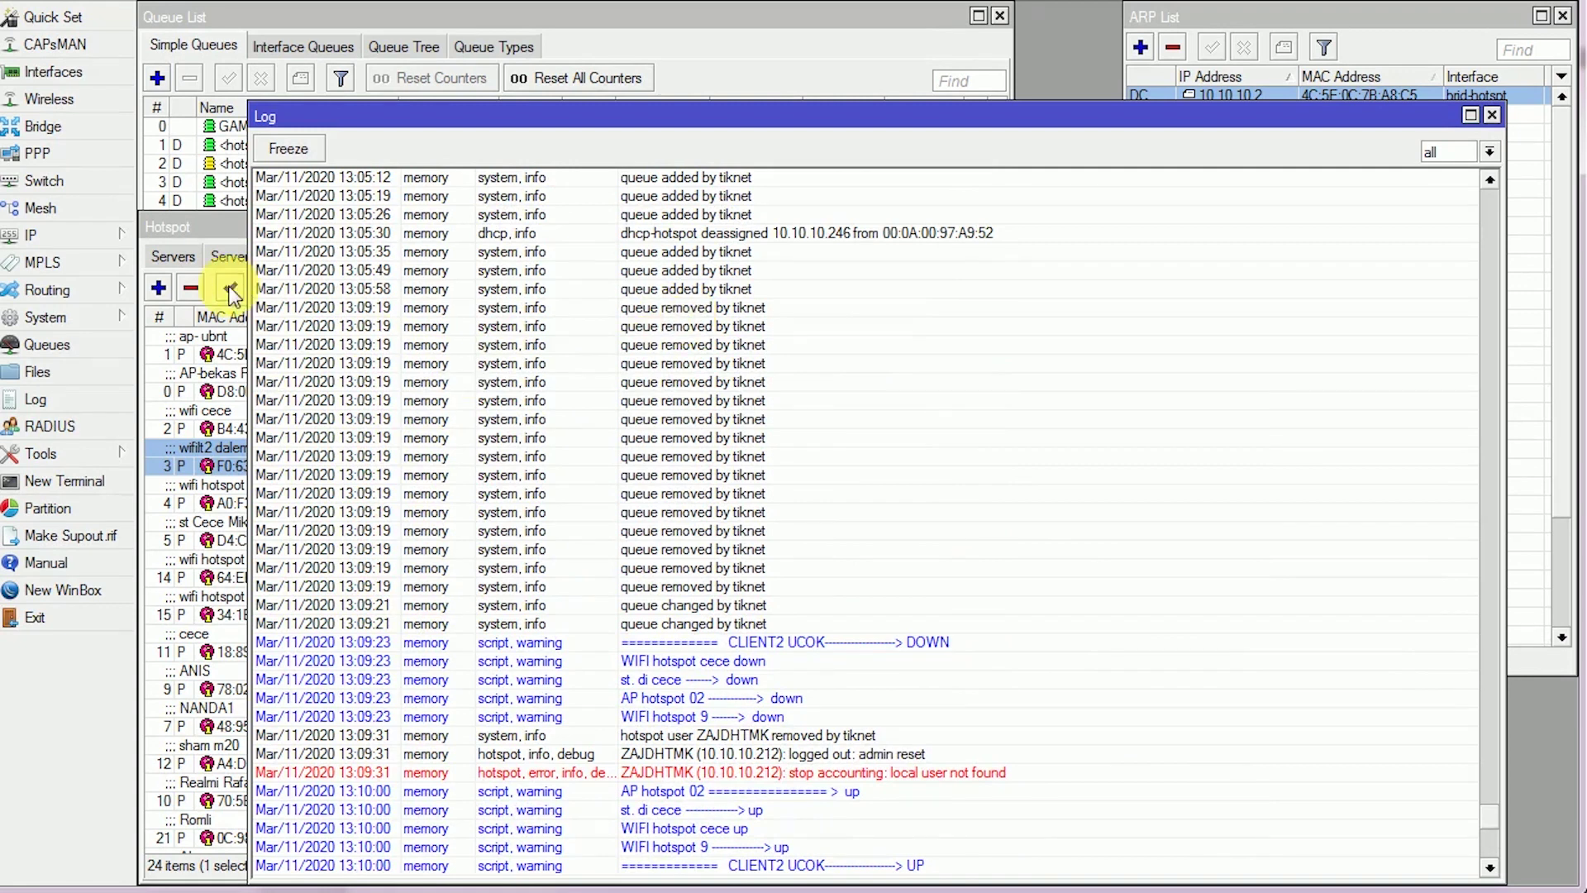
Check Tools > Netwatch host status, then close Netwatch and the Log window
left_click(86, 316)
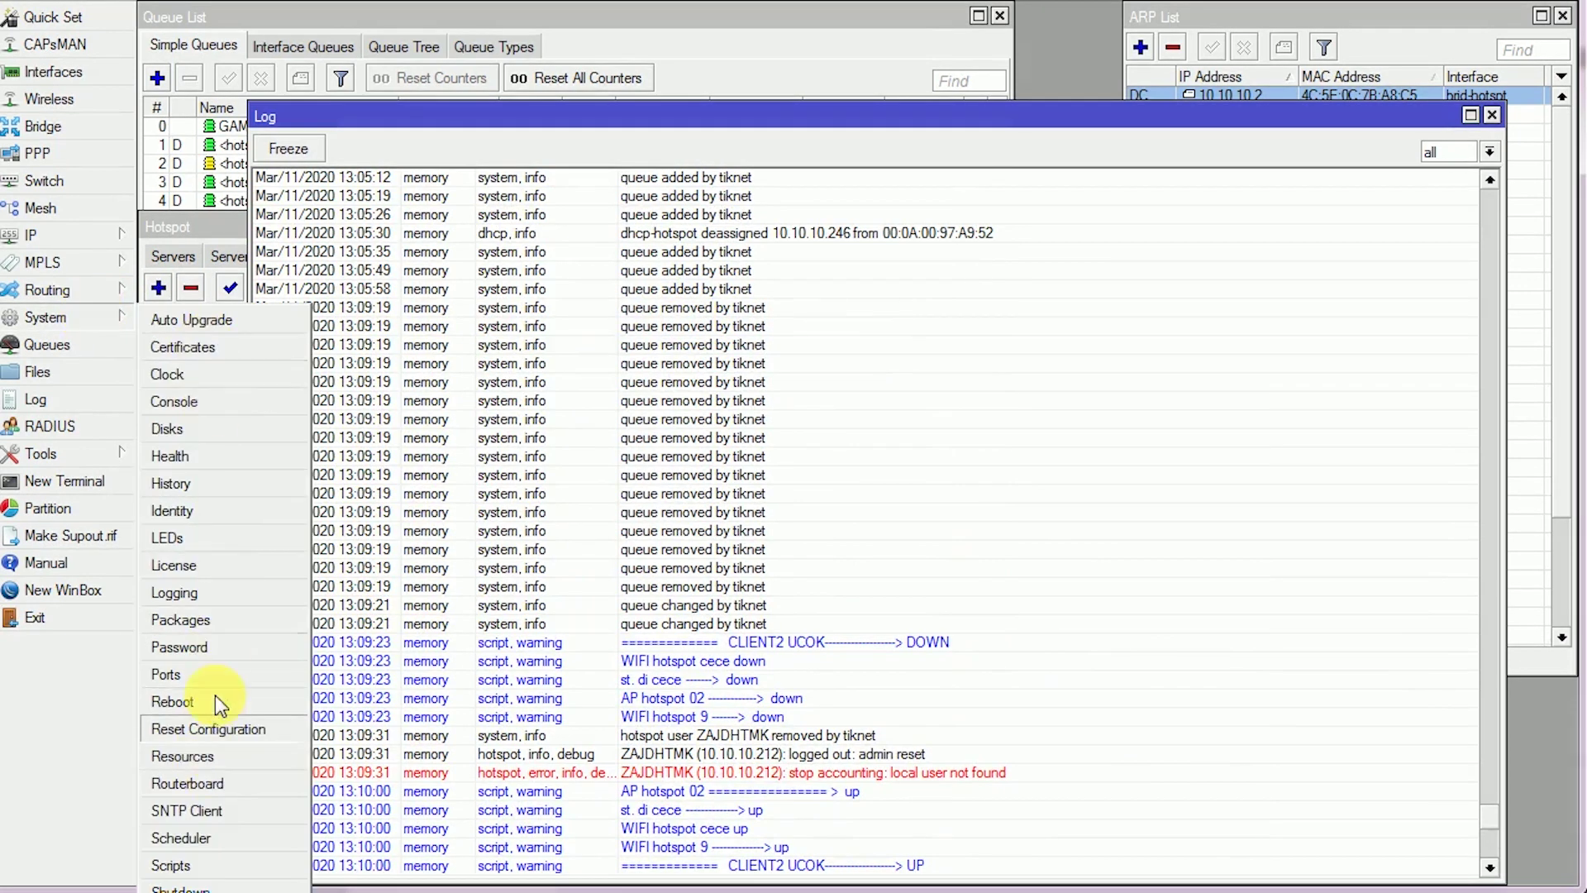
left_click(93, 241)
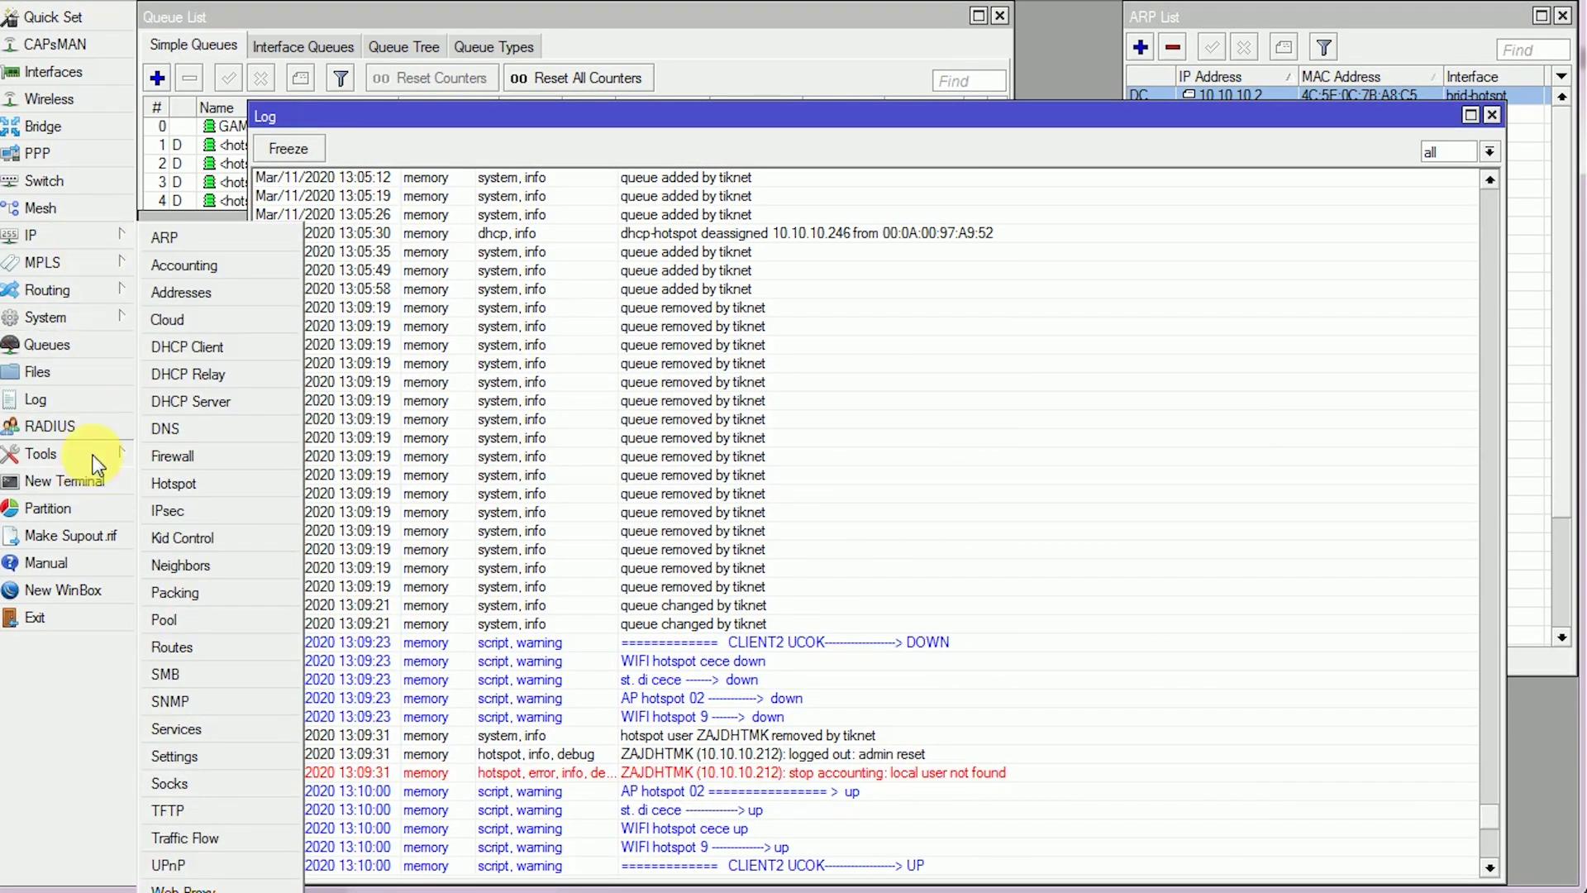
left_click(86, 456)
left_click(205, 651)
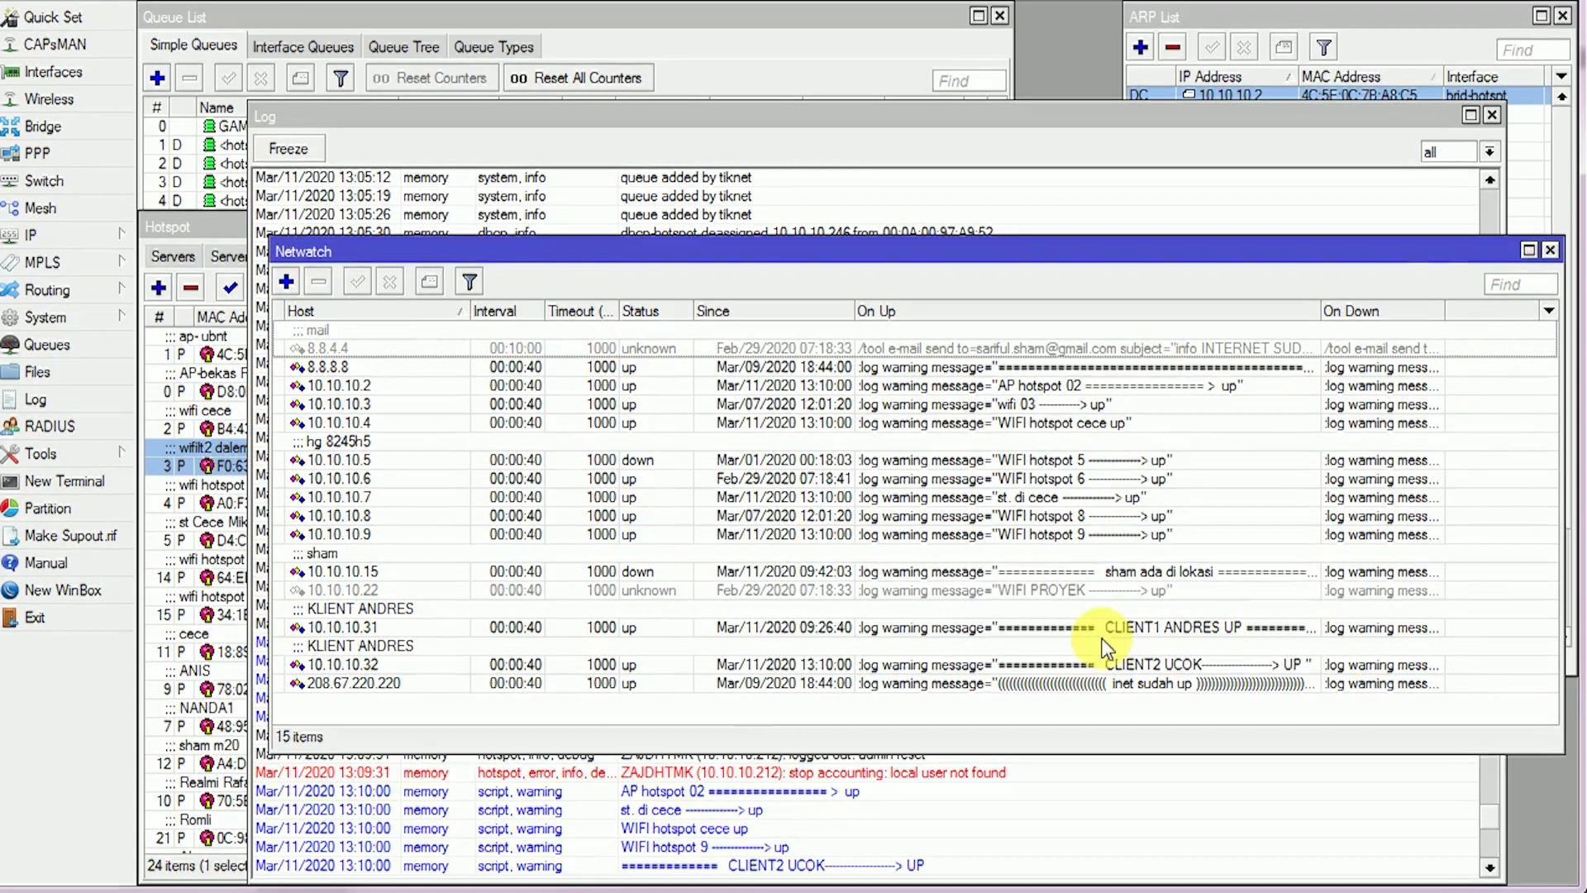
left_click(1550, 250)
left_click(1491, 115)
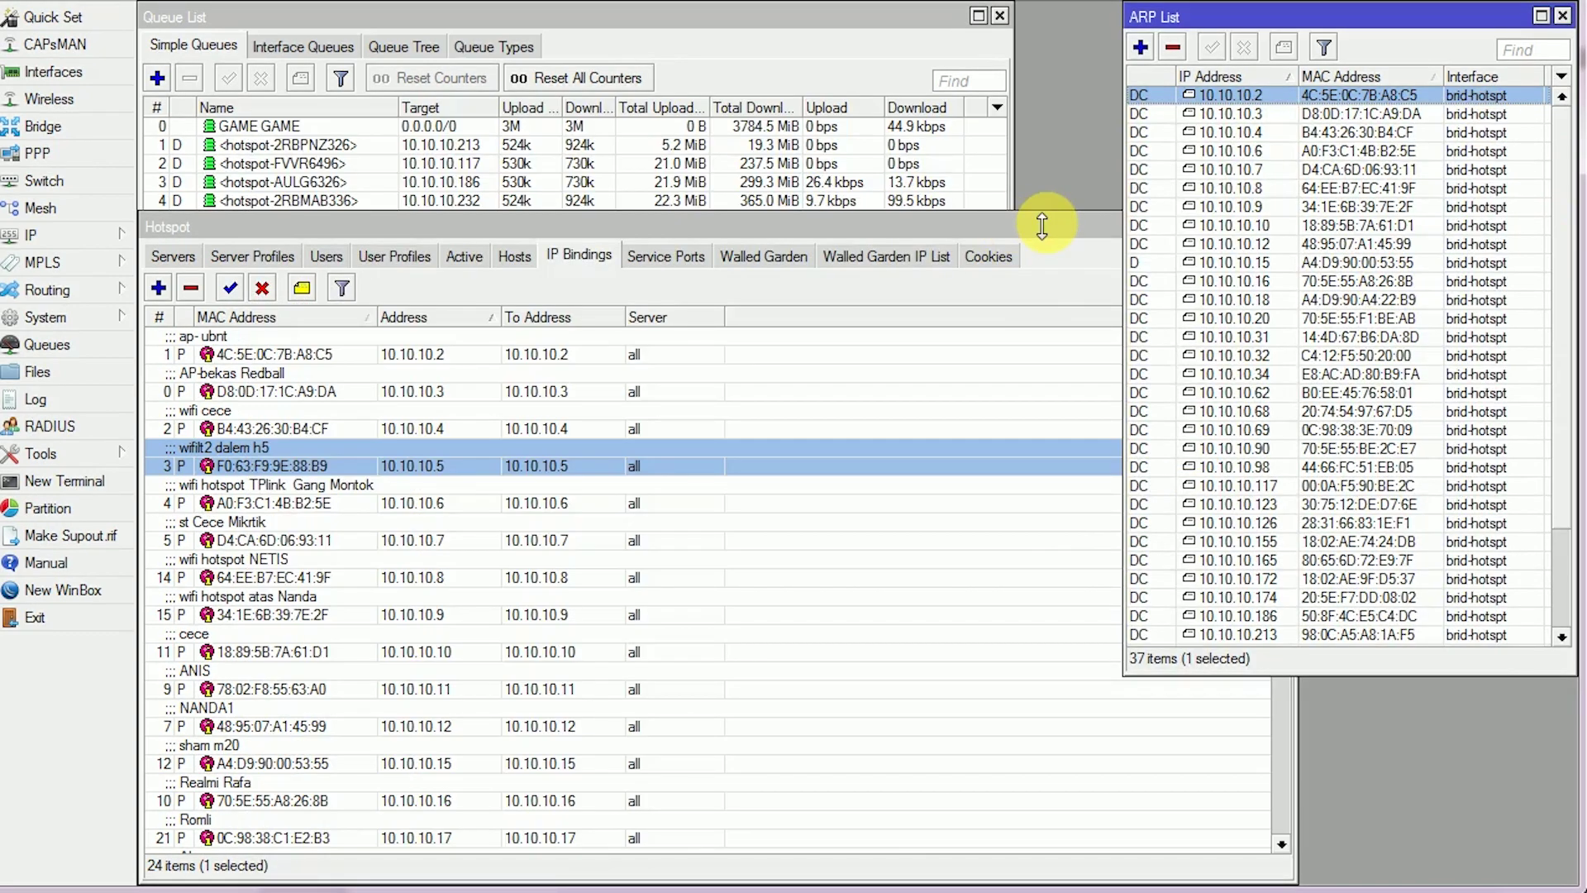
Make the ARP List taller and narrow the Hotspot window so ARP addresses show fully
mouse_move(1321, 676)
left_mouse_down()
mouse_move(1317, 734)
mouse_move(1315, 699)
left_mouse_up()
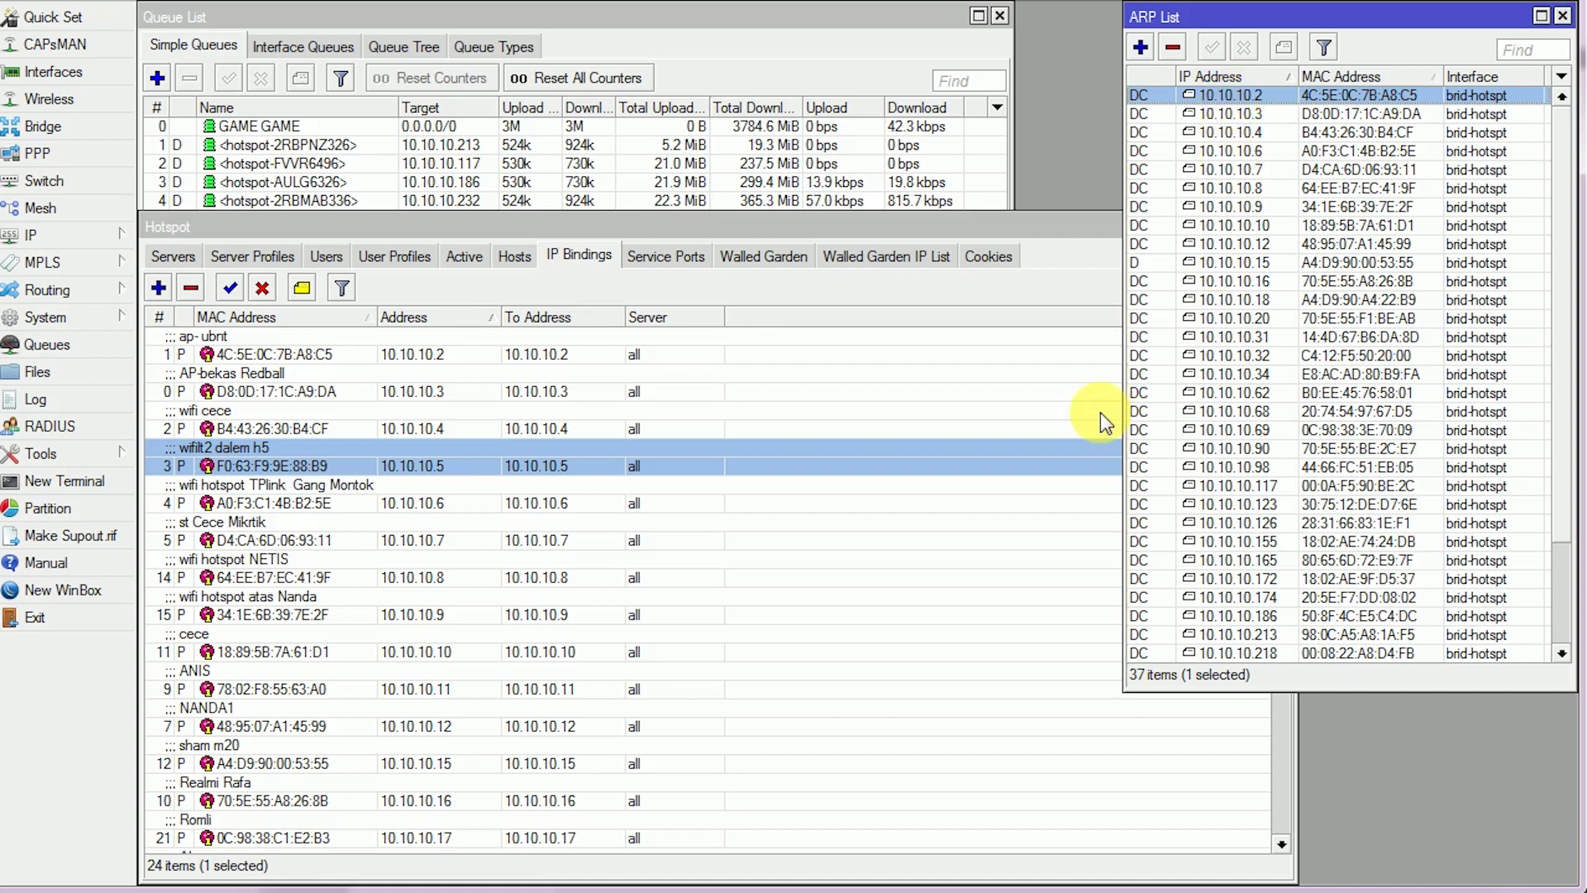
left_click_drag(1296, 786, 1261, 757)
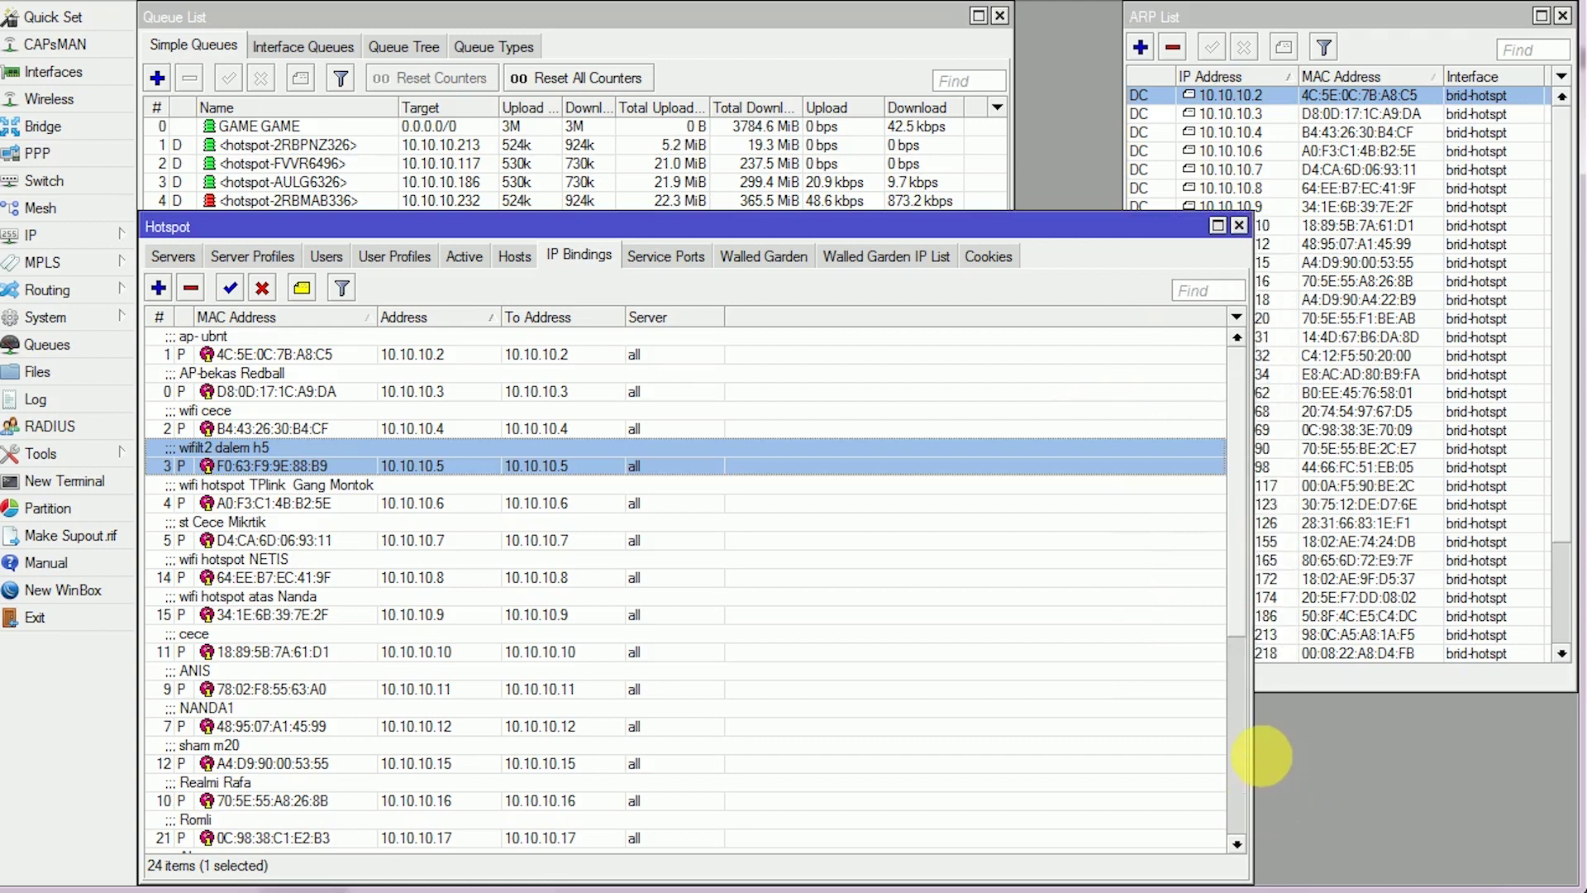
left_click_drag(1256, 387, 1128, 387)
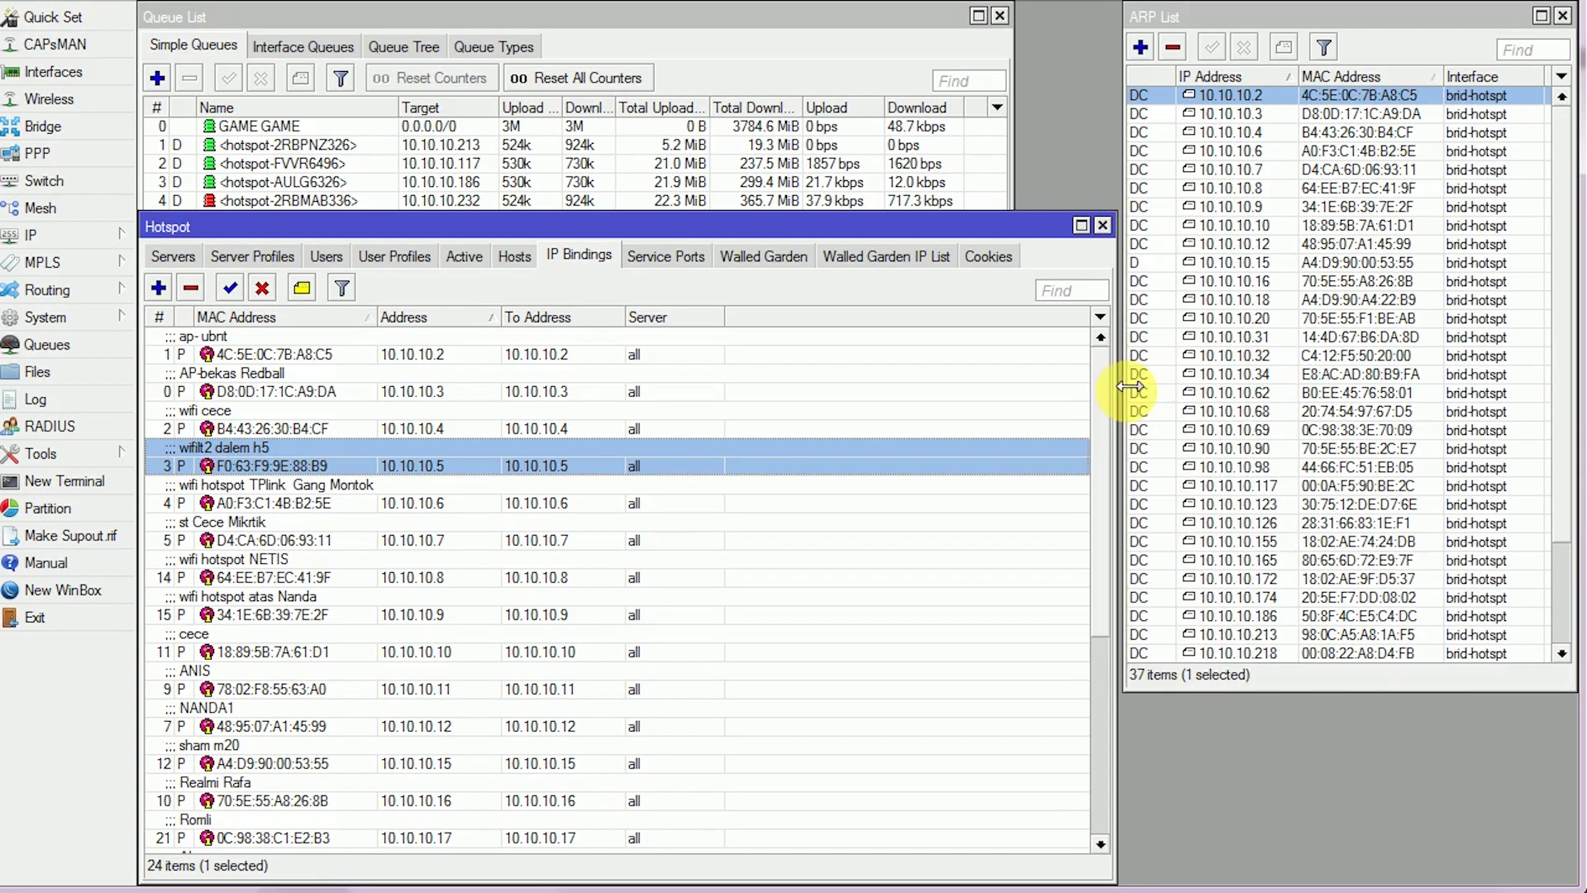